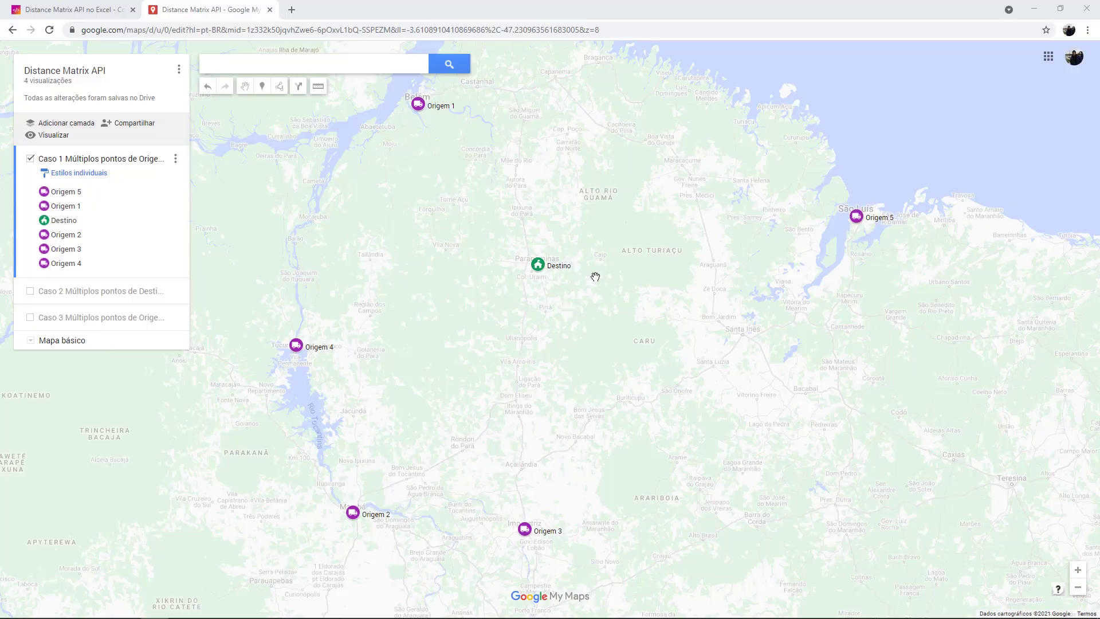
# Pan and zoom the map to frame the Caso 1 origin markers around Destino
pyautogui.scroll(-1, 593, 276)
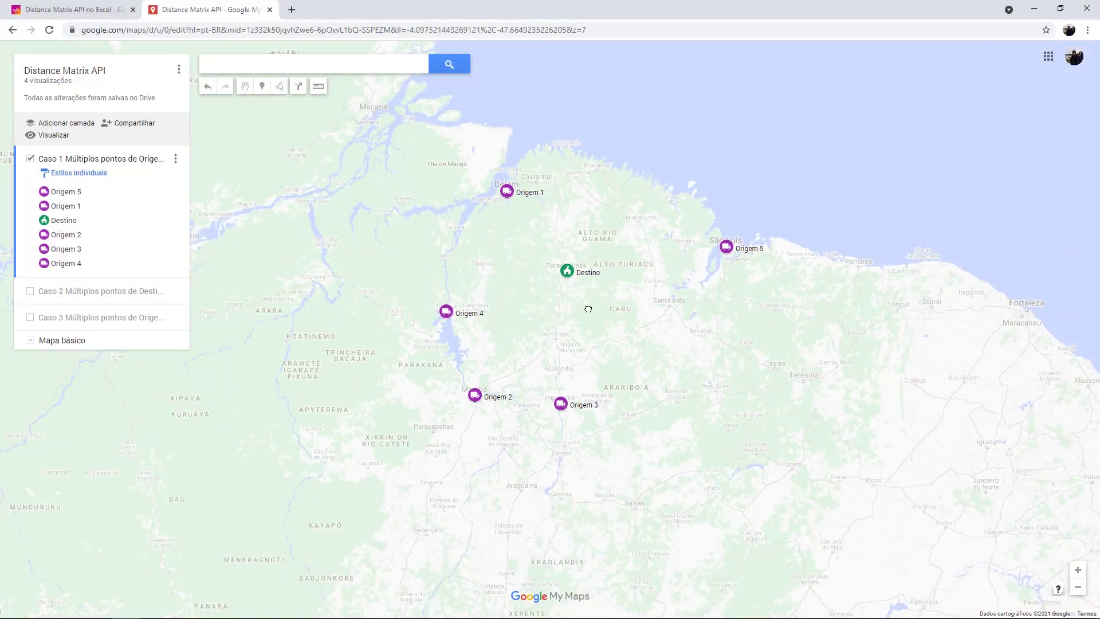
pyautogui.moveTo(585, 307)
pyautogui.mouseDown()
pyautogui.moveTo(546, 313)
pyautogui.moveTo(564, 310)
pyautogui.mouseUp()
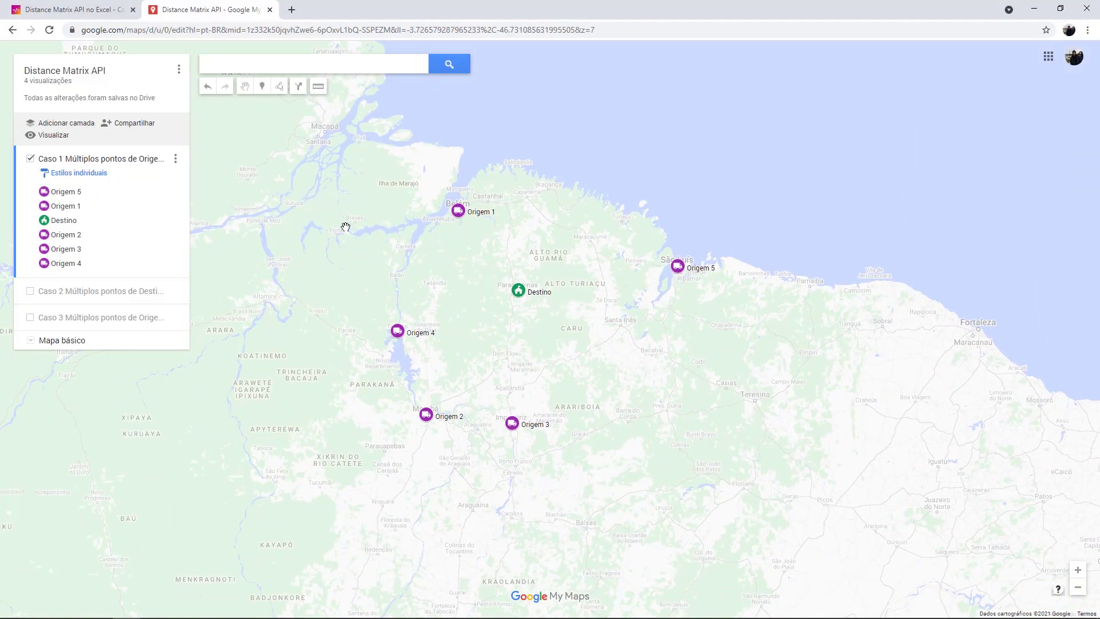
pyautogui.scroll(1, 545, 296)
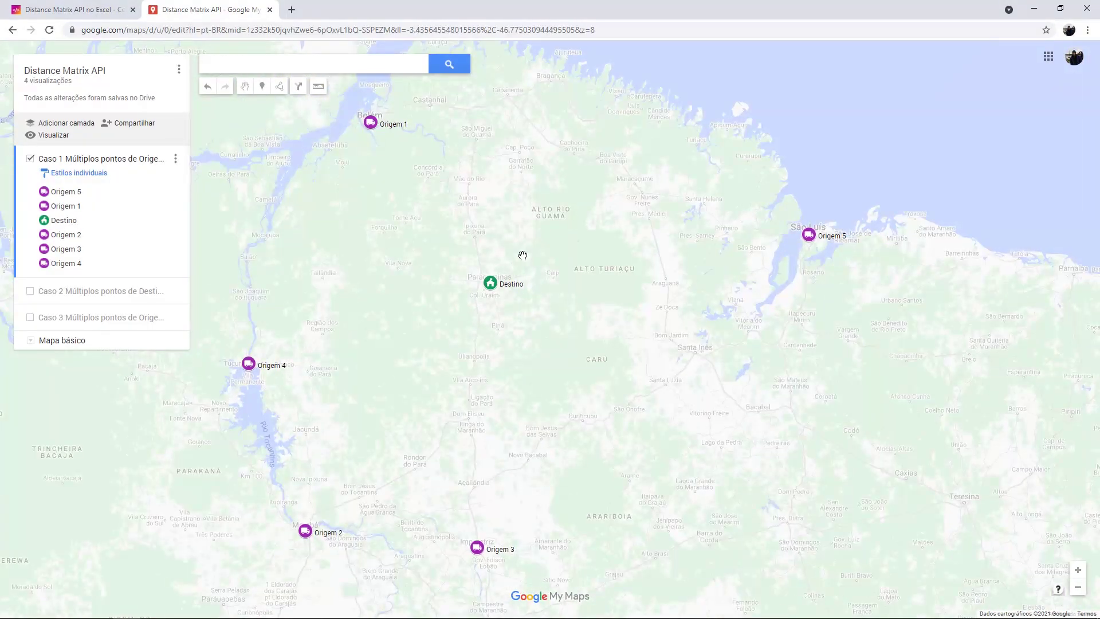
pyautogui.moveTo(465, 233); pyautogui.dragTo(498, 255)
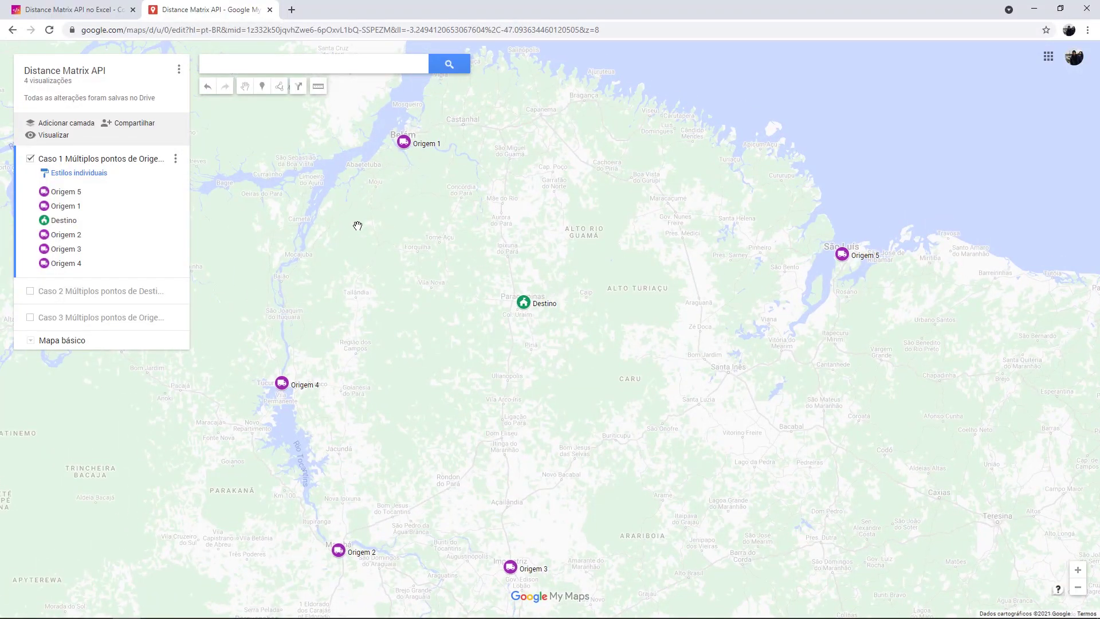
pyautogui.scroll(-1, 625, 302)
pyautogui.scroll(1, 603, 326)
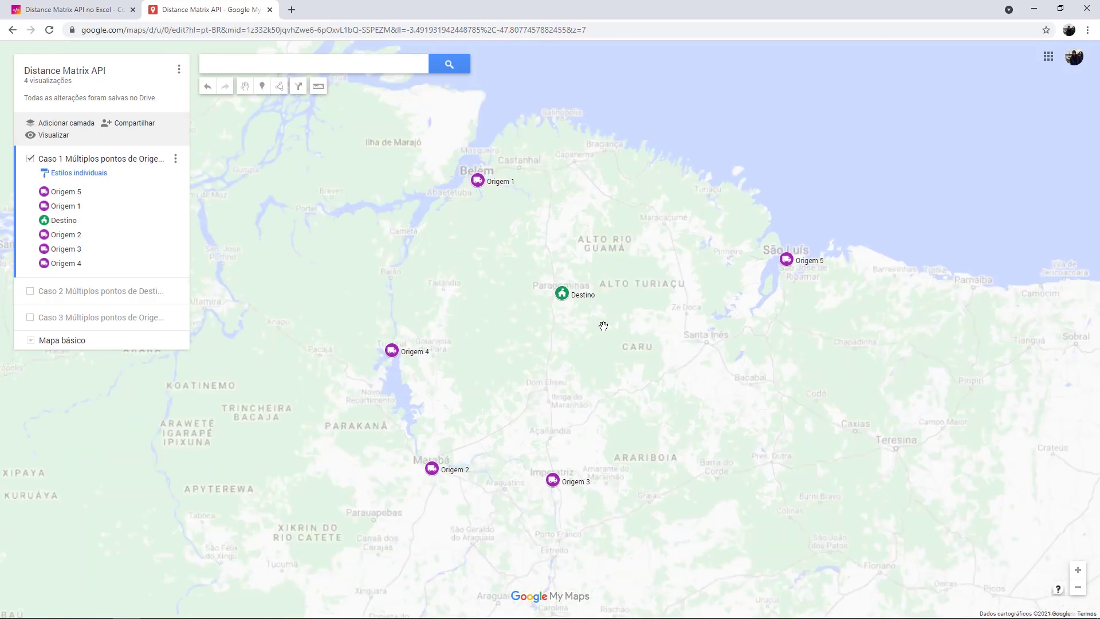
# Toggle the Caso 1 layer's markers off and back on
pyautogui.click(30, 159)
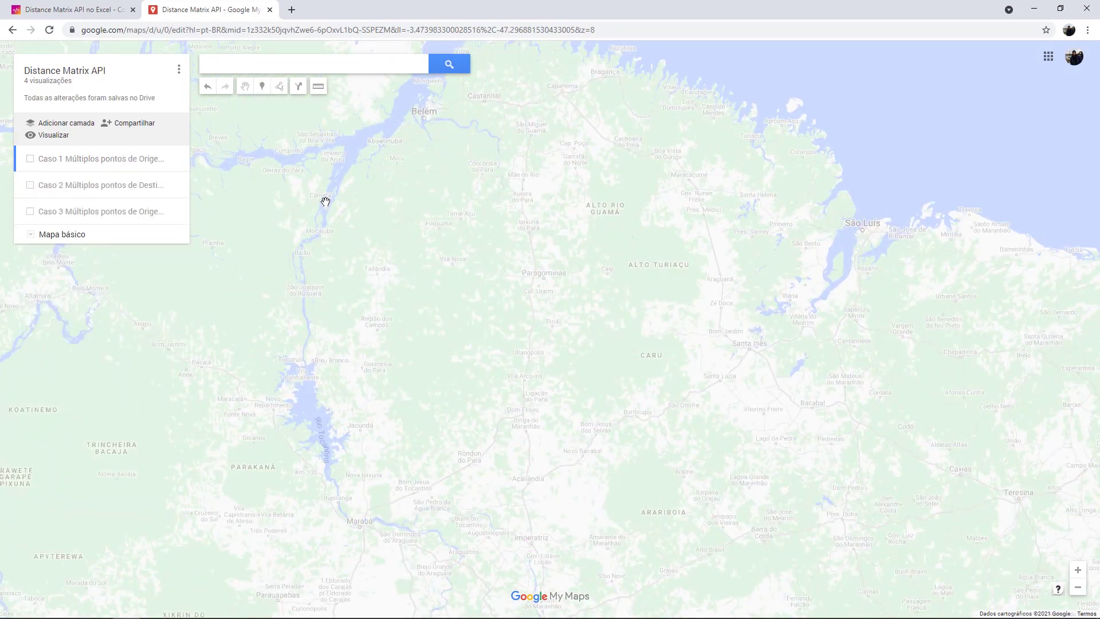
pyautogui.click(30, 159)
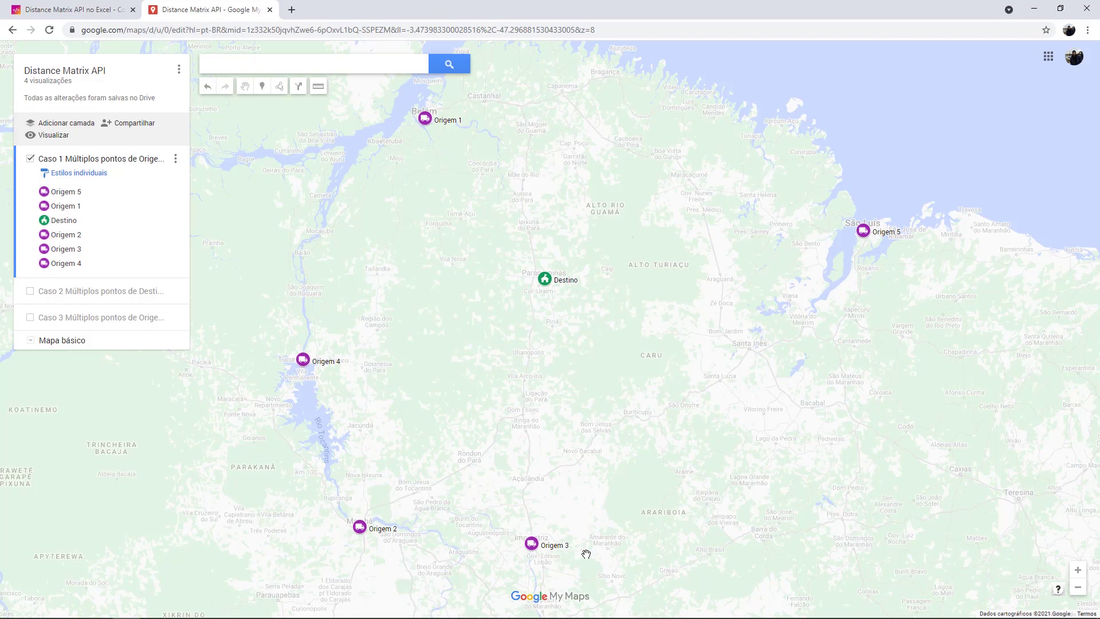
pyautogui.scroll(-1, 636, 290)
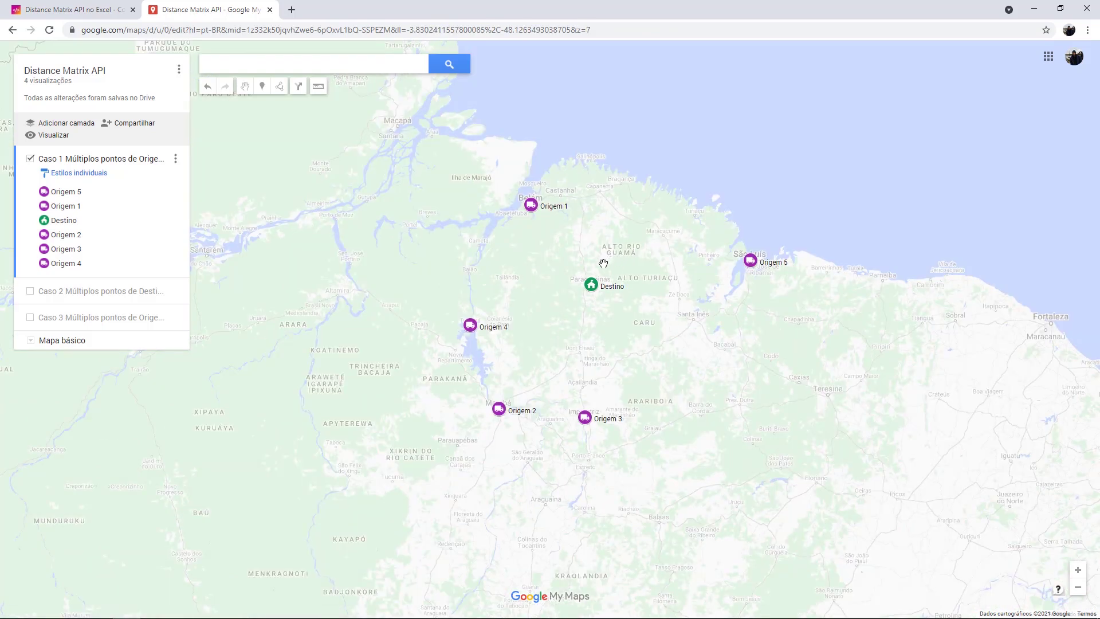
# Hide Caso 1 and review the Caso 2 destination markers, then hide Caso 2
pyautogui.click(30, 158)
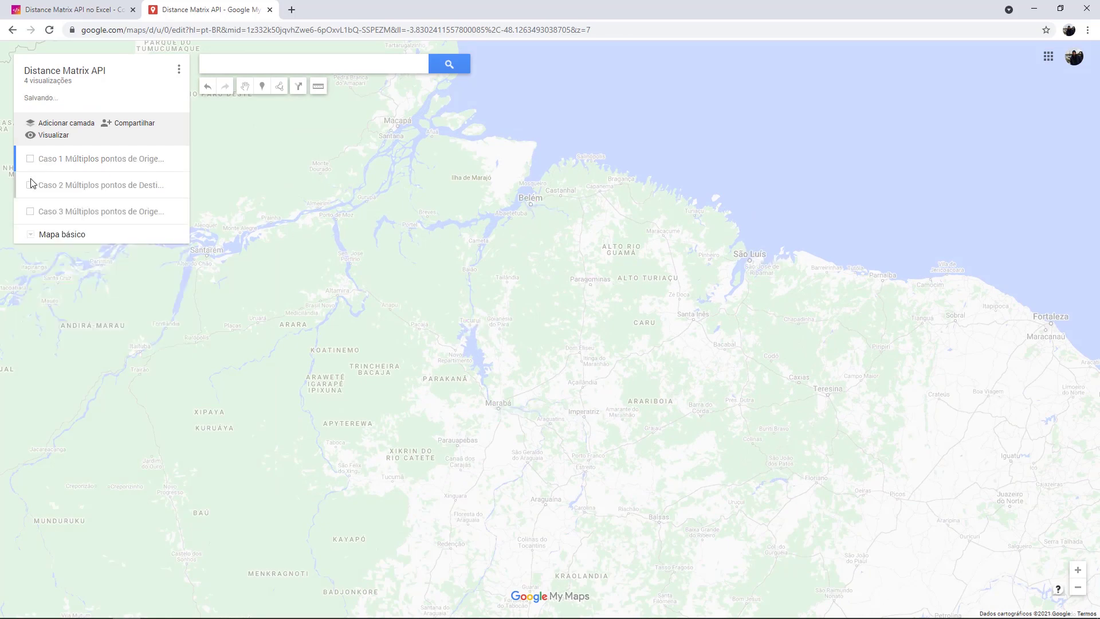
pyautogui.click(30, 185)
pyautogui.scroll(1, 527, 453)
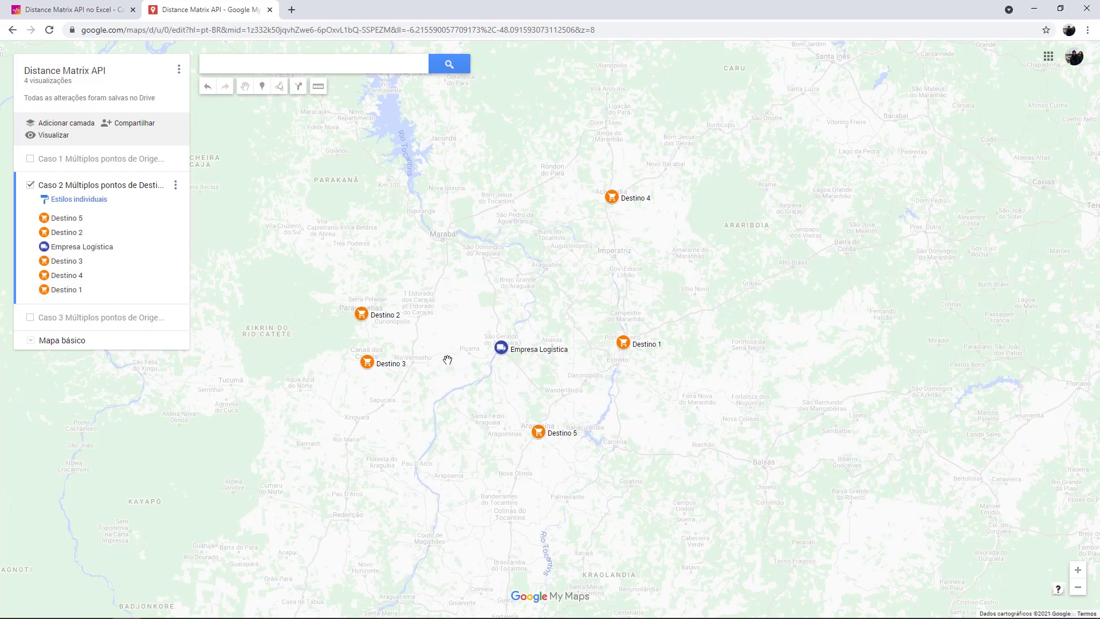
pyautogui.click(30, 185)
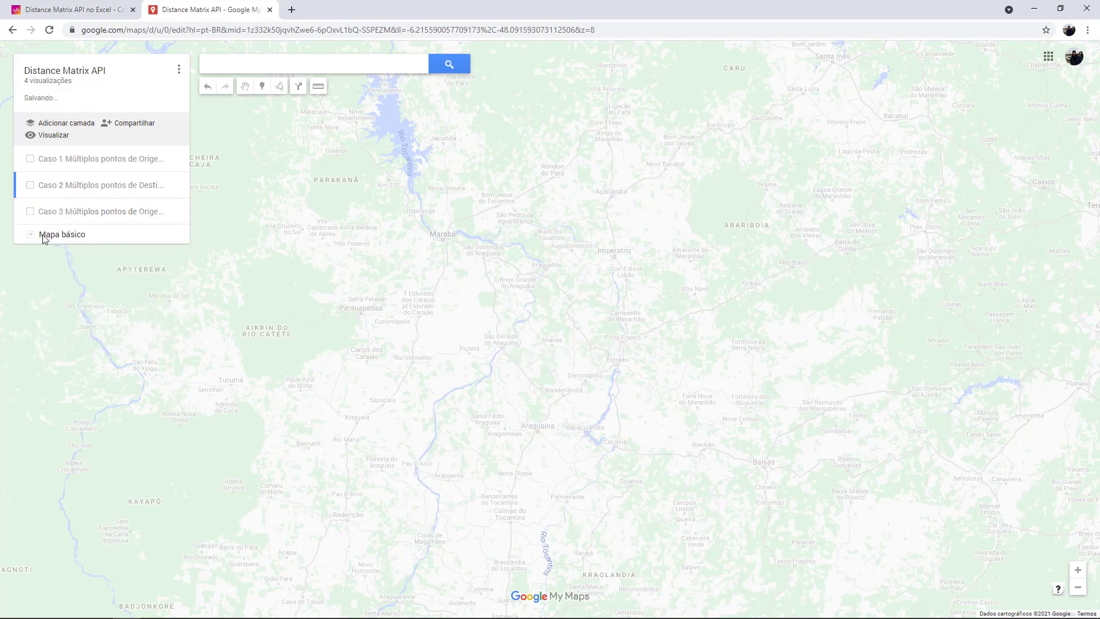
# Show the Caso 3 layer, zoom in on its origins and destinations, then hide it
pyautogui.click(29, 211)
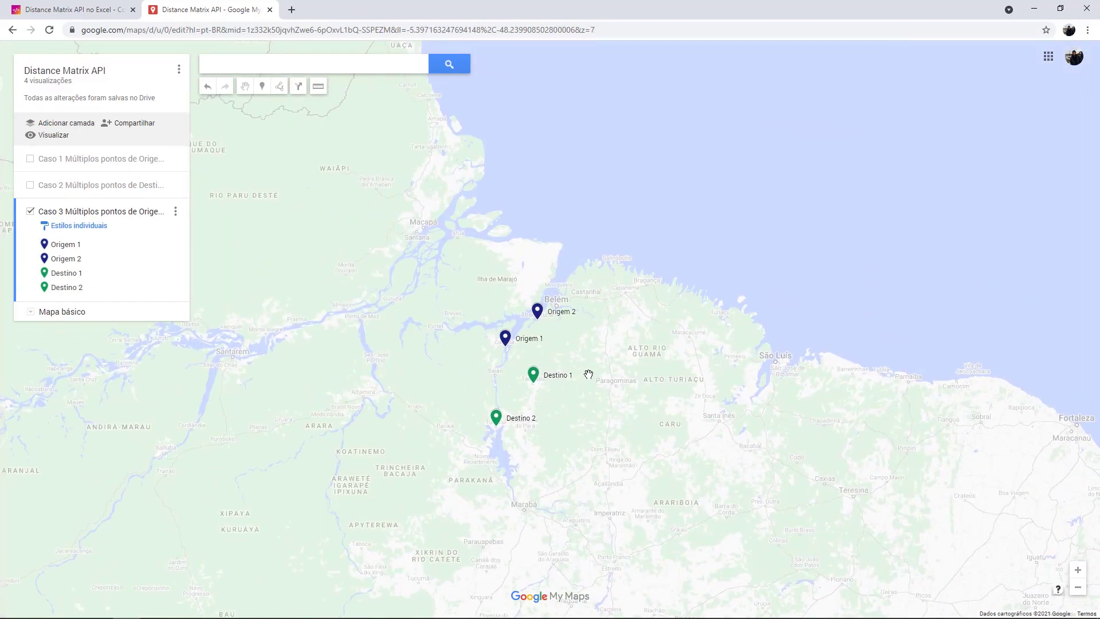
pyautogui.scroll(2, 518, 326)
pyautogui.moveTo(535, 297); pyautogui.dragTo(614, 261)
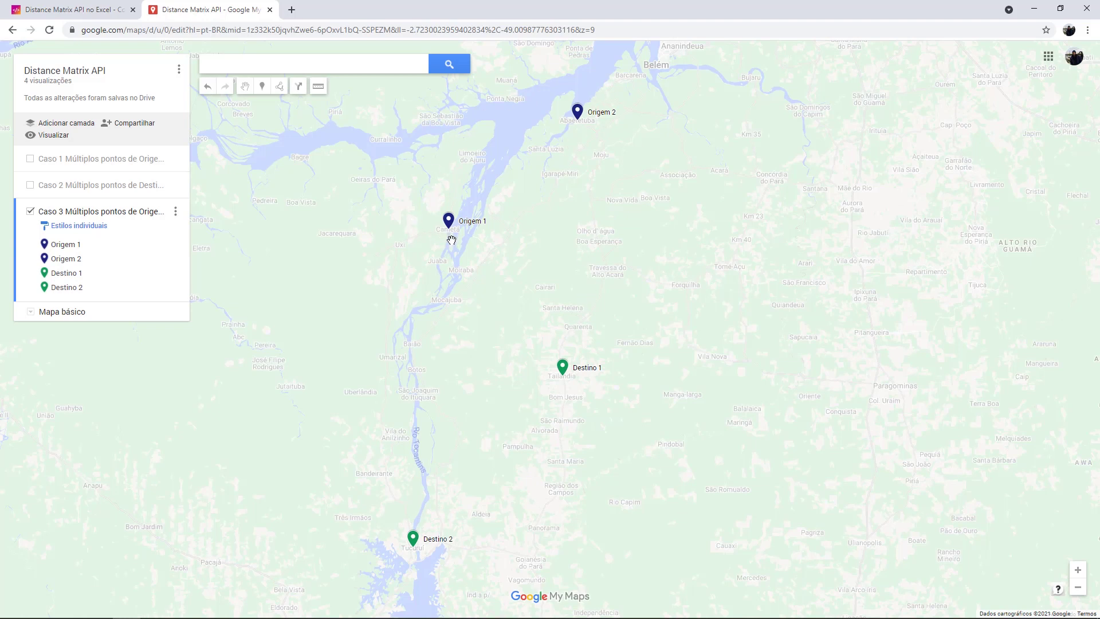
pyautogui.scroll(-1, 649, 223)
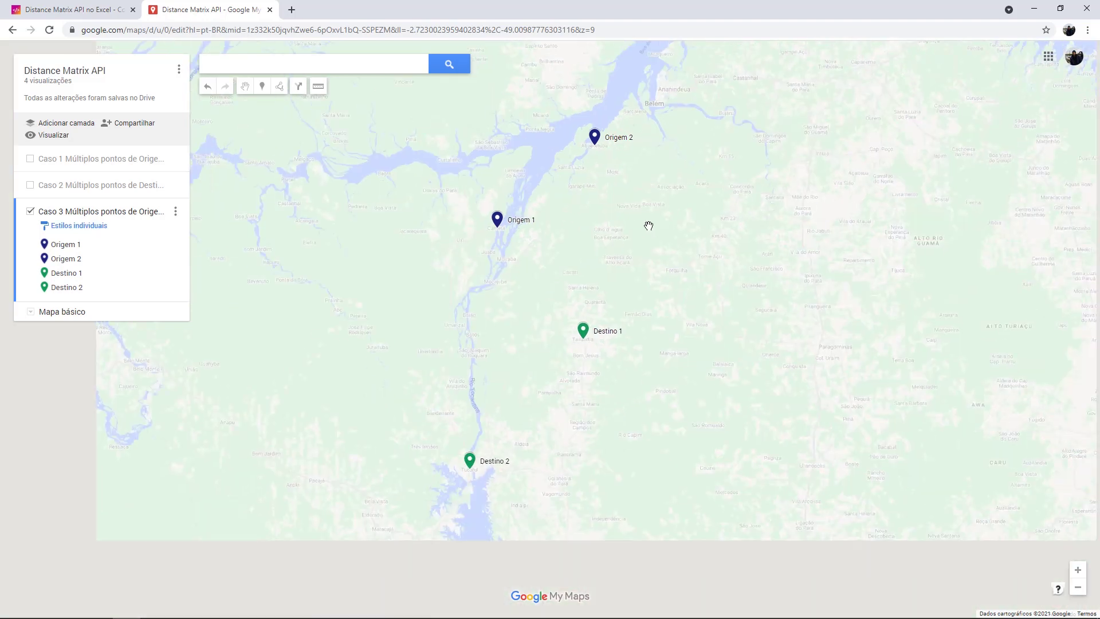
pyautogui.click(30, 211)
# Show the Caso 1 layer again and pan to frame Origem 5 and Destino
pyautogui.click(30, 158)
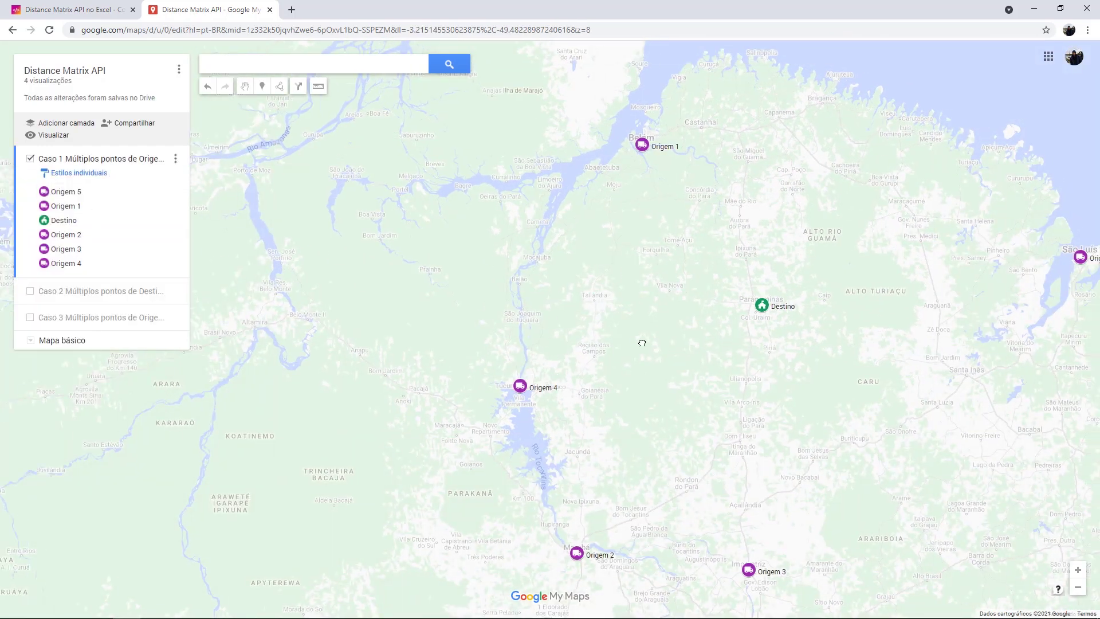
pyautogui.moveTo(641, 343); pyautogui.dragTo(557, 314)
pyautogui.scroll(-1, 646, 337)
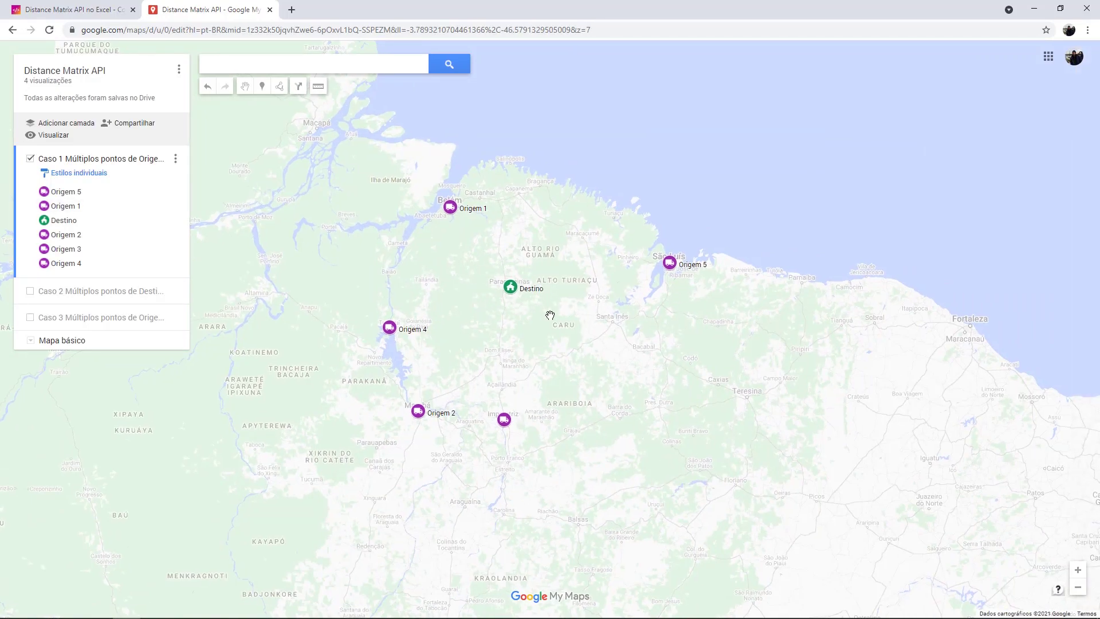
pyautogui.scroll(1, 551, 315)
pyautogui.moveTo(550, 247); pyautogui.dragTo(569, 298)
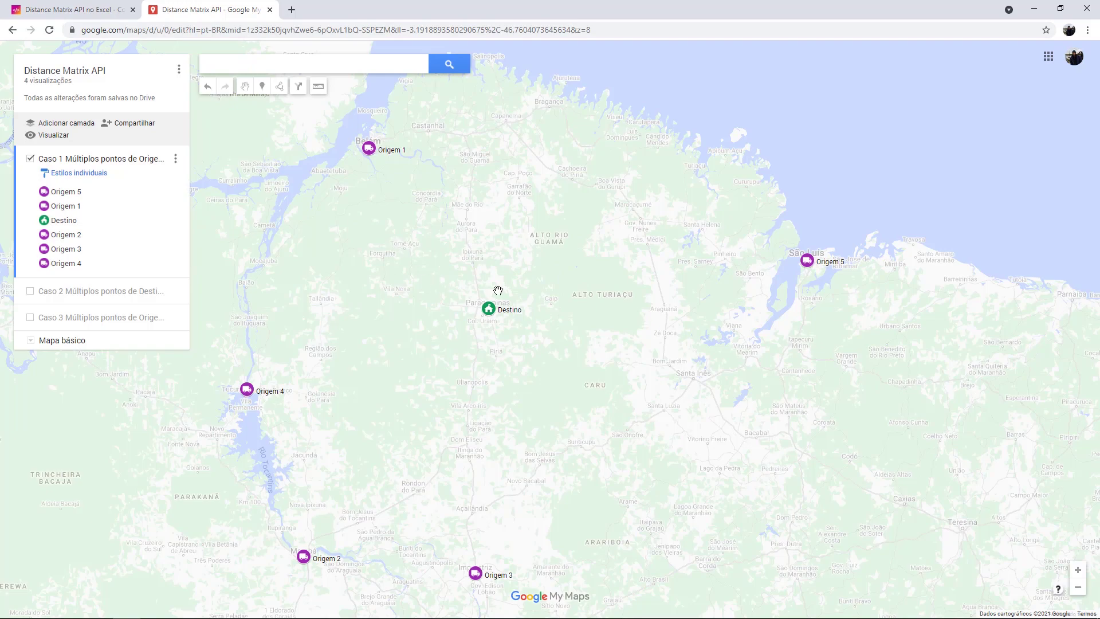
pyautogui.hotkey('alt', 'Tab')
pyautogui.hotkey('alt', 'Tab')
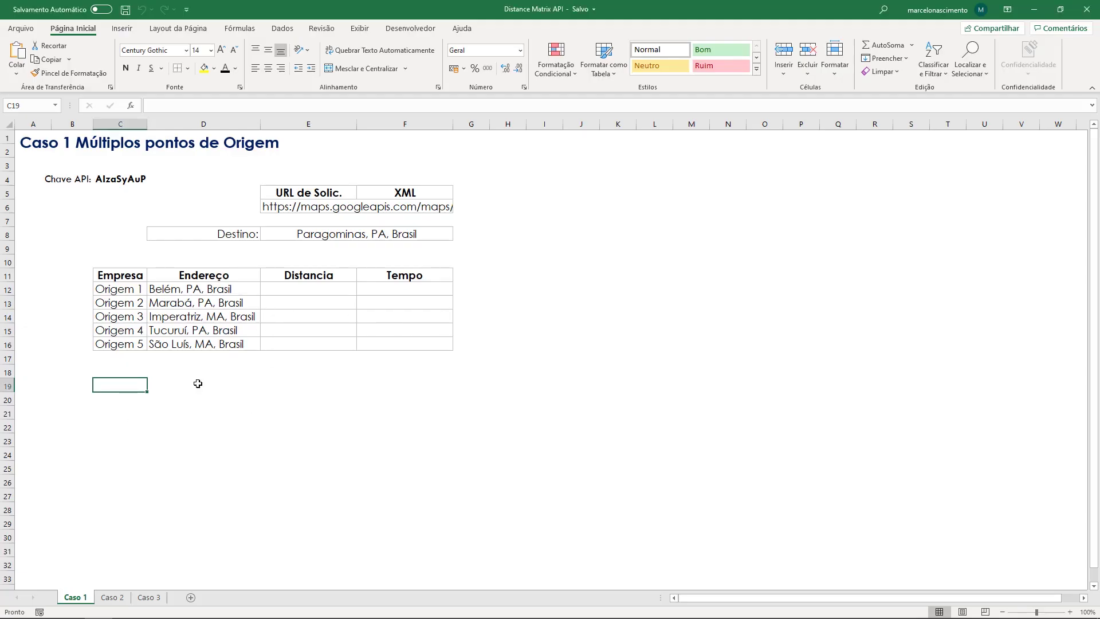
pyautogui.click(118, 597)
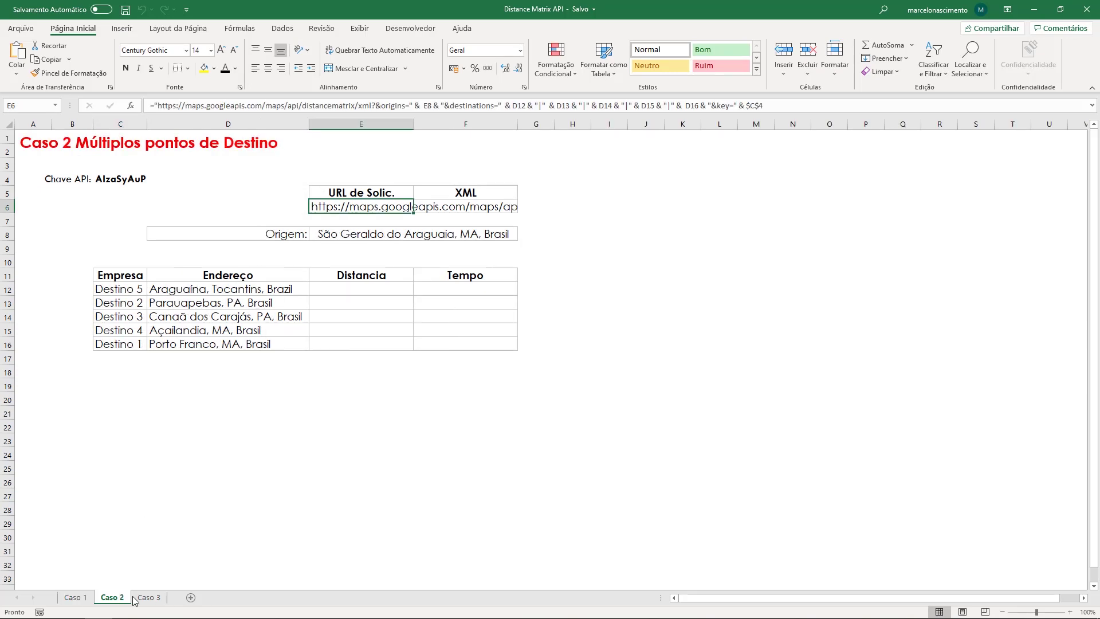
pyautogui.hotkey('ctrl', 'pageup')
pyautogui.click(309, 348)
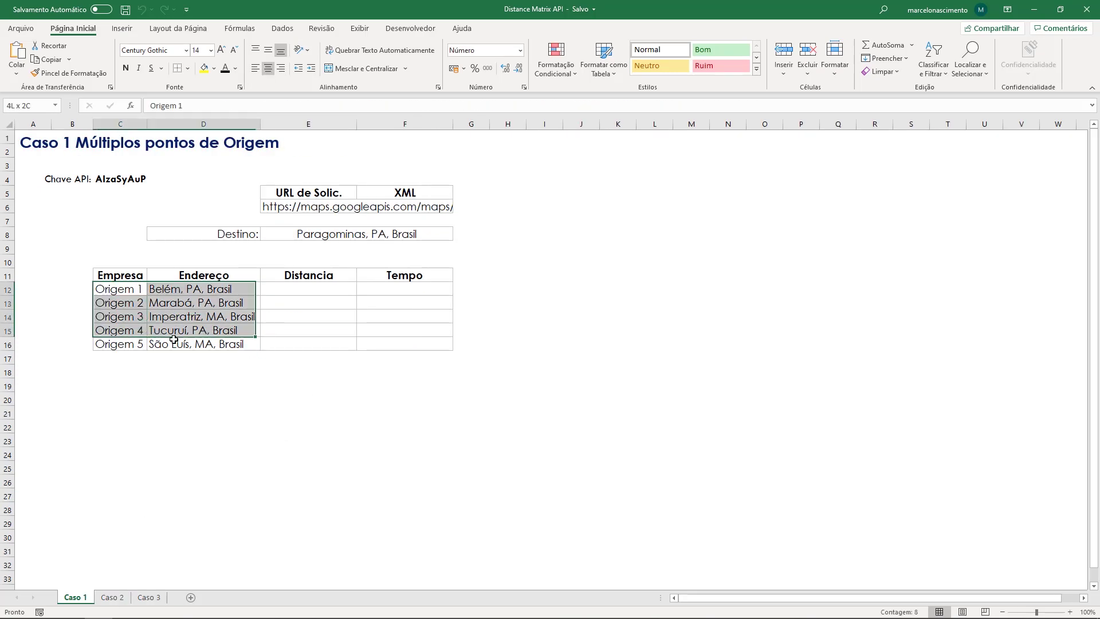
pyautogui.moveTo(110, 286); pyautogui.dragTo(206, 342)
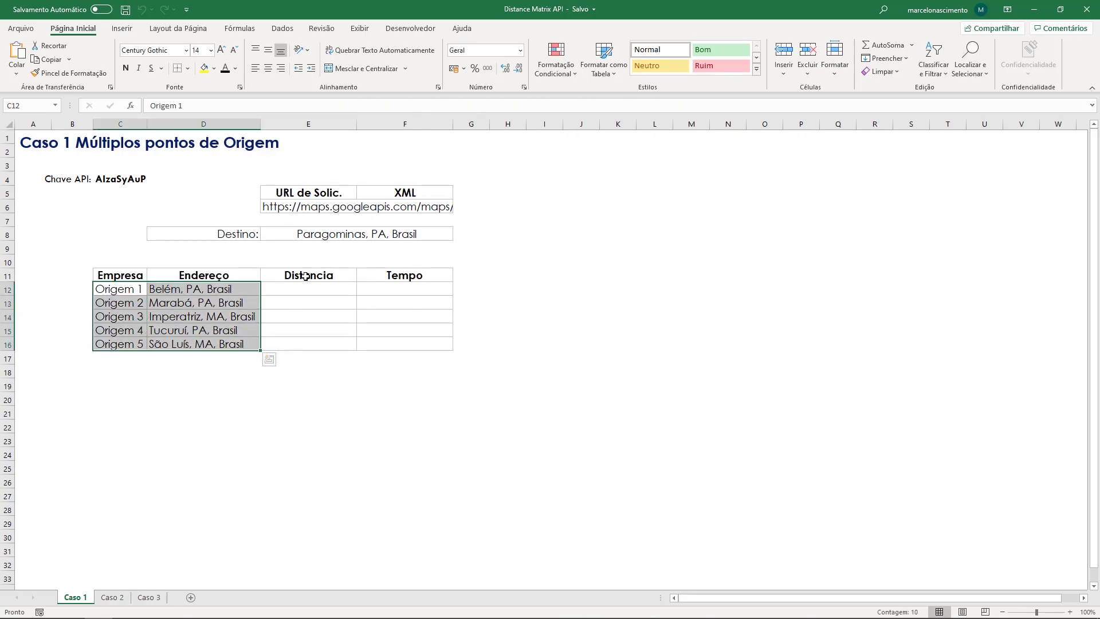
pyautogui.click(280, 233)
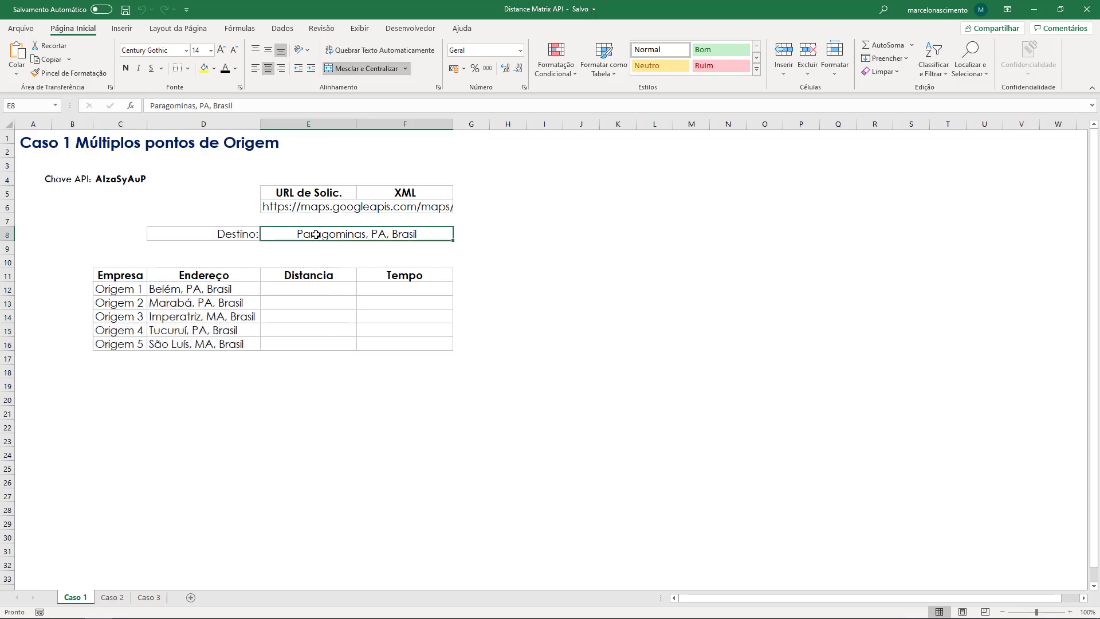
pyautogui.moveTo(303, 288); pyautogui.dragTo(405, 343)
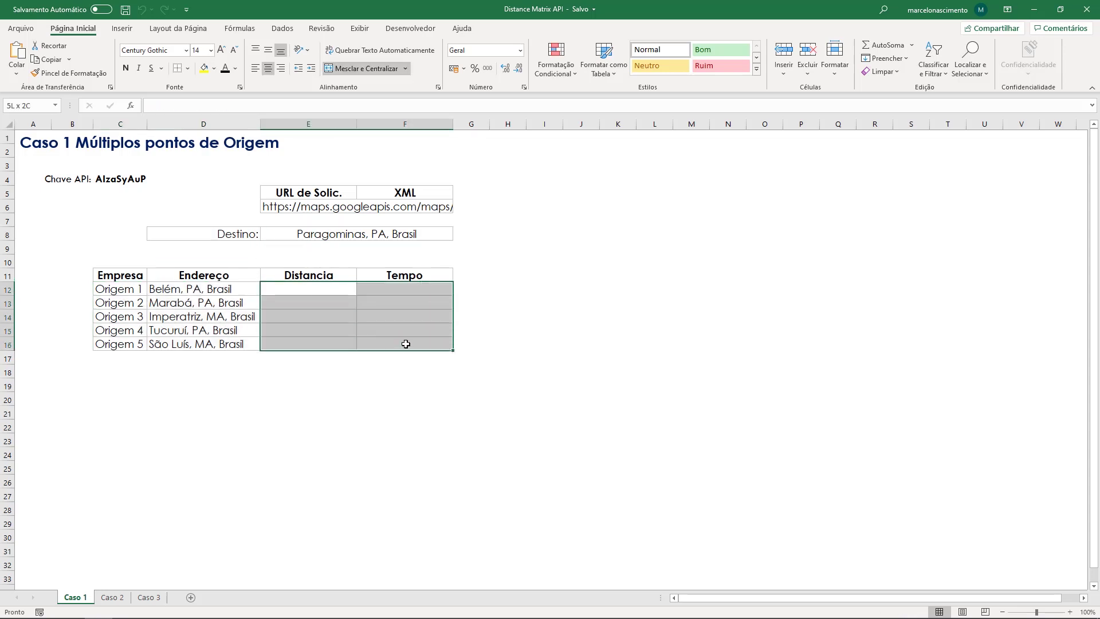
pyautogui.moveTo(317, 276); pyautogui.dragTo(316, 343)
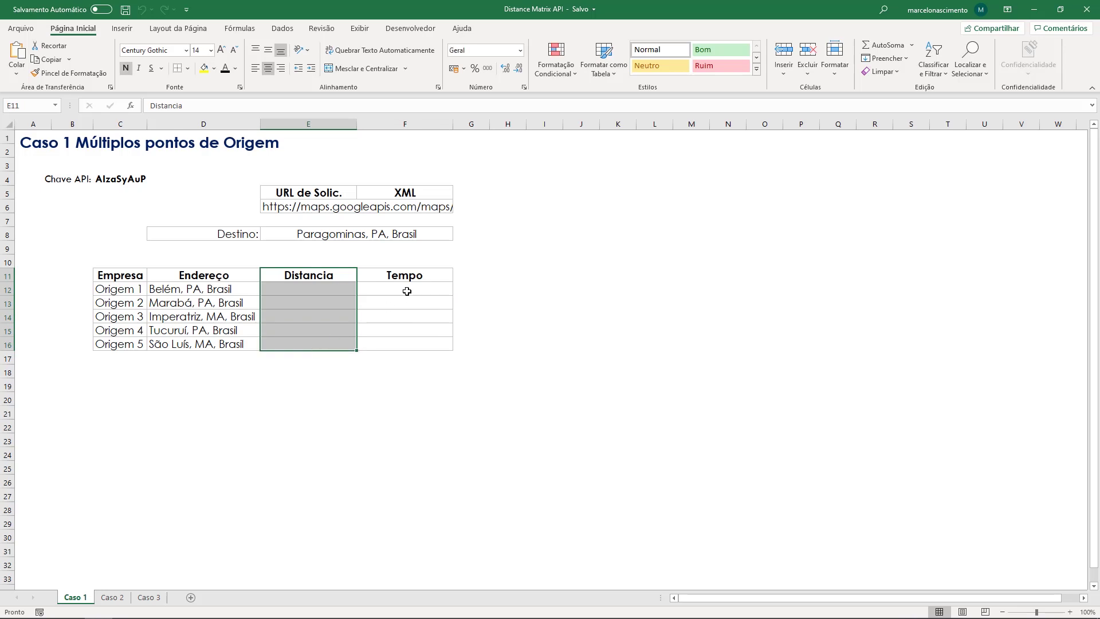
pyautogui.moveTo(405, 276); pyautogui.dragTo(404, 344)
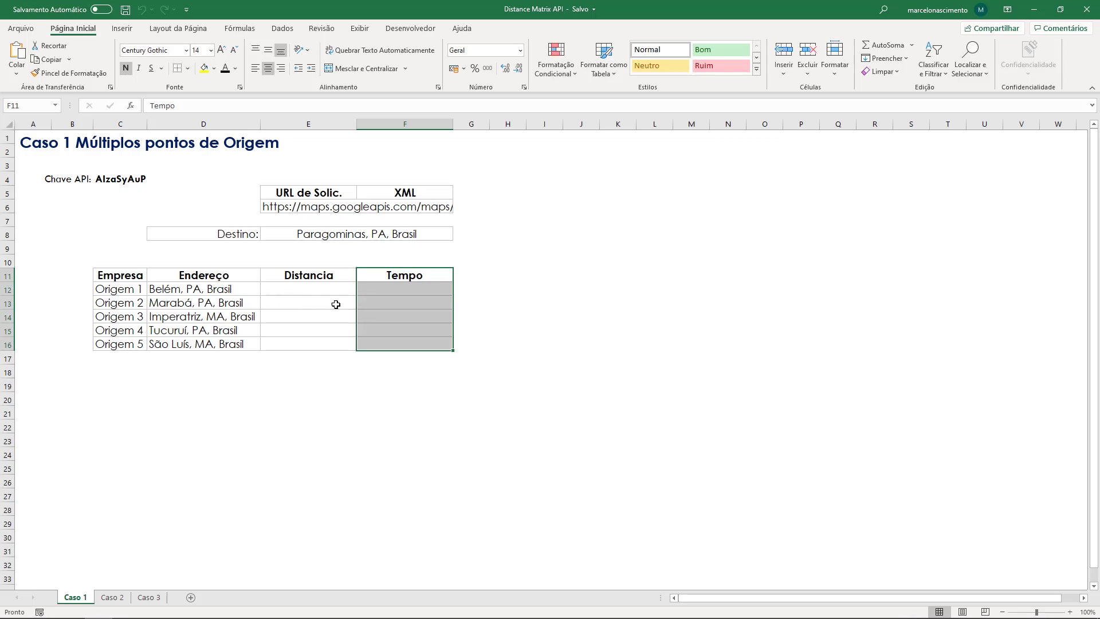
pyautogui.moveTo(117, 302); pyautogui.dragTo(401, 306)
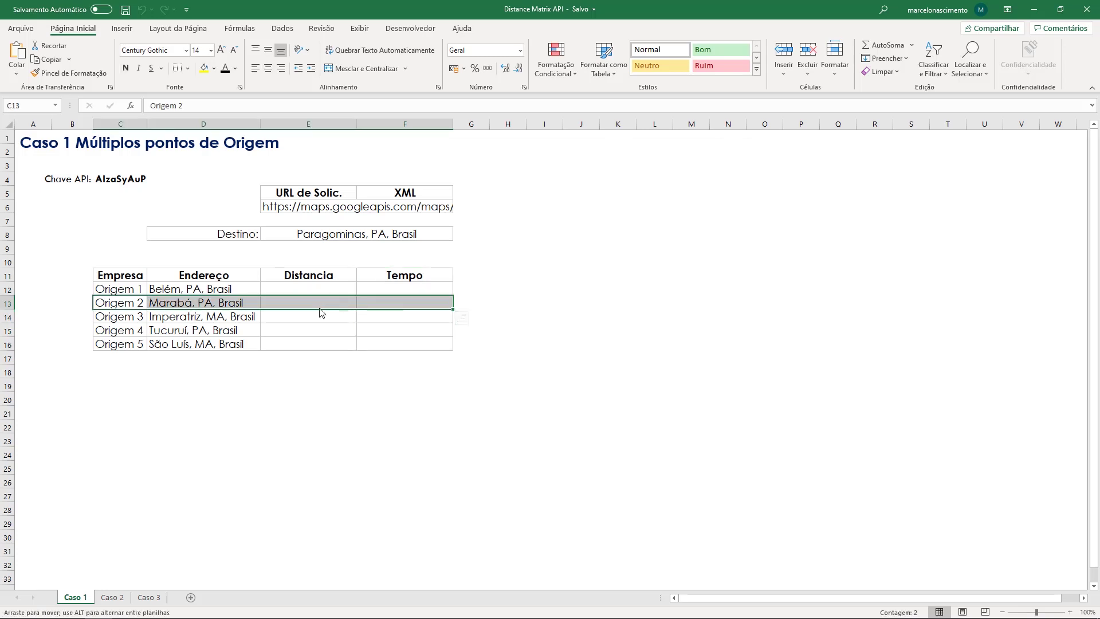
pyautogui.moveTo(117, 302); pyautogui.dragTo(386, 299)
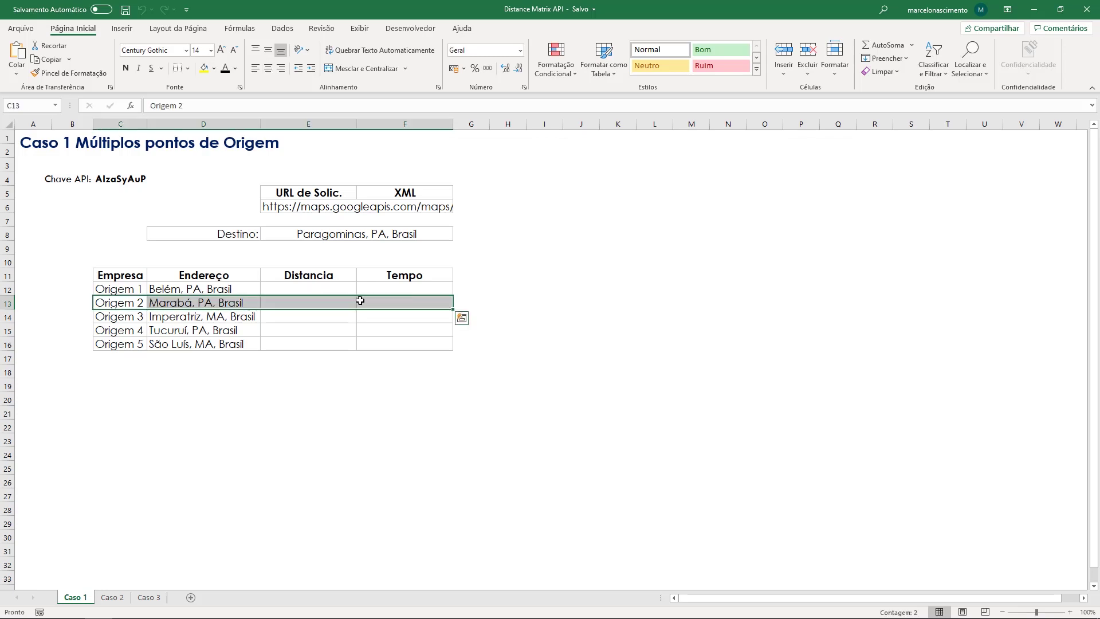
pyautogui.hotkey('alt', 'Tab')
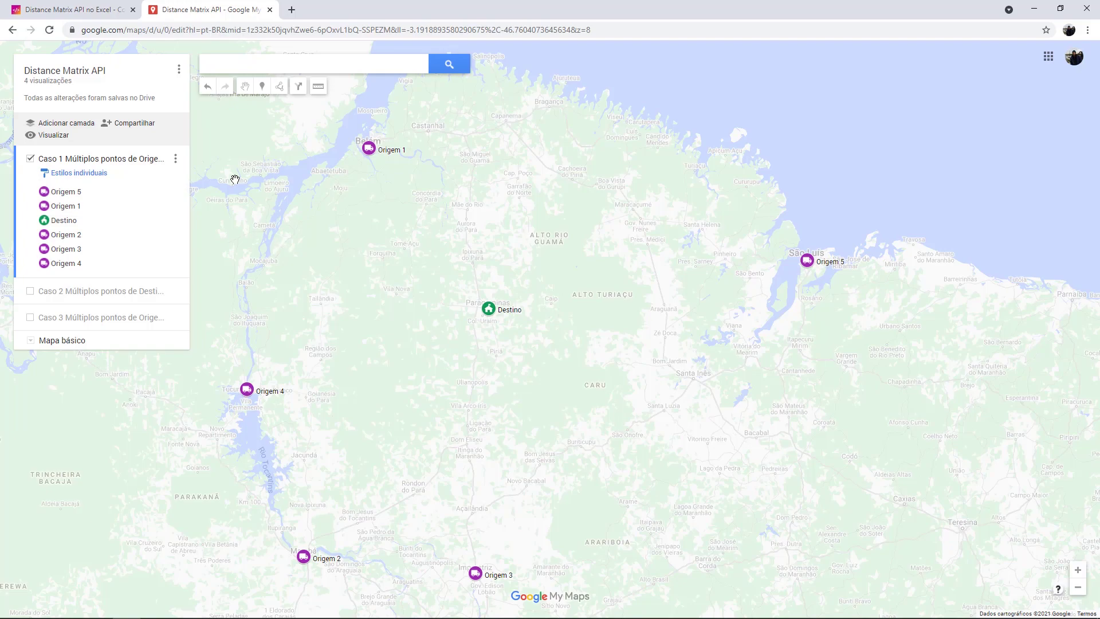
# Go to the projetoaberto.com.br article and scroll to the Distance Matrix API parameters diagram
pyautogui.click(66, 9)
pyautogui.scroll(-6, 569, 273)
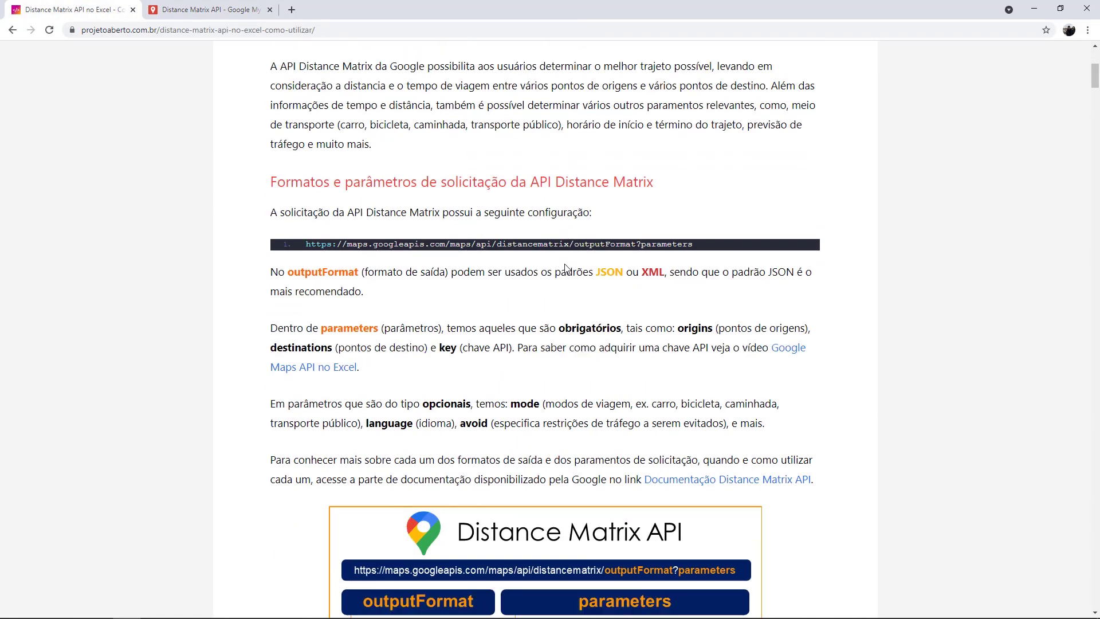
pyautogui.scroll(-6, 569, 274)
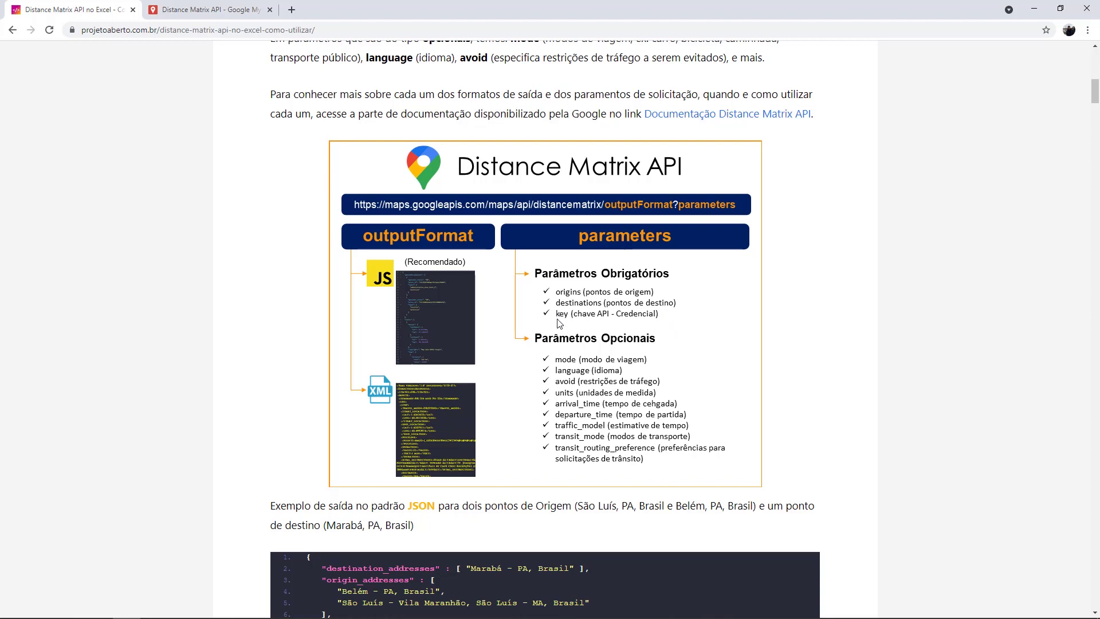
# Scroll past the JSON and XML examples to the Caso 1 multiple-origins section, then switch to Excel
pyautogui.scroll(-1, 629, 336)
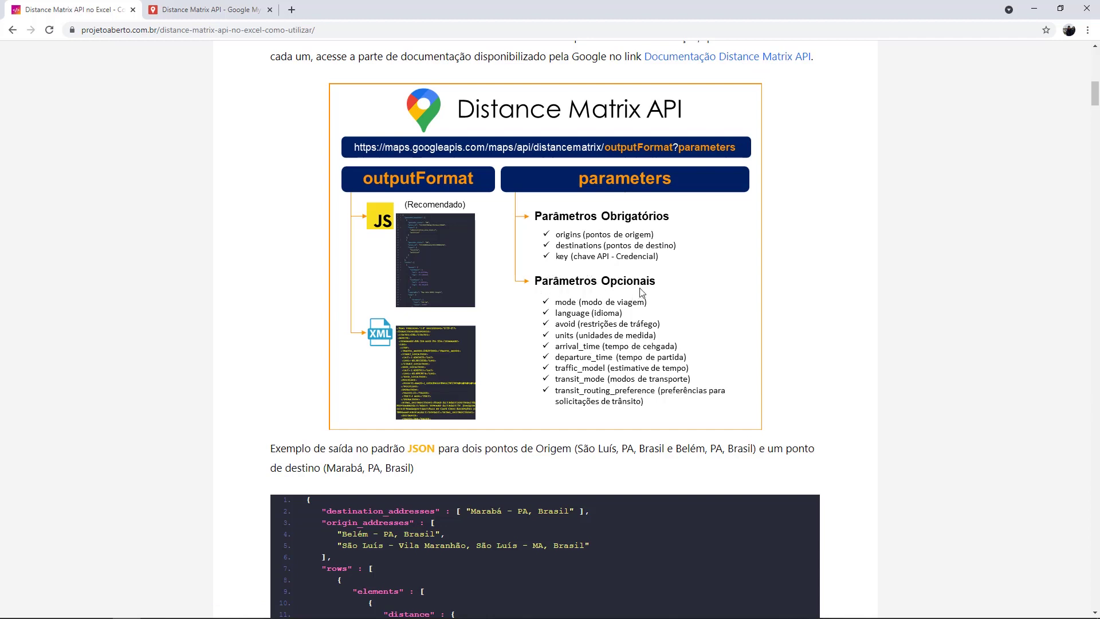
pyautogui.scroll(-3, 468, 327)
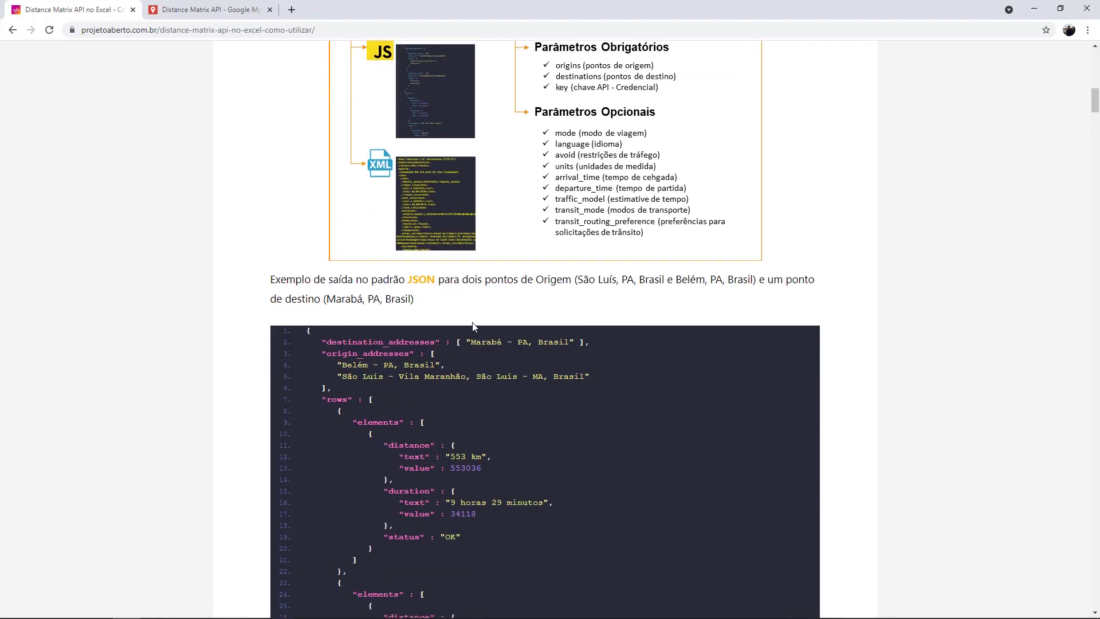
pyautogui.scroll(-2, 488, 342)
pyautogui.scroll(-3, 514, 360)
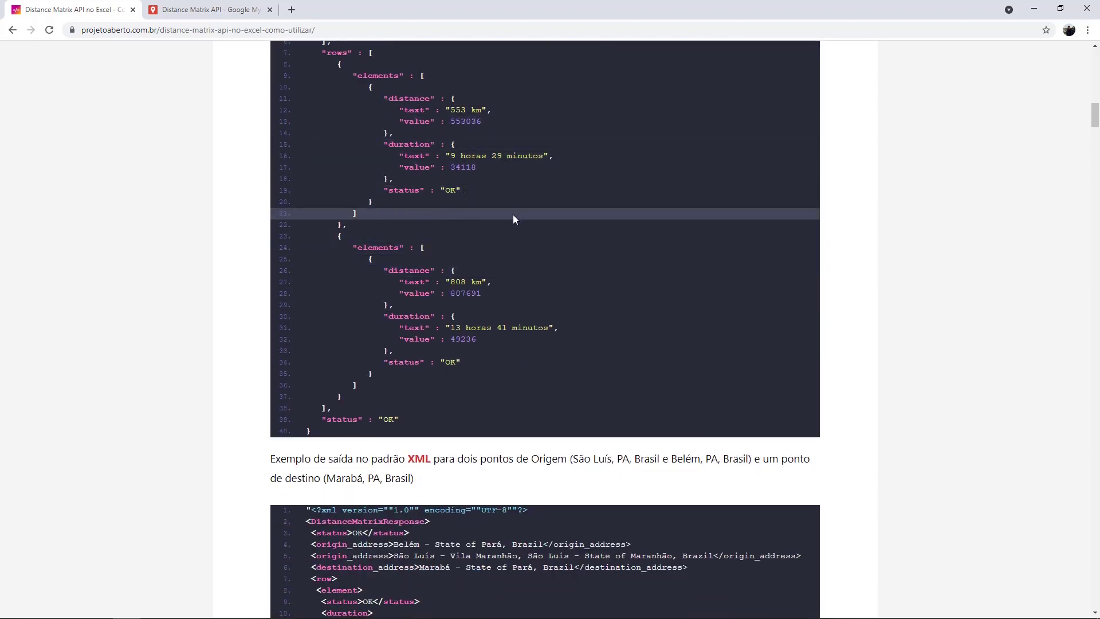
pyautogui.scroll(-5, 502, 222)
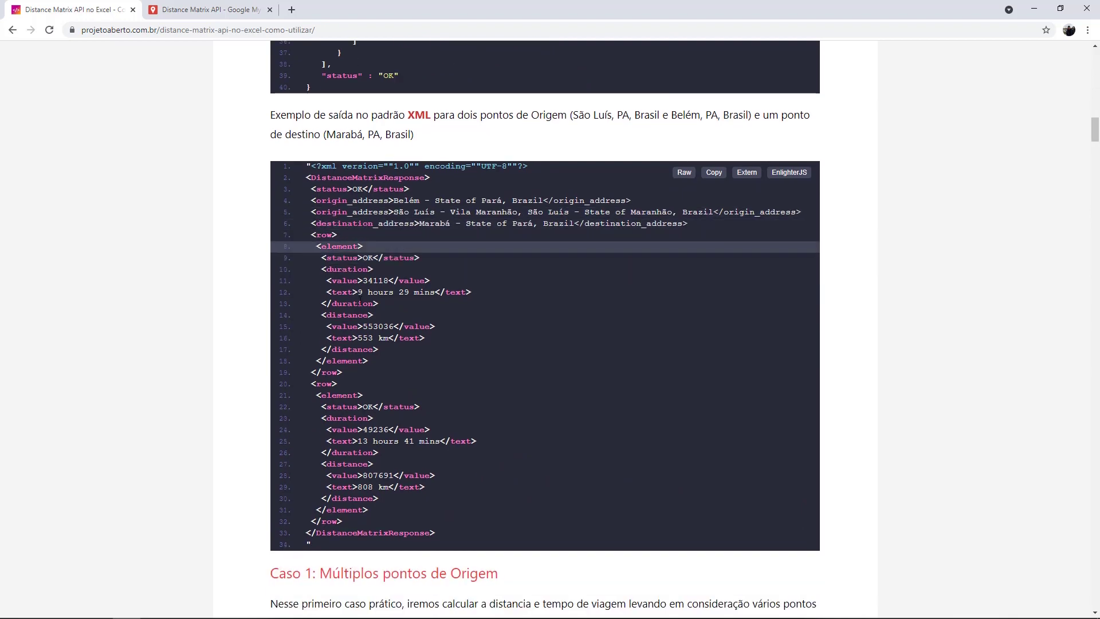
pyautogui.scroll(-4, 439, 314)
pyautogui.scroll(-3, 441, 252)
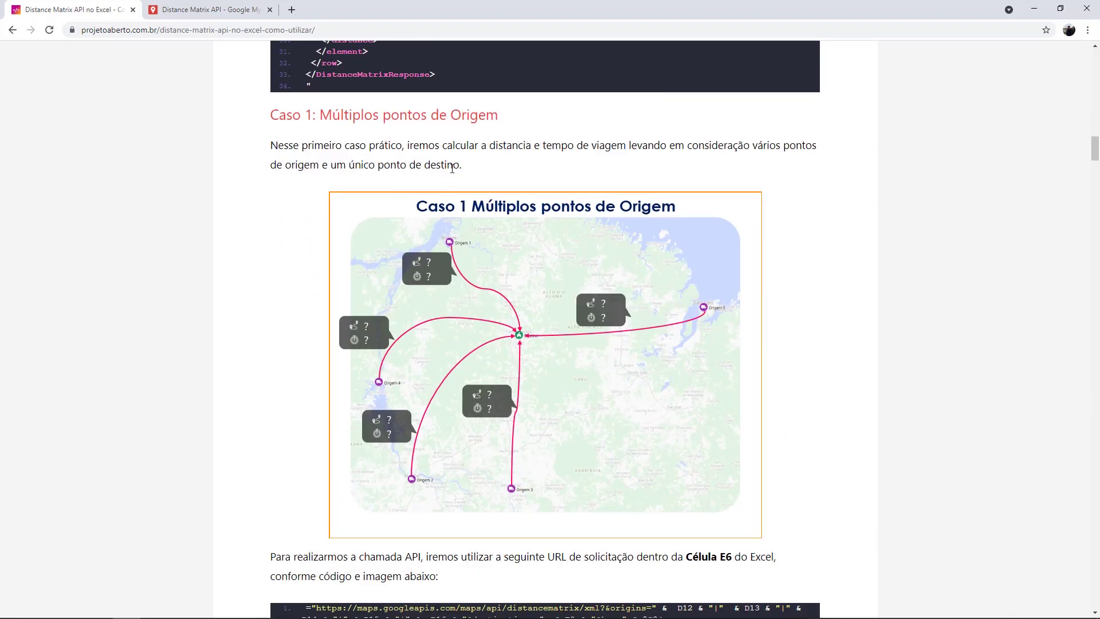
pyautogui.scroll(-2, 464, 177)
pyautogui.scroll(2, 483, 212)
pyautogui.scroll(-1, 527, 263)
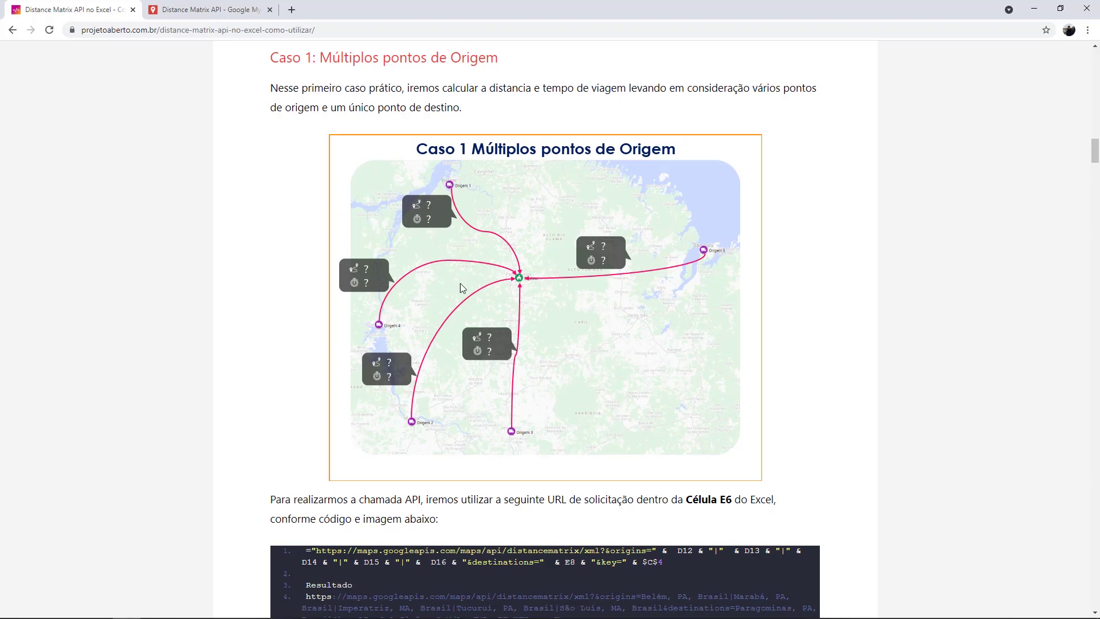
pyautogui.scroll(-1, 532, 303)
pyautogui.hotkey('alt', 'Tab')
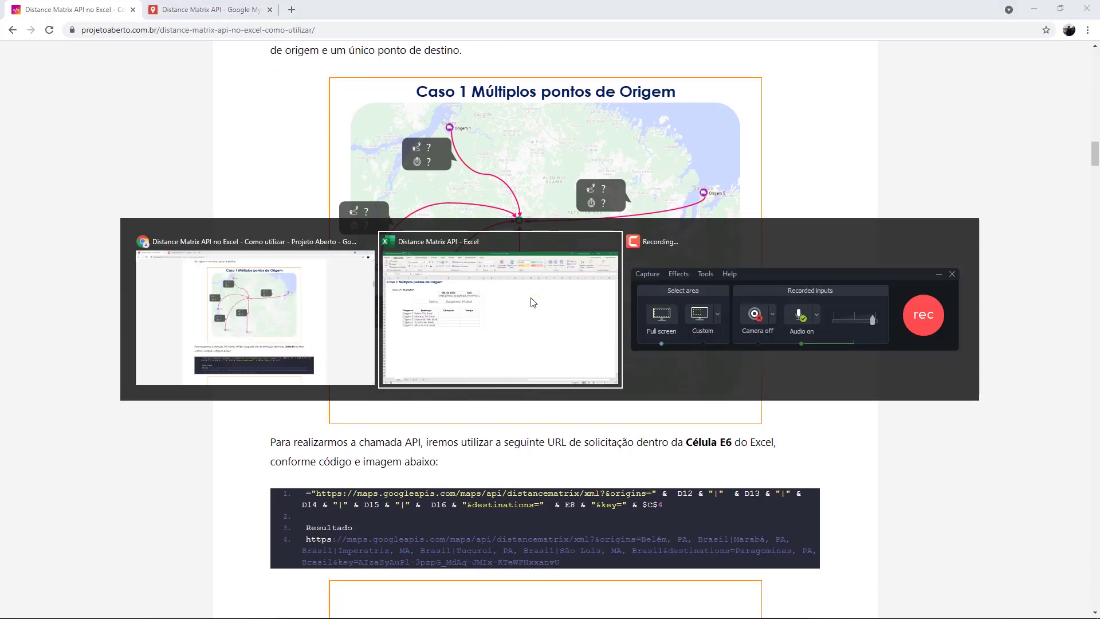
pyautogui.click(307, 285)
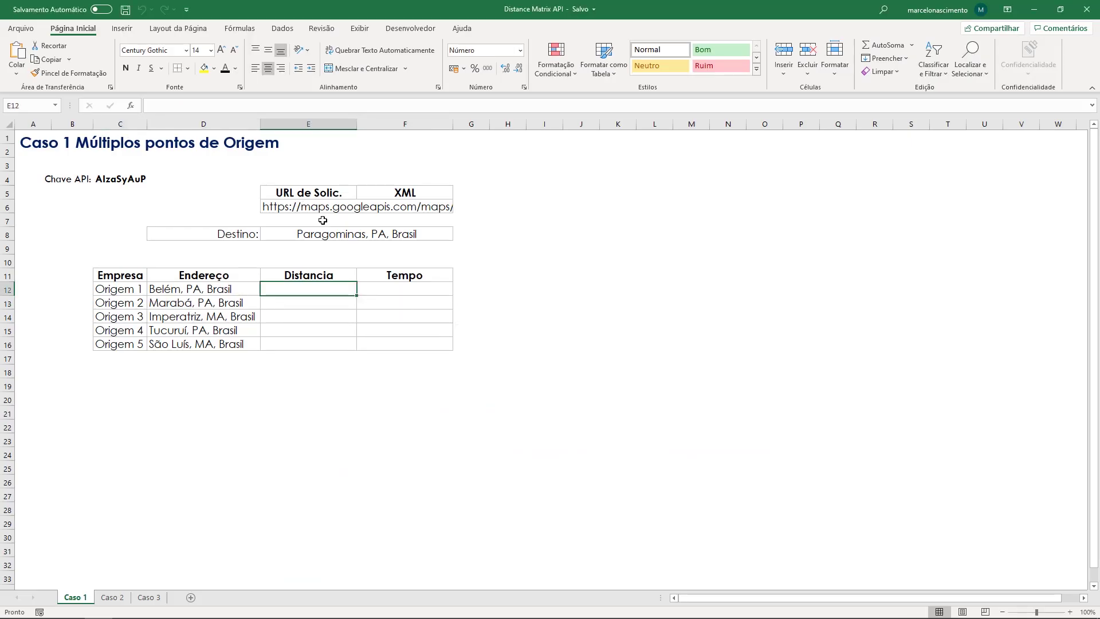
pyautogui.click(303, 205)
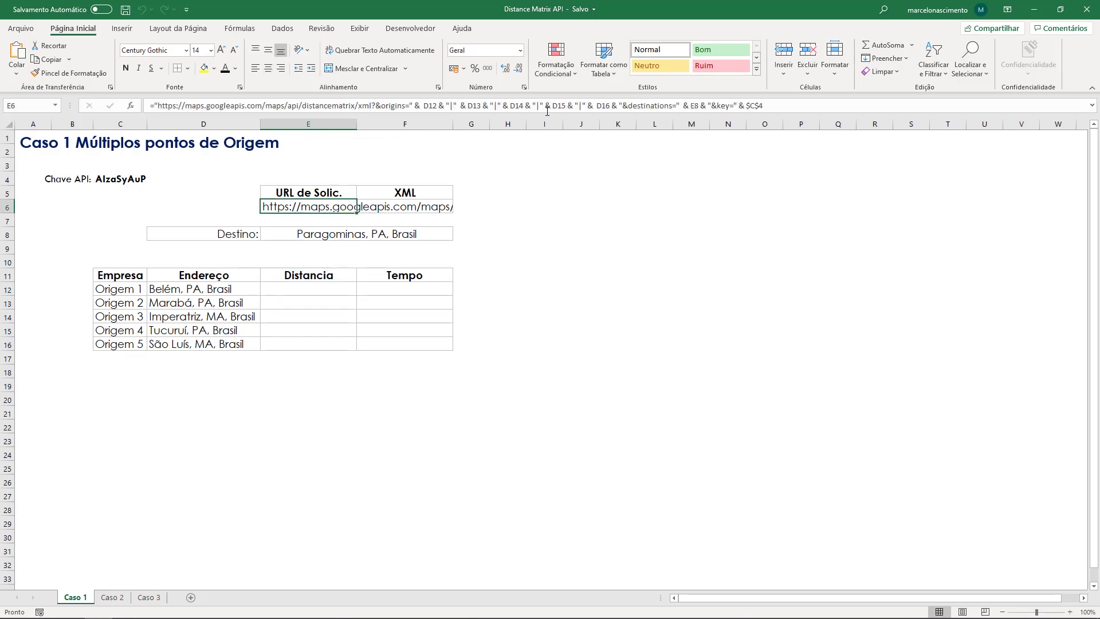
pyautogui.click(784, 105)
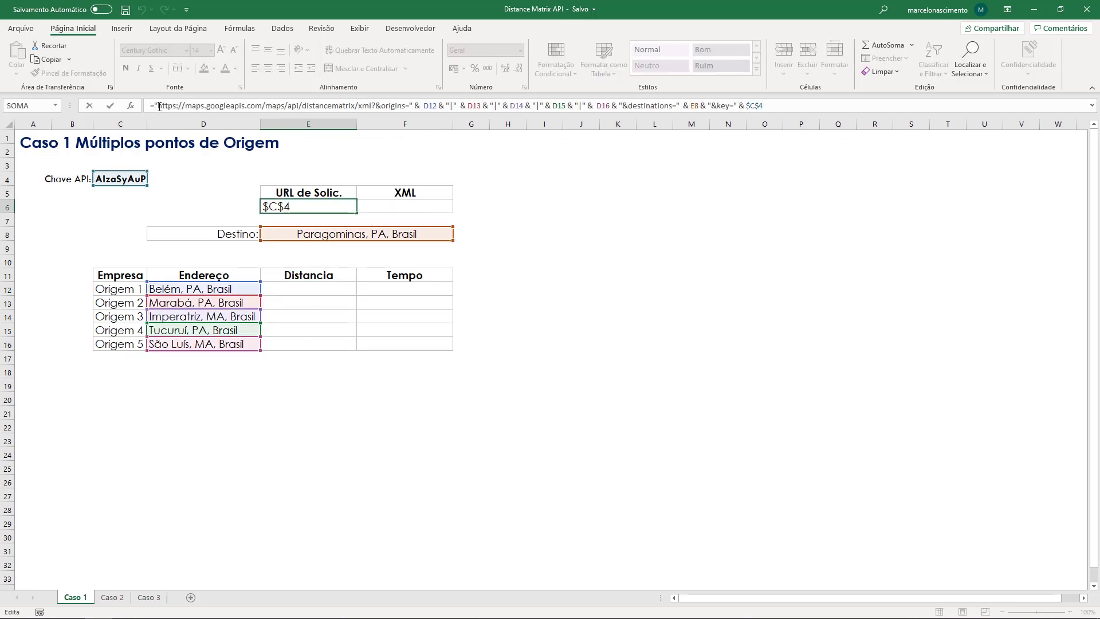
pyautogui.moveTo(158, 105); pyautogui.dragTo(410, 105)
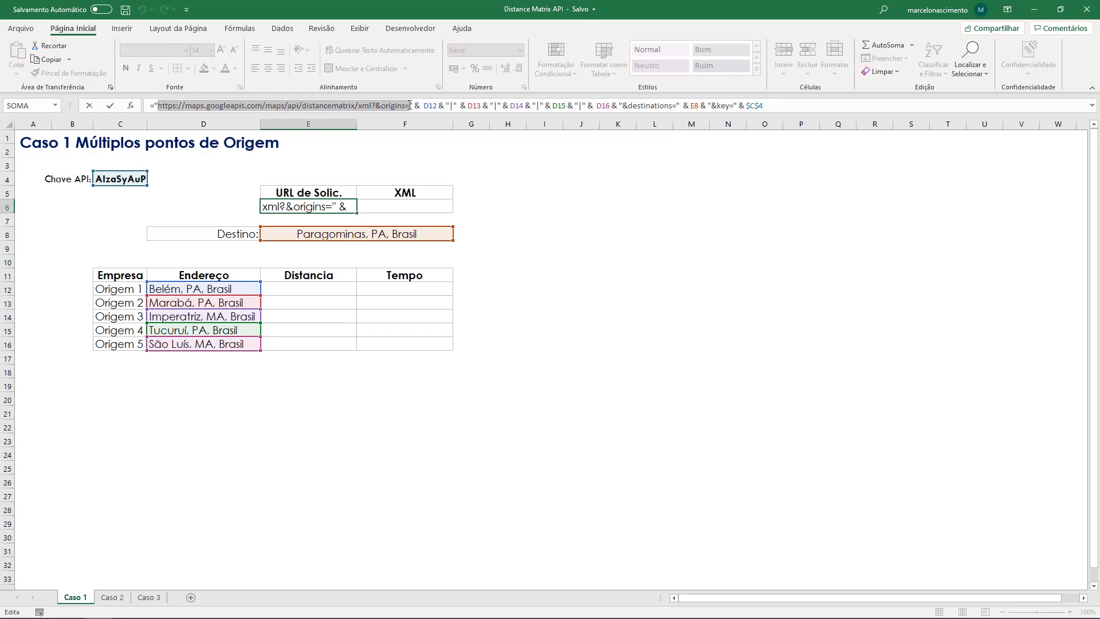
pyautogui.doubleClick(365, 106)
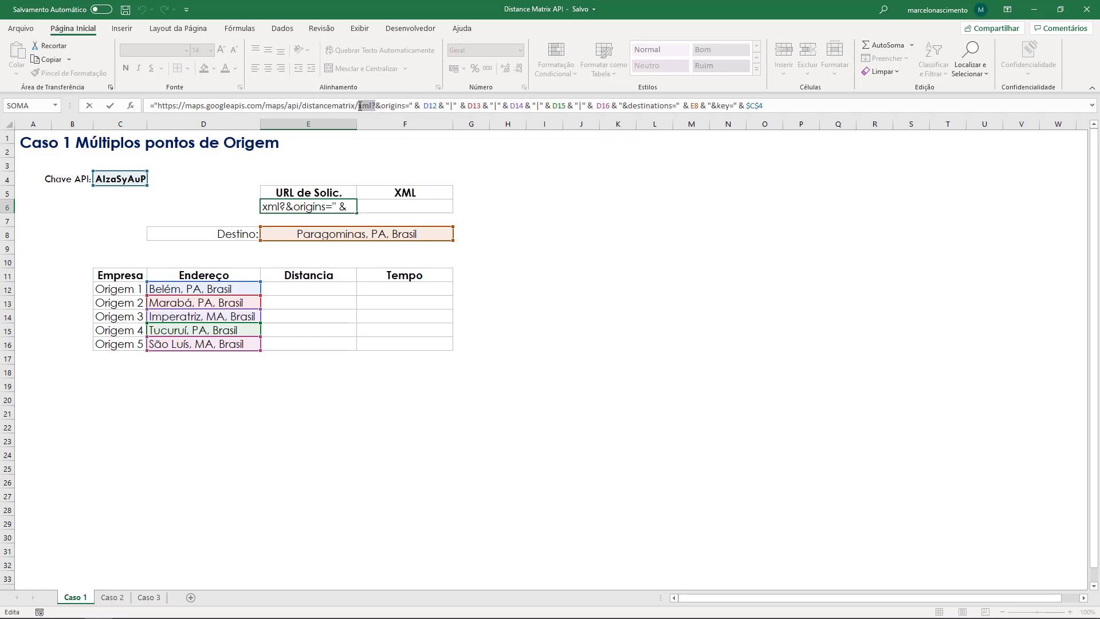
pyautogui.moveTo(374, 106); pyautogui.dragTo(358, 106)
pyautogui.moveTo(415, 105); pyautogui.dragTo(611, 106)
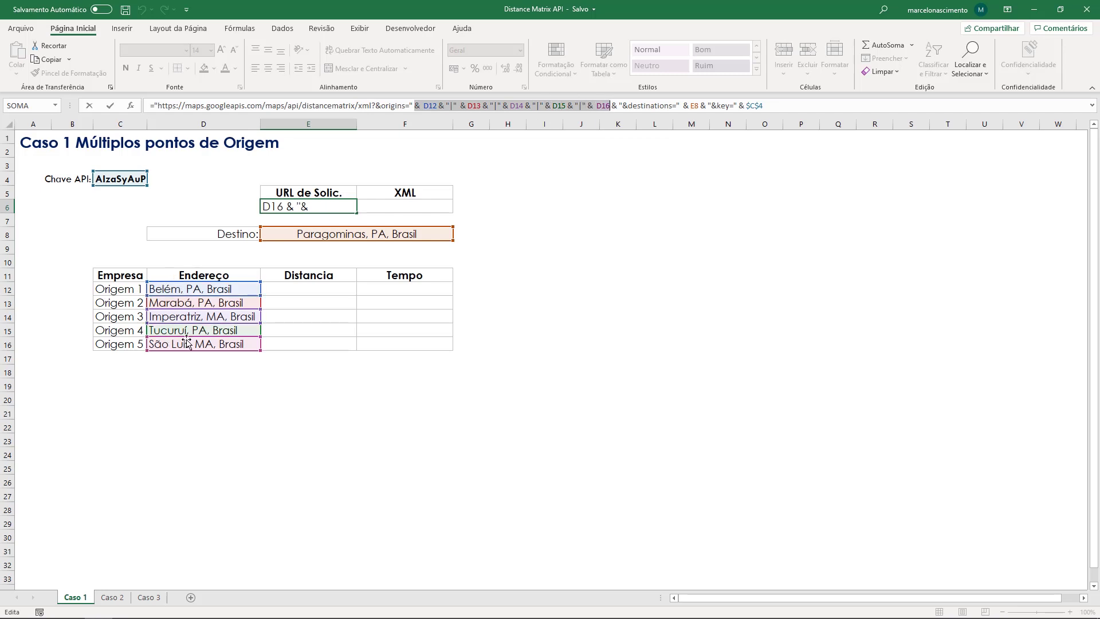
pyautogui.click(465, 106)
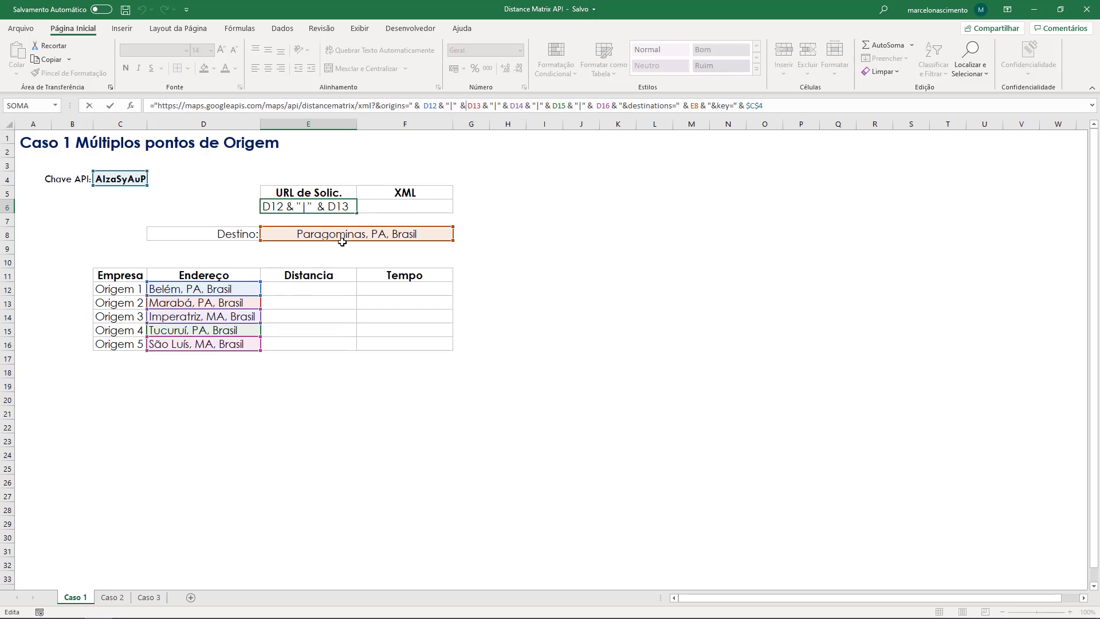
pyautogui.moveTo(451, 105); pyautogui.dragTo(445, 105)
pyautogui.moveTo(500, 105); pyautogui.dragTo(489, 105)
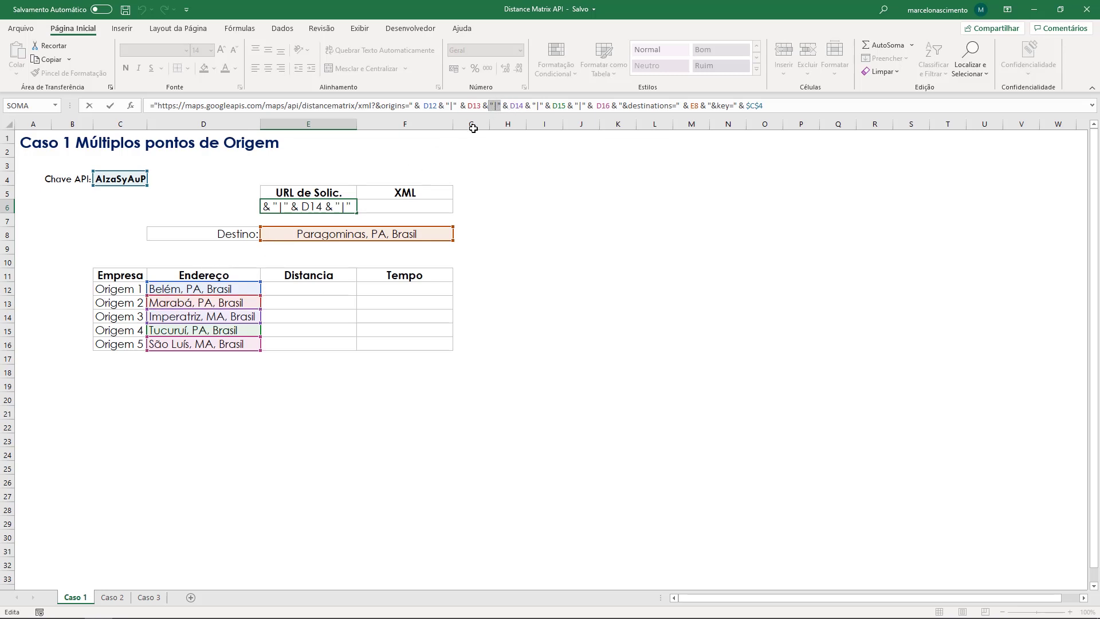
pyautogui.click(655, 106)
pyautogui.doubleClick(693, 105)
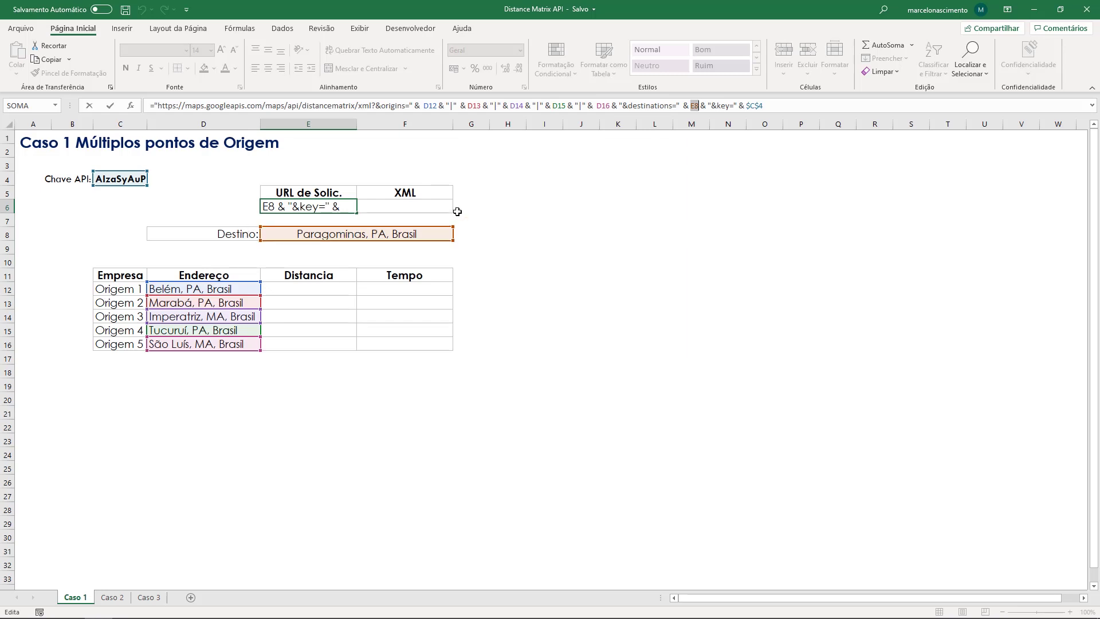
pyautogui.click(716, 106)
pyautogui.moveTo(716, 106); pyautogui.dragTo(742, 105)
pyautogui.doubleClick(753, 105)
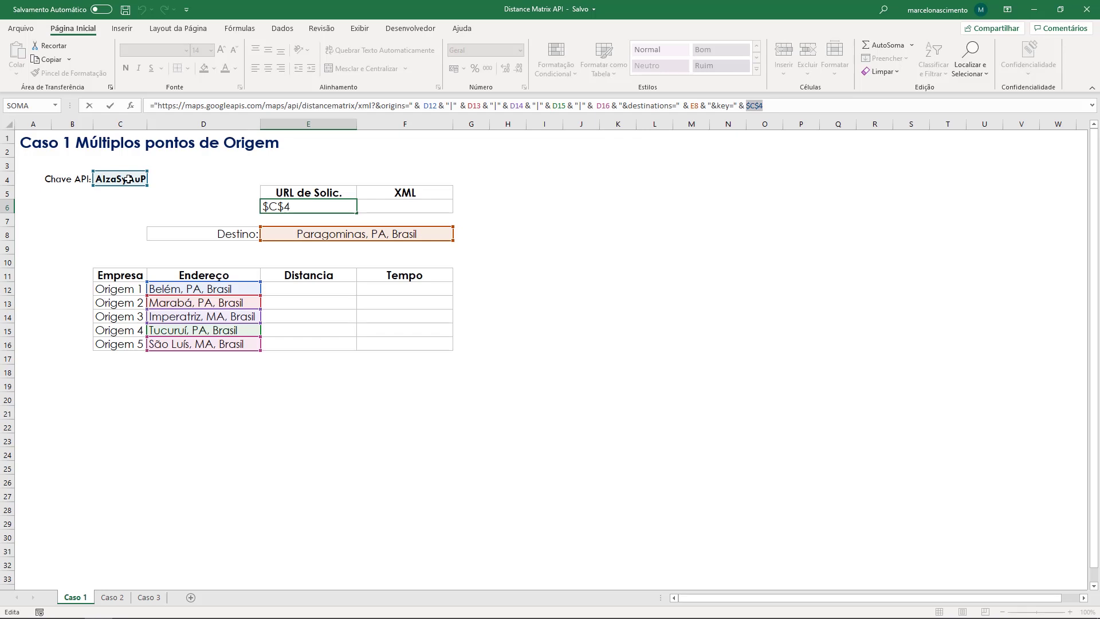
pyautogui.click(781, 106)
pyautogui.hotkey('ctrl', 'Return')
# Enter =SERVIÇOWEB(E6) in F6 to fetch the Distance Matrix XML response
pyautogui.click(394, 206)
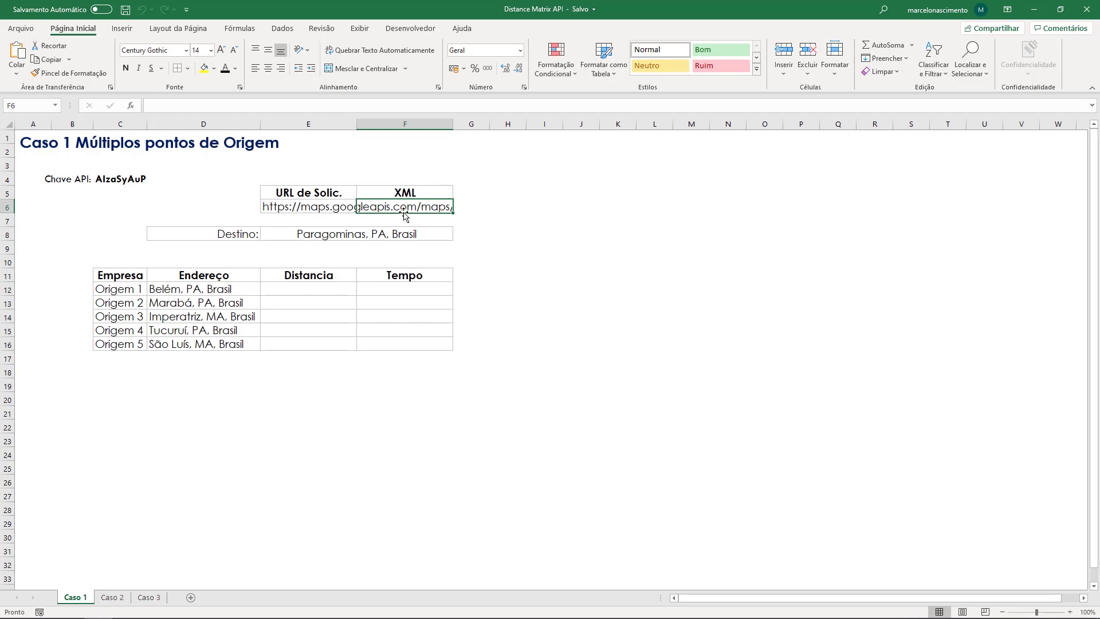
pyautogui.write('=')
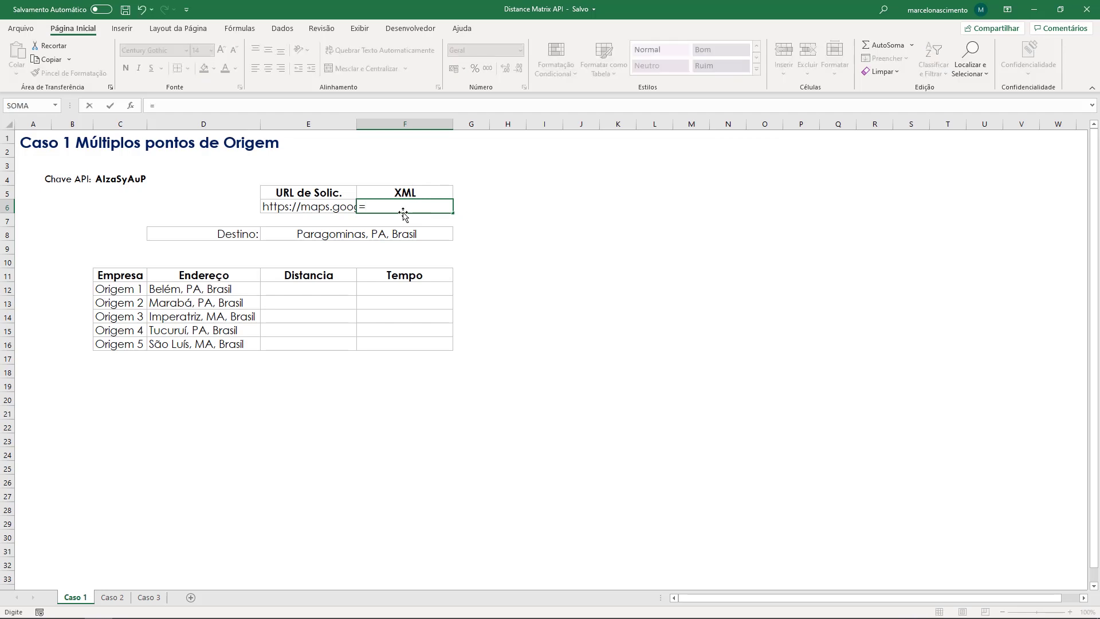
pyautogui.write('serv')
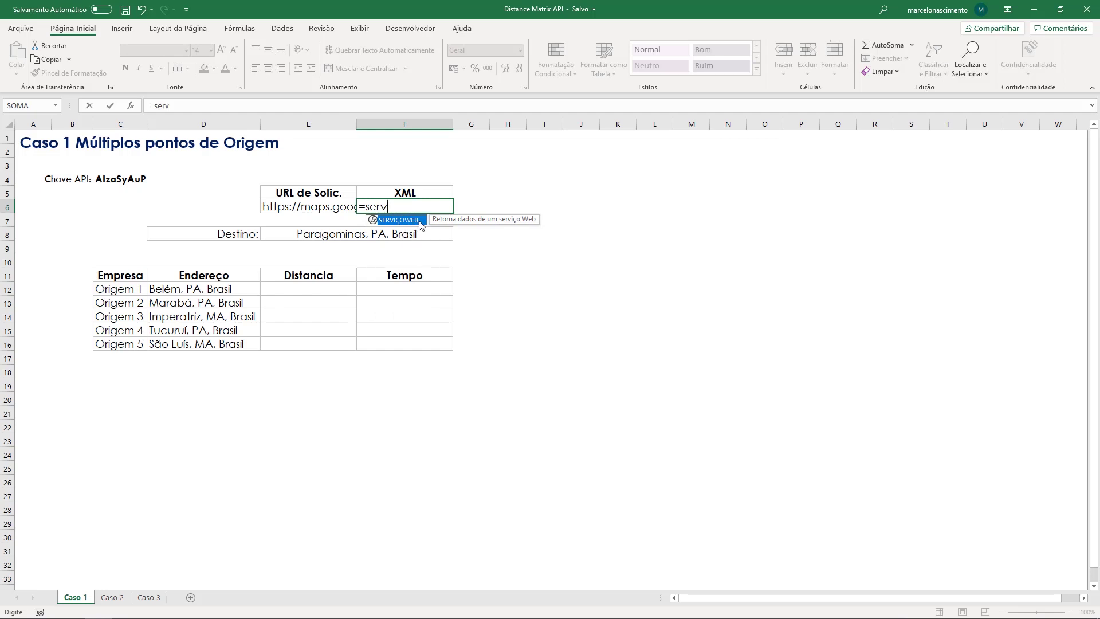
pyautogui.doubleClick(420, 221)
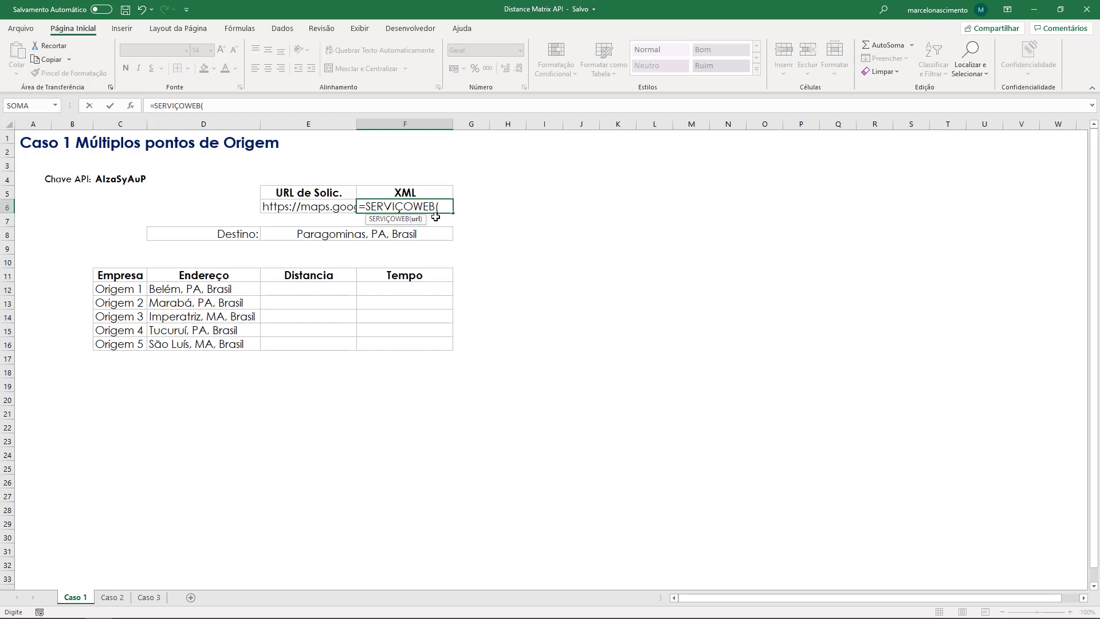
pyautogui.click(299, 208)
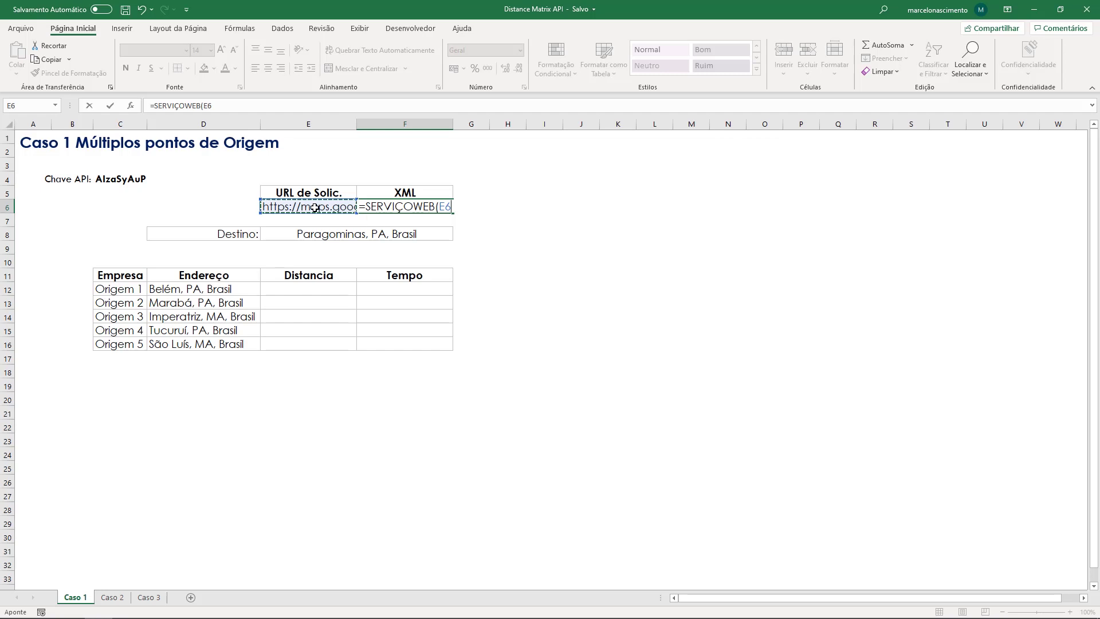
pyautogui.press('Return')
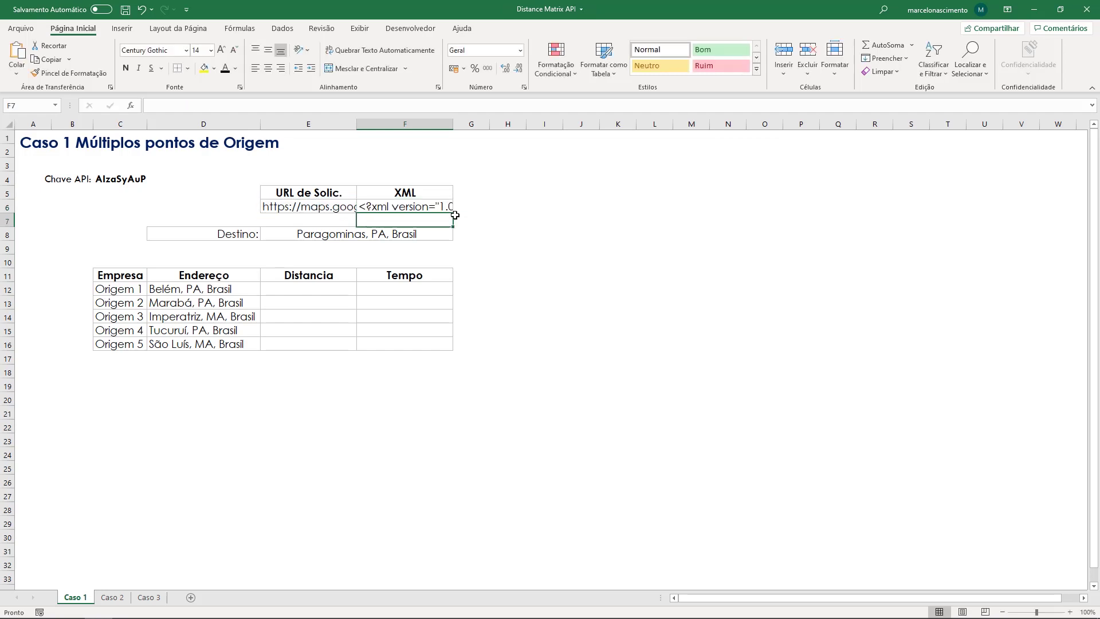
# Check F6's formula, then copy the request URL from E6
pyautogui.click(401, 208)
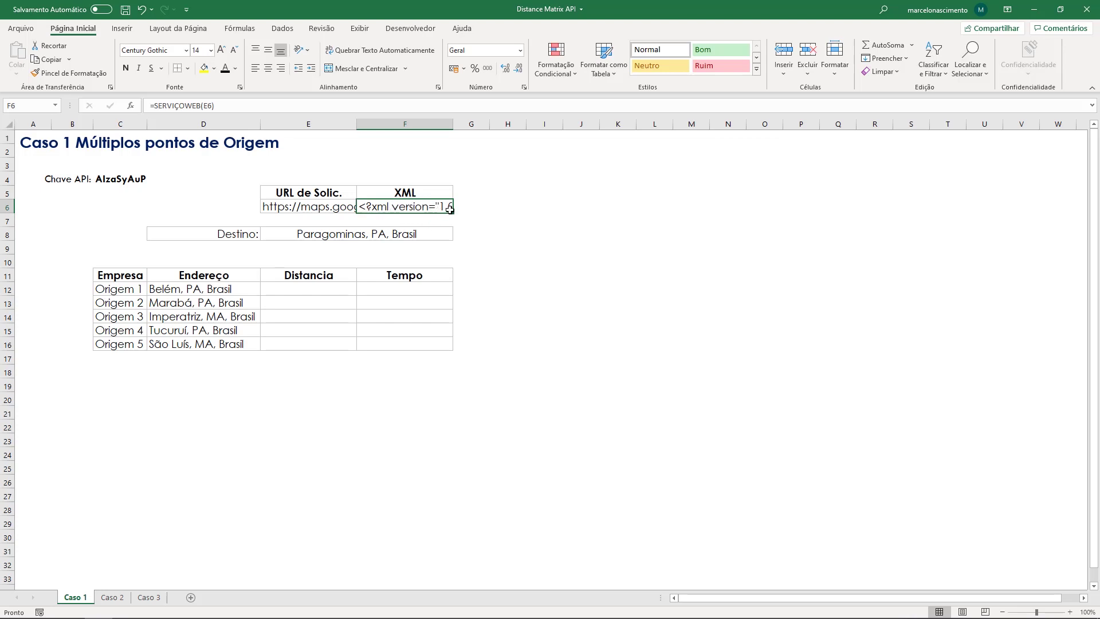
pyautogui.click(316, 207)
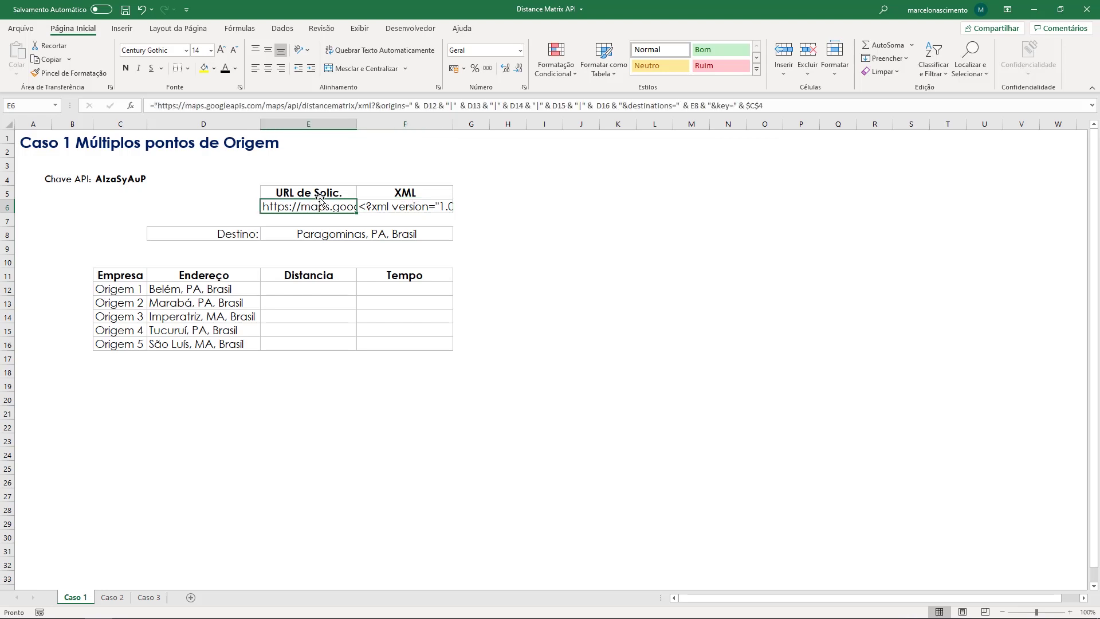
pyautogui.hotkey('ctrl', 'c')
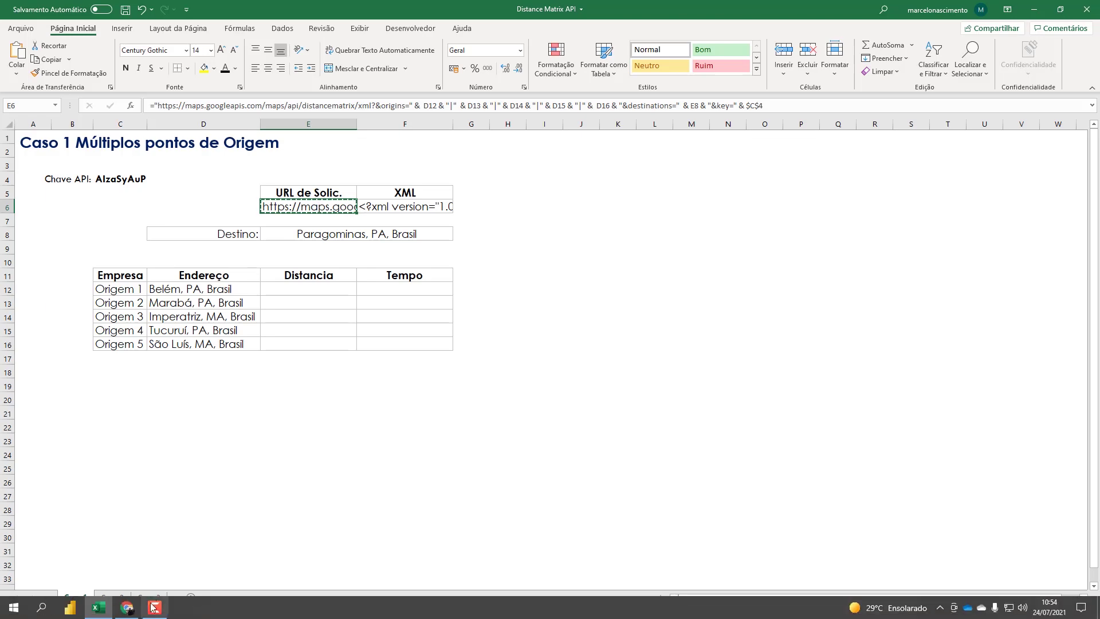
# Load the copied request URL in a new Chrome tab, view the XML response, and return to Excel
pyautogui.click(127, 608)
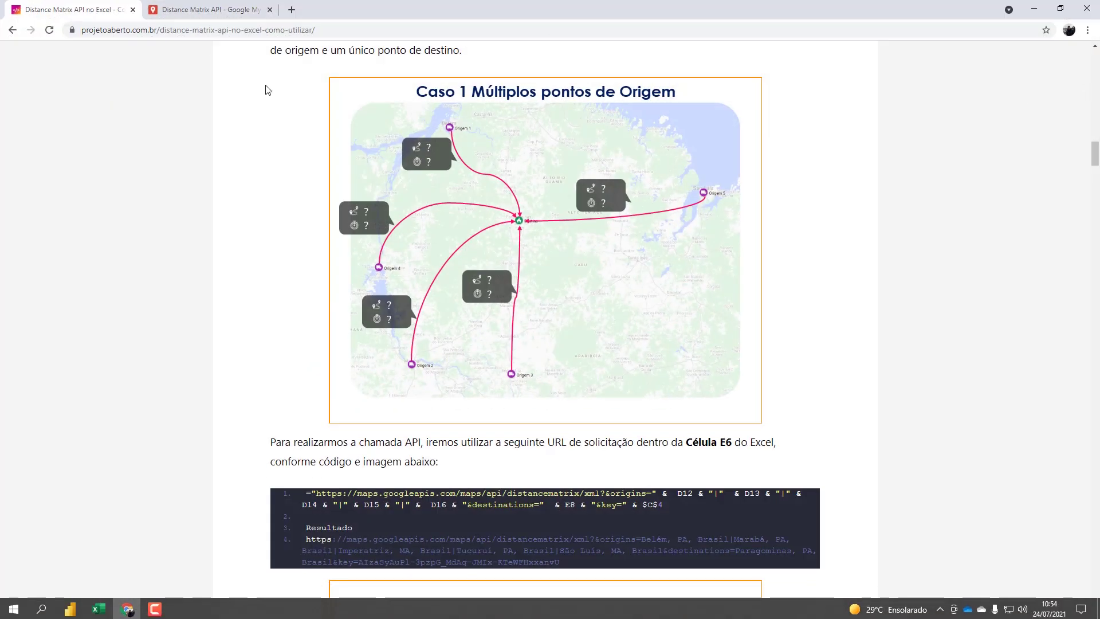
pyautogui.click(292, 9)
pyautogui.hotkey('ctrl', 'v')
pyautogui.press('Return')
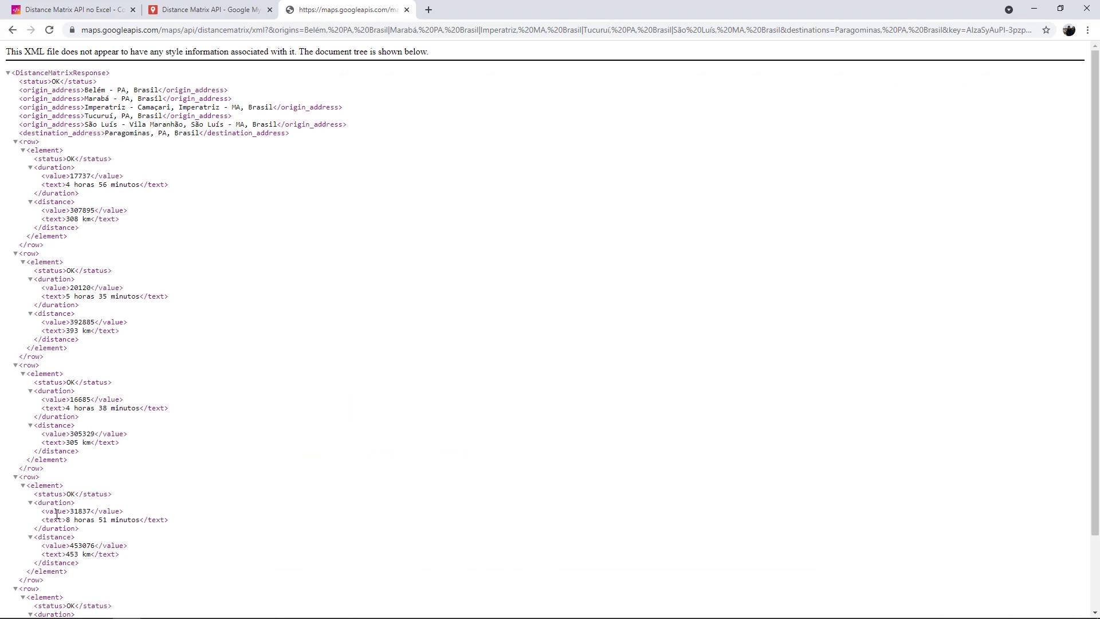
pyautogui.scroll(-2, 97, 183)
pyautogui.scroll(2, 68, 103)
pyautogui.hotkey('alt', 'Tab')
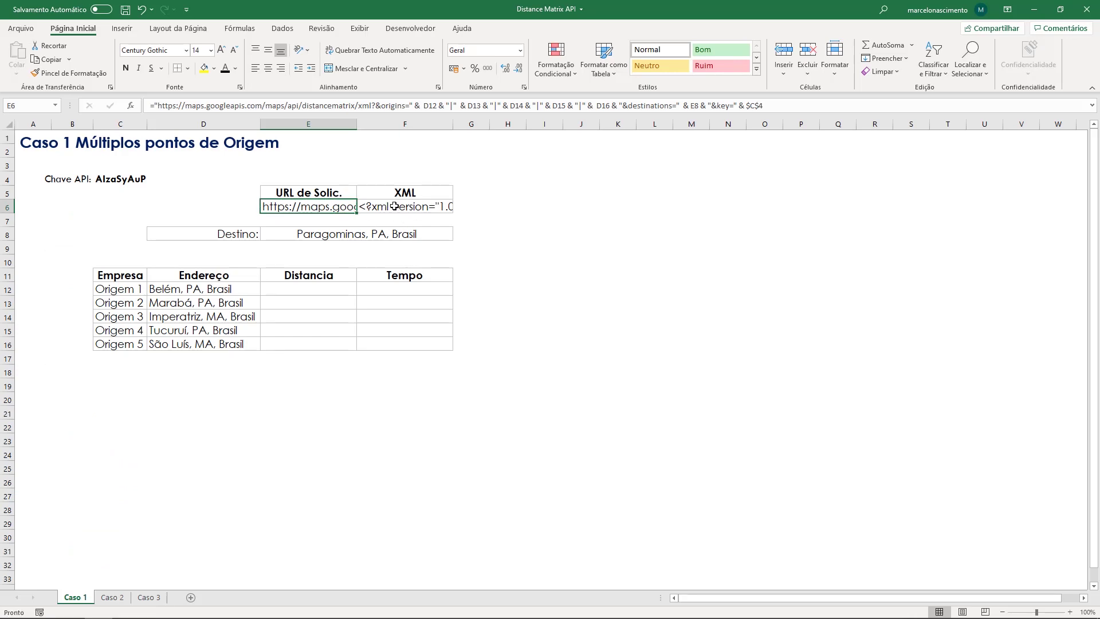
# Begin =FILTROXML(F6; in cell E12, then bring up the Chrome XML response
pyautogui.click(394, 206)
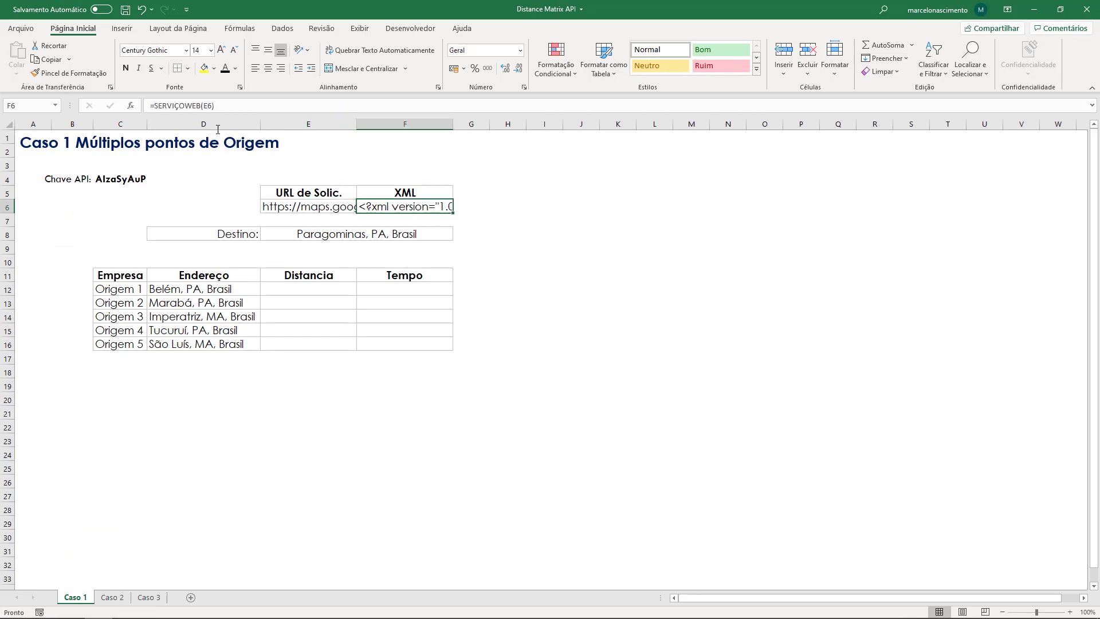
pyautogui.click(305, 289)
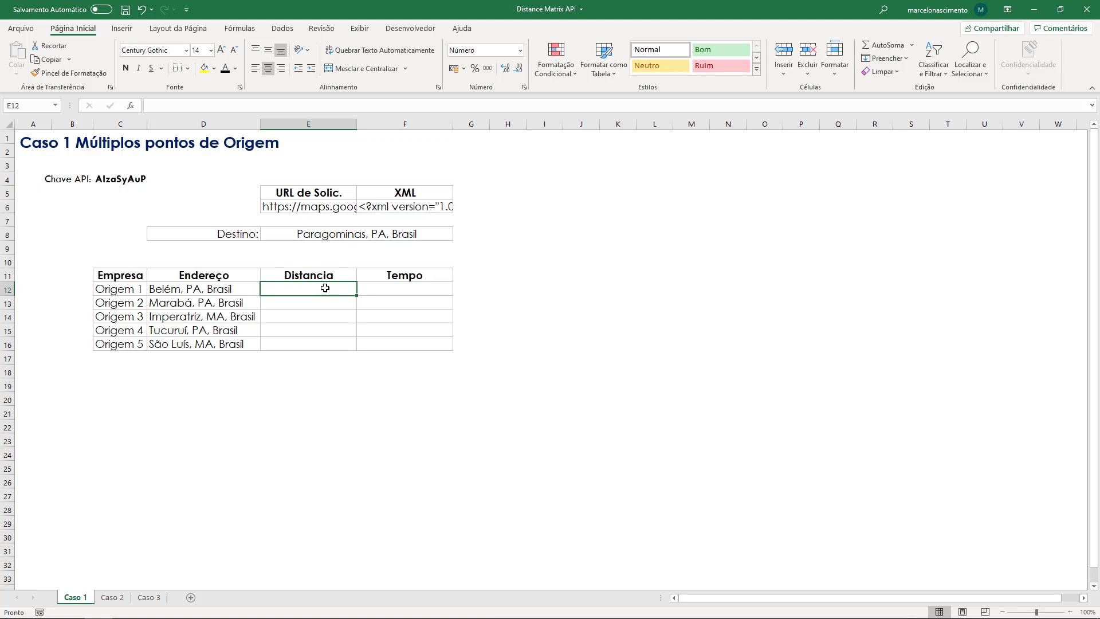
pyautogui.write('=')
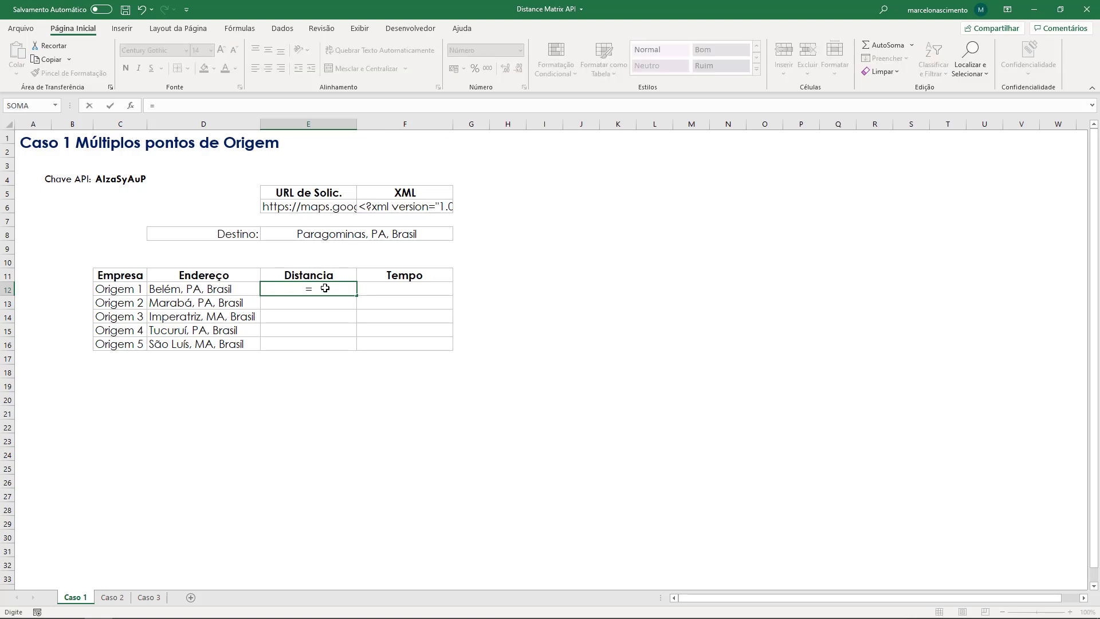
pyautogui.write('filtr')
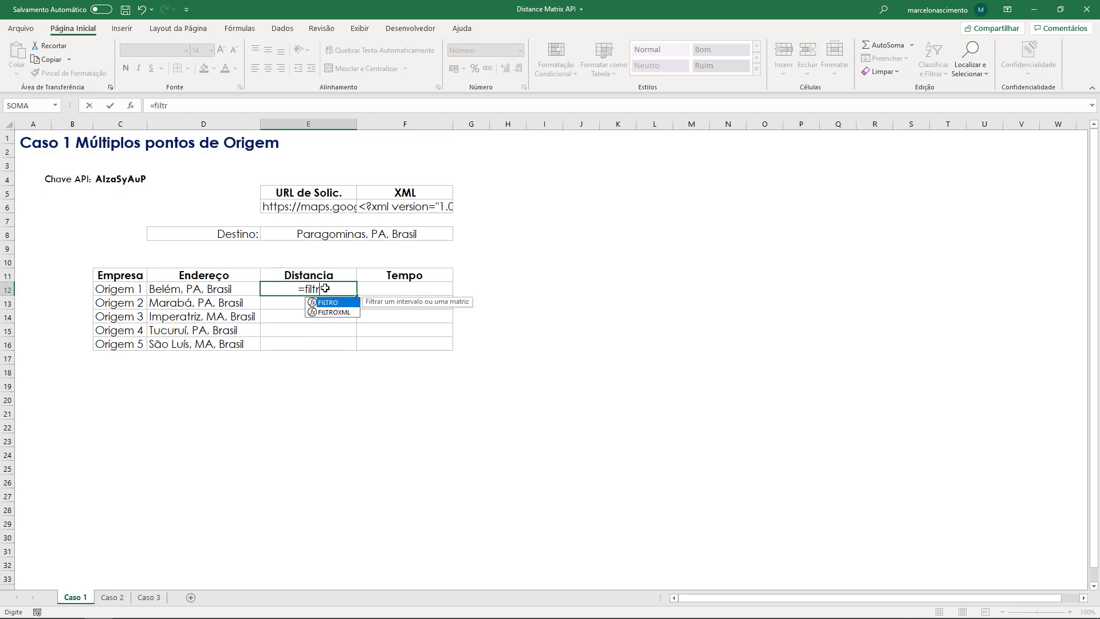
pyautogui.doubleClick(329, 313)
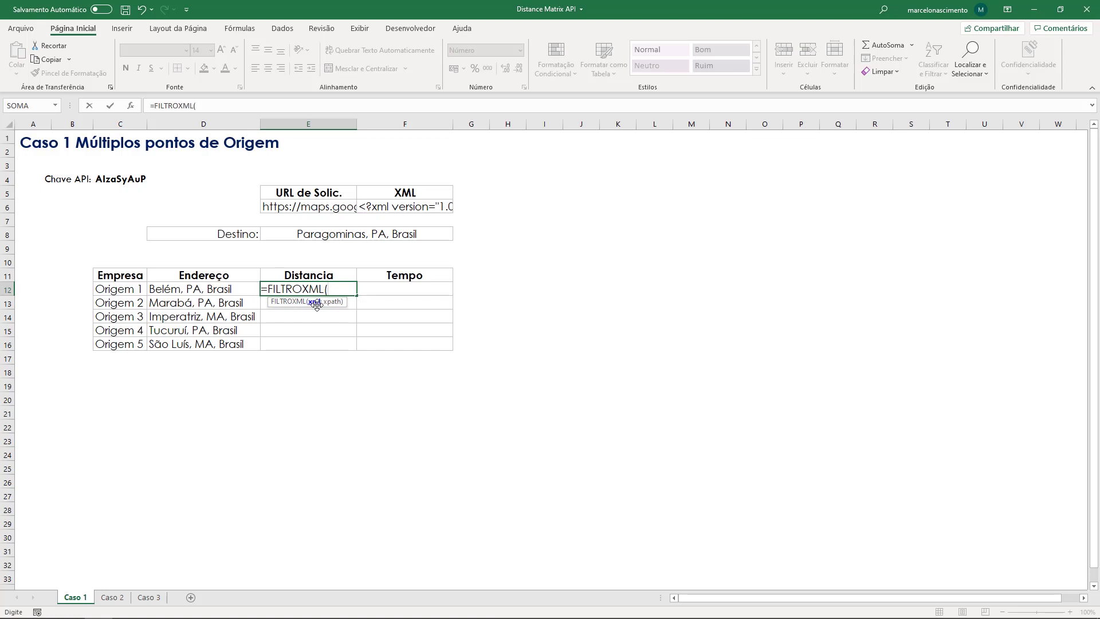
pyautogui.click(408, 208)
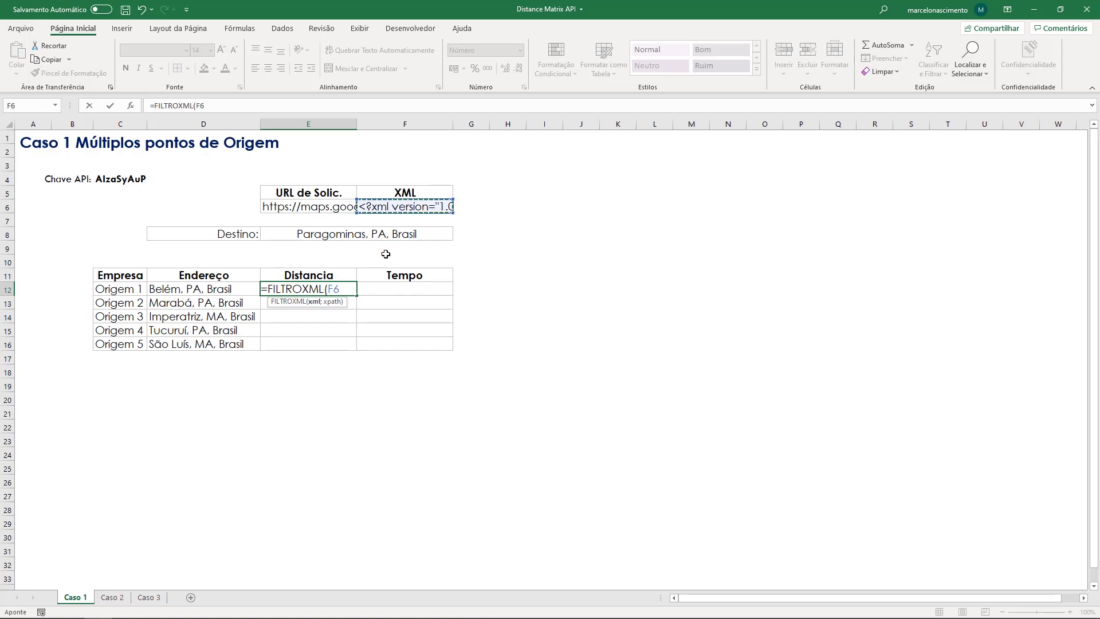
pyautogui.click(231, 112)
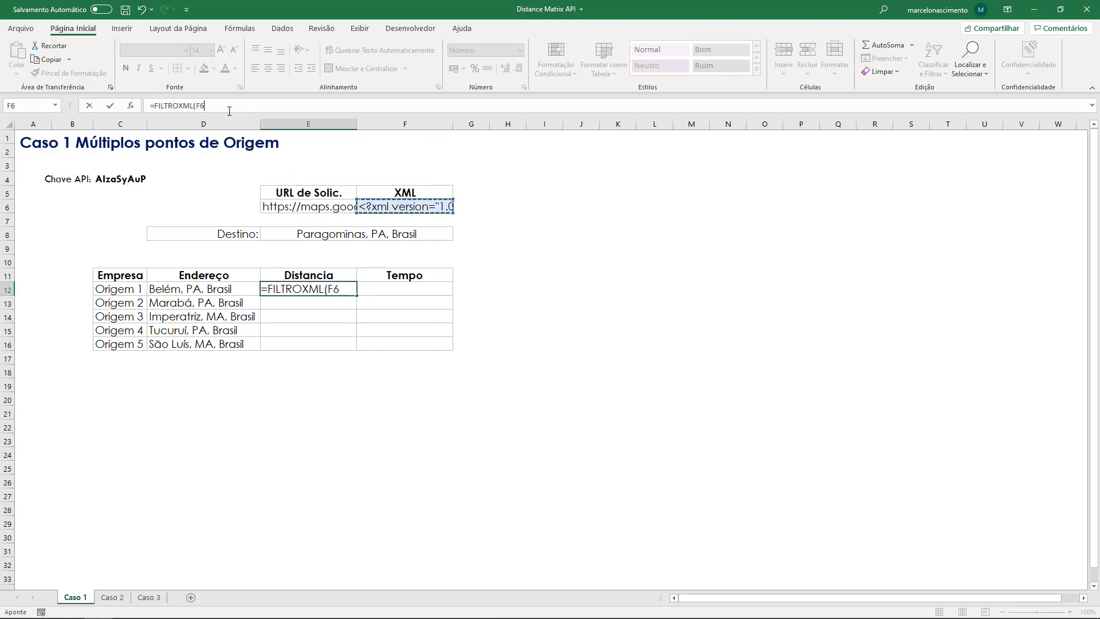
pyautogui.write(';')
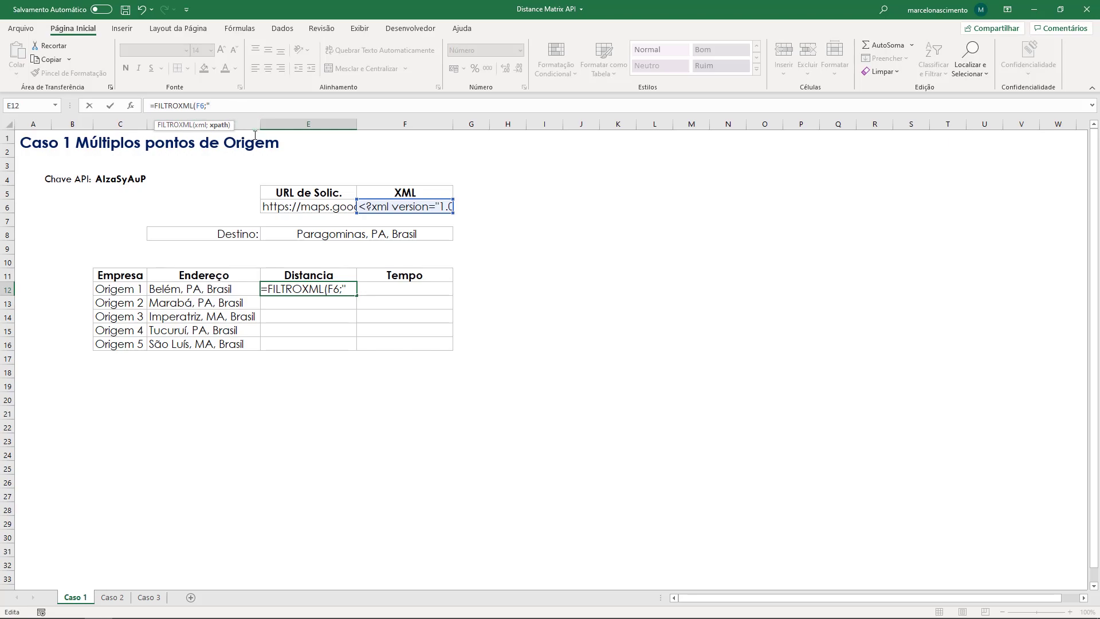
pyautogui.hotkey('alt', 'Tab')
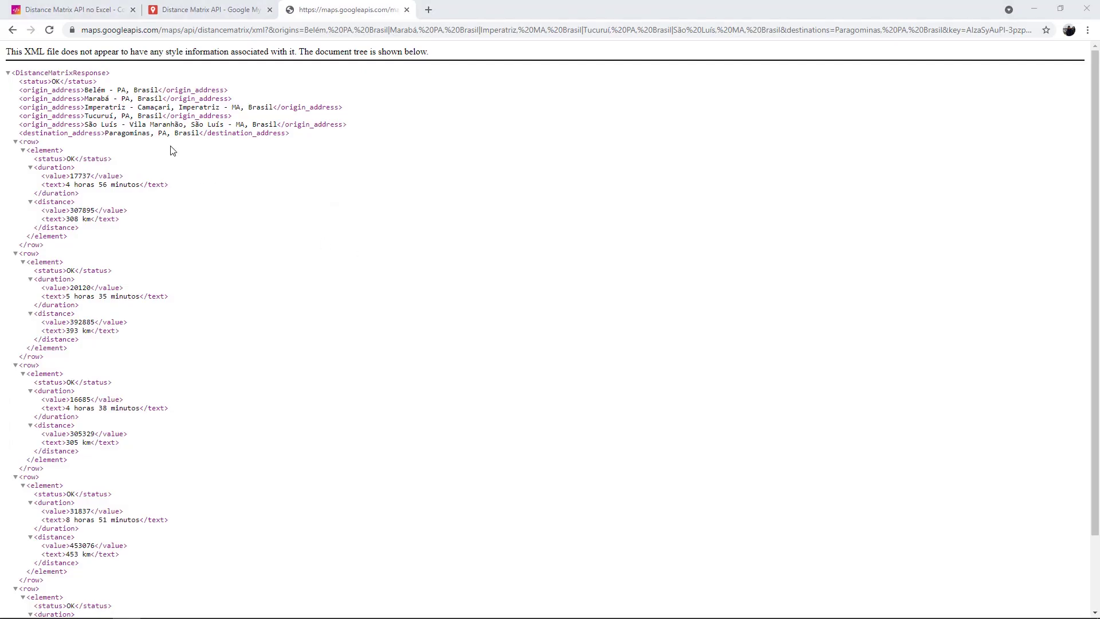
# Launch a blank Notepad window from Start search ('blo') and move it left
pyautogui.press('super')
pyautogui.write('blo')
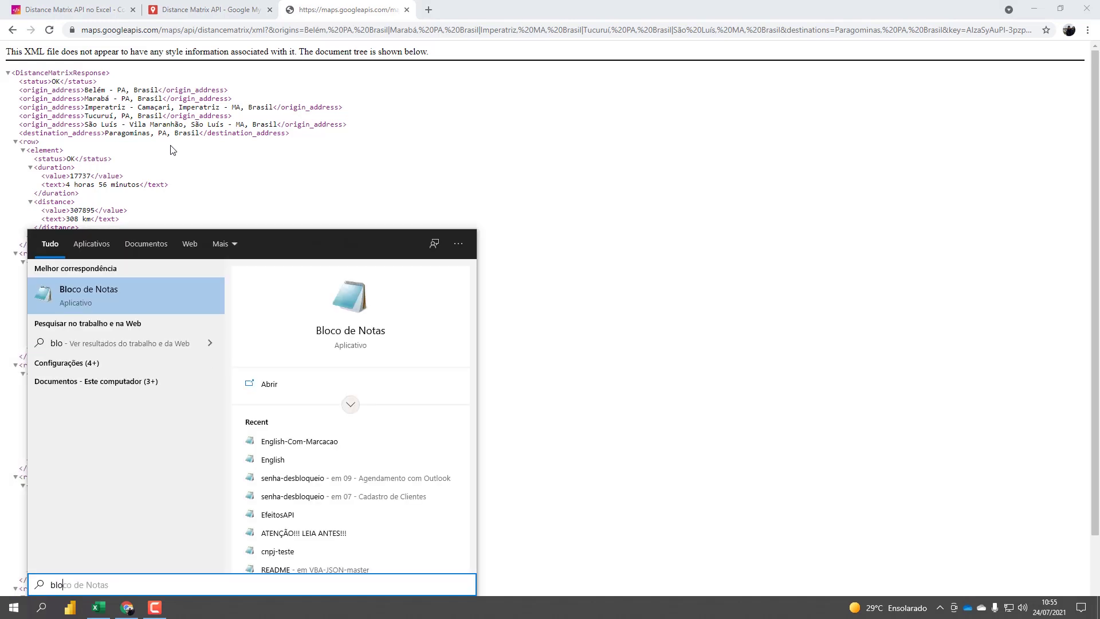
pyautogui.press('Return')
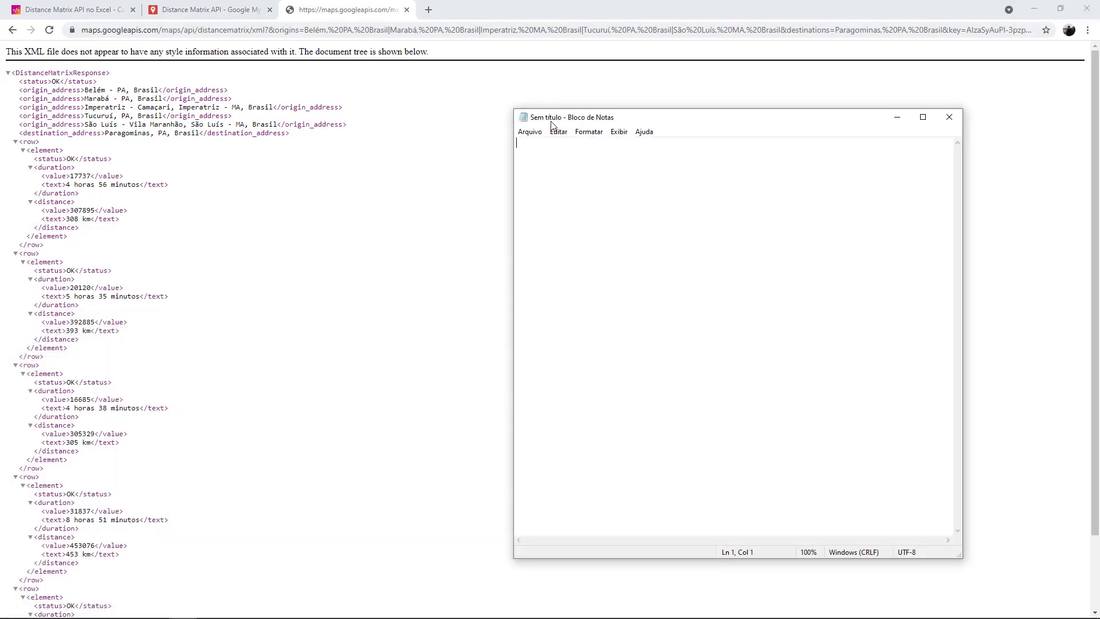
pyautogui.moveTo(551, 121); pyautogui.dragTo(465, 132)
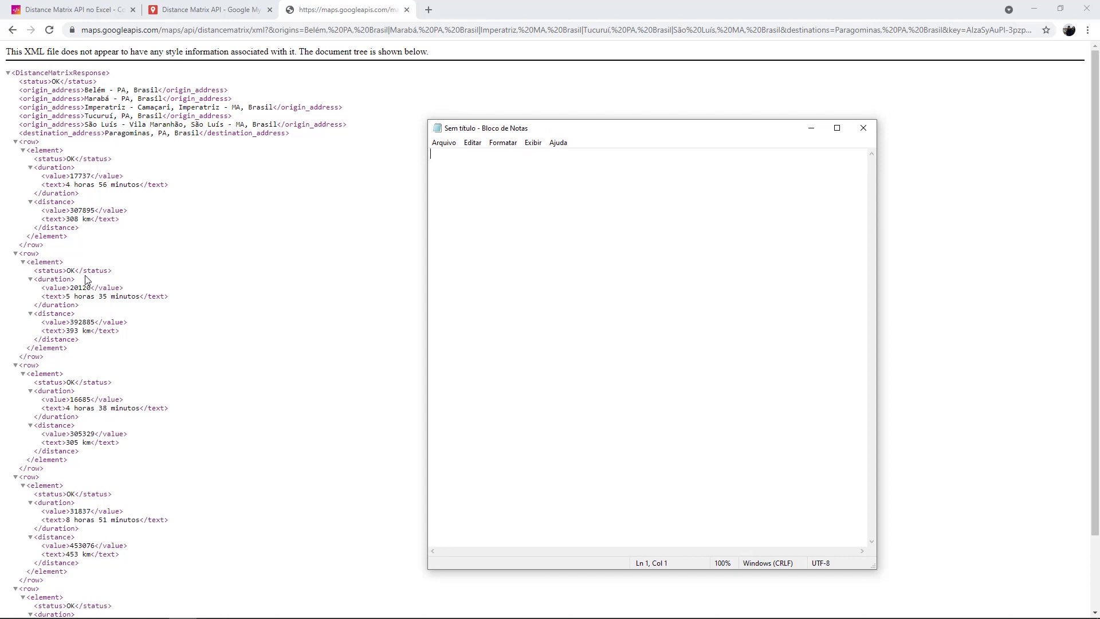
# Copy the DistanceMatrixResponse, row and element tag names from the XML into Notepad
pyautogui.doubleClick(53, 73)
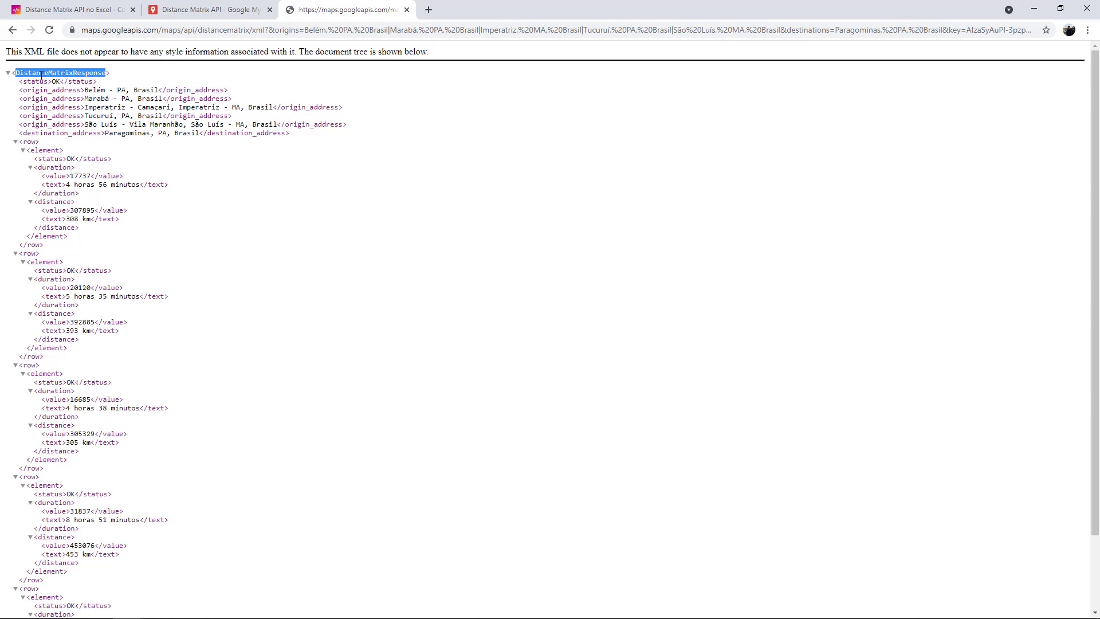
pyautogui.hotkey('alt', 'Tab')
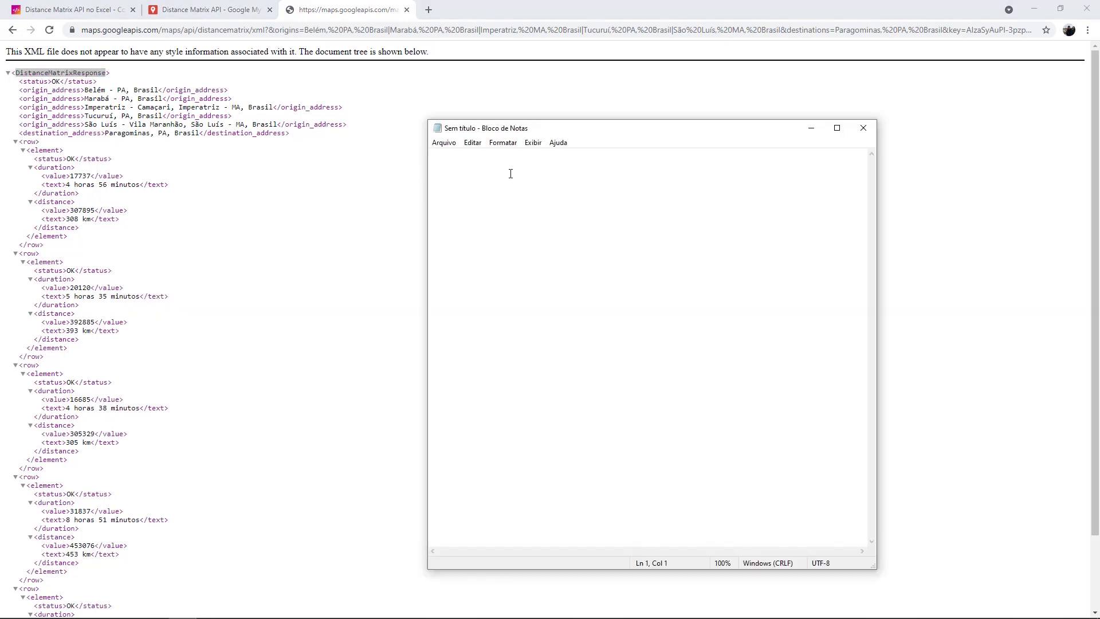
pyautogui.hotkey('ctrl', 'v')
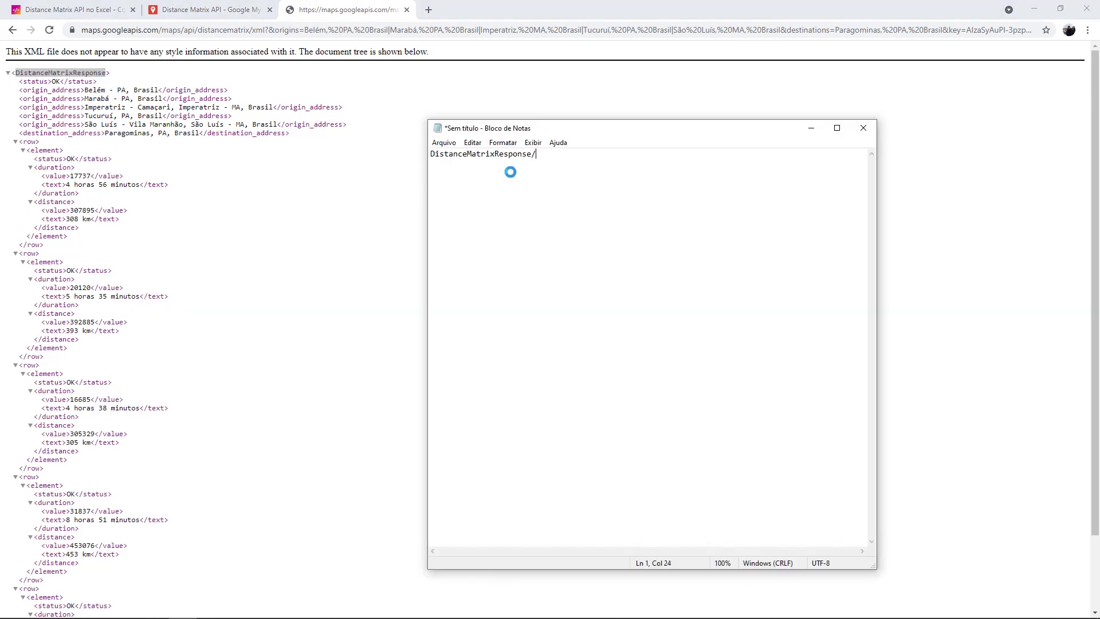
pyautogui.click(29, 141)
pyautogui.doubleClick(30, 142)
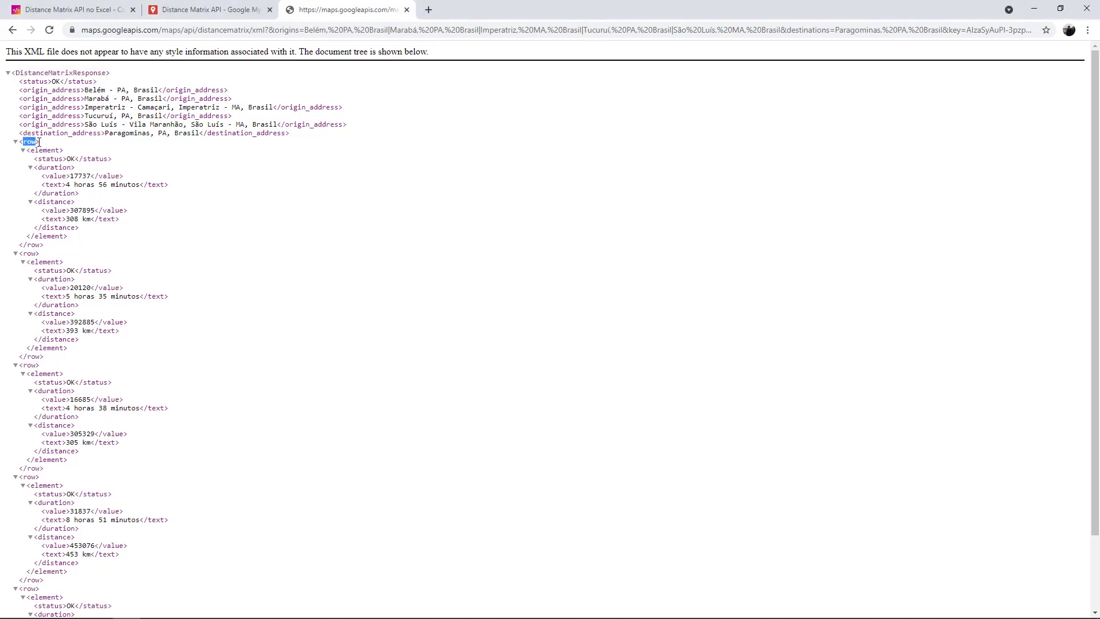
pyautogui.hotkey('alt', 'Tab')
pyautogui.hotkey('ctrl', 'v')
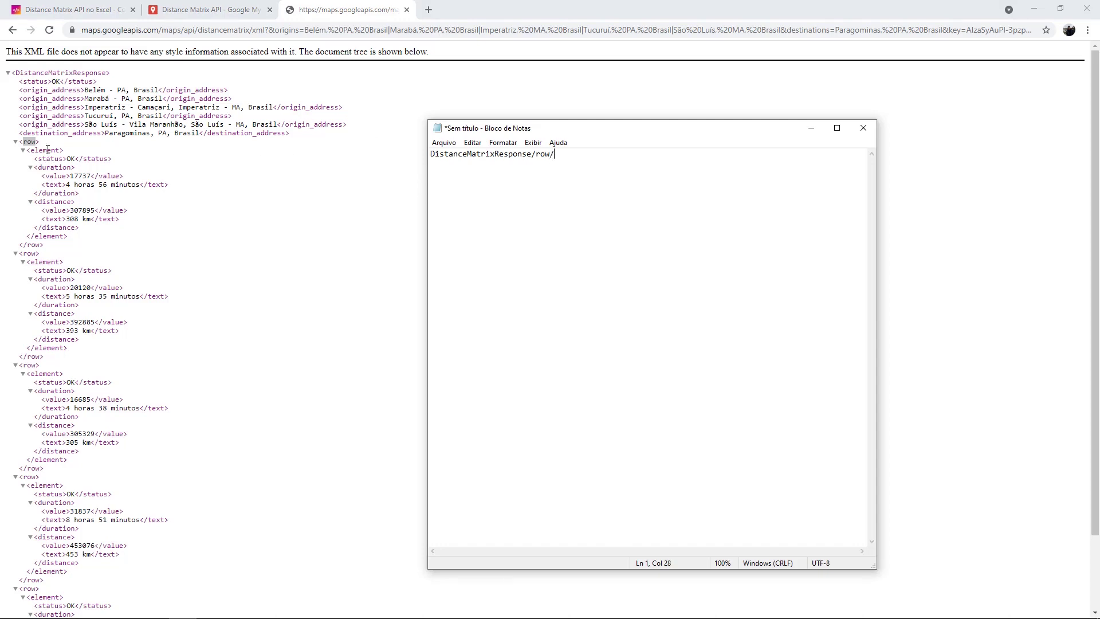
pyautogui.doubleClick(37, 150)
pyautogui.hotkey('alt', 'Tab')
pyautogui.hotkey('ctrl', 'v')
# Add the distance and value tag names to complete DistanceMatrixResponse/row/element/distance/value
pyautogui.click(55, 167)
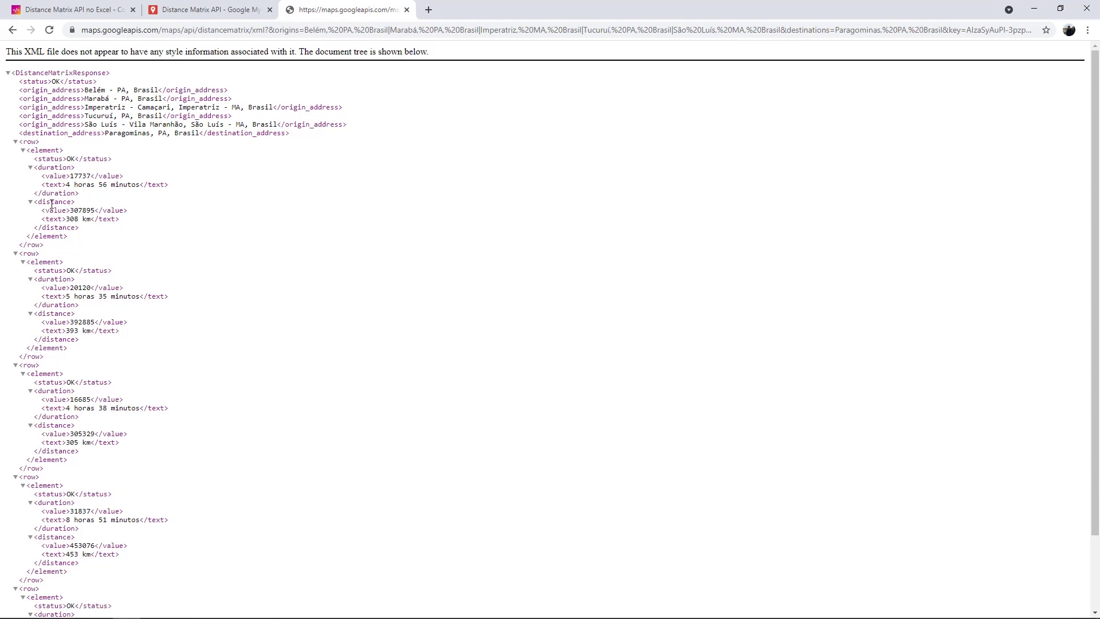
pyautogui.doubleClick(52, 201)
pyautogui.hotkey('alt', 'Tab')
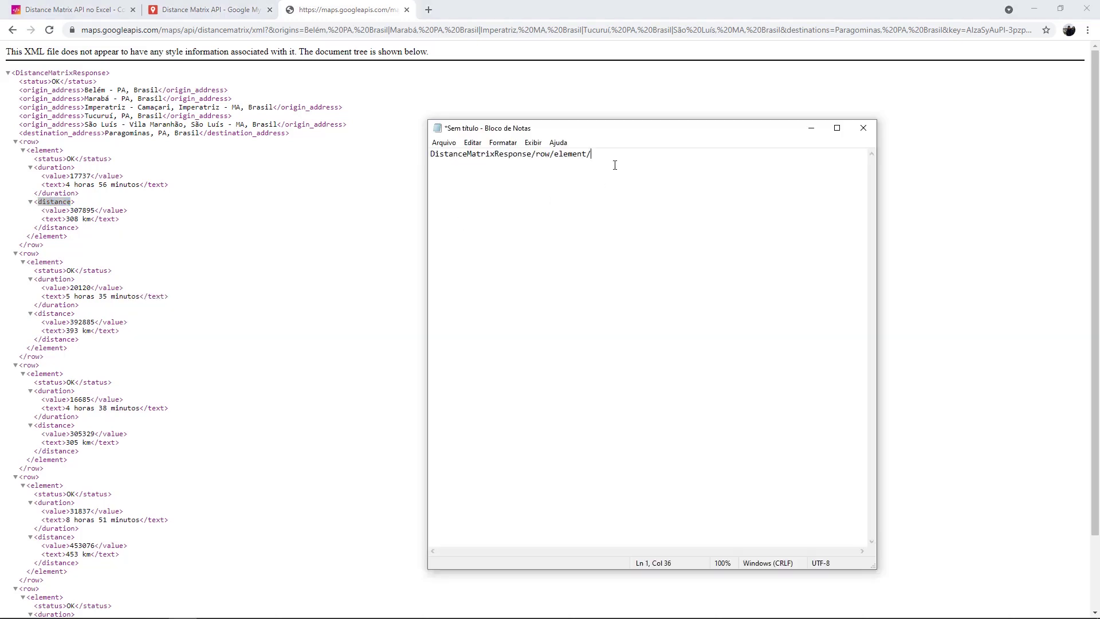
pyautogui.hotkey('ctrl', 'v')
pyautogui.doubleClick(57, 211)
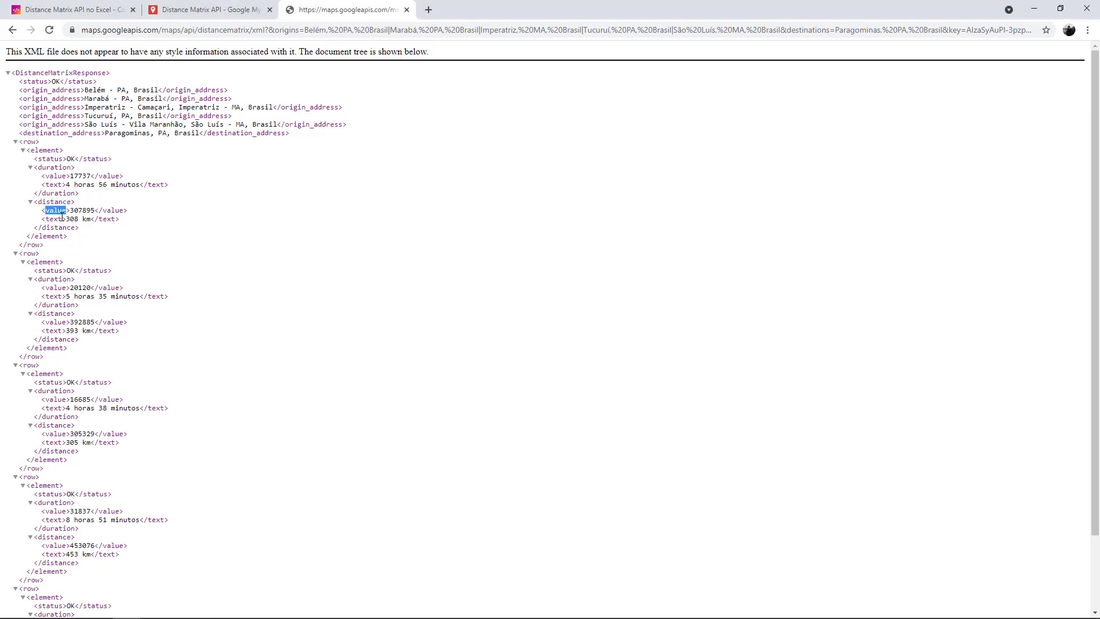
pyautogui.doubleClick(54, 220)
pyautogui.doubleClick(56, 210)
pyautogui.hotkey('ctrl', 'c')
pyautogui.hotkey('alt', 'Tab')
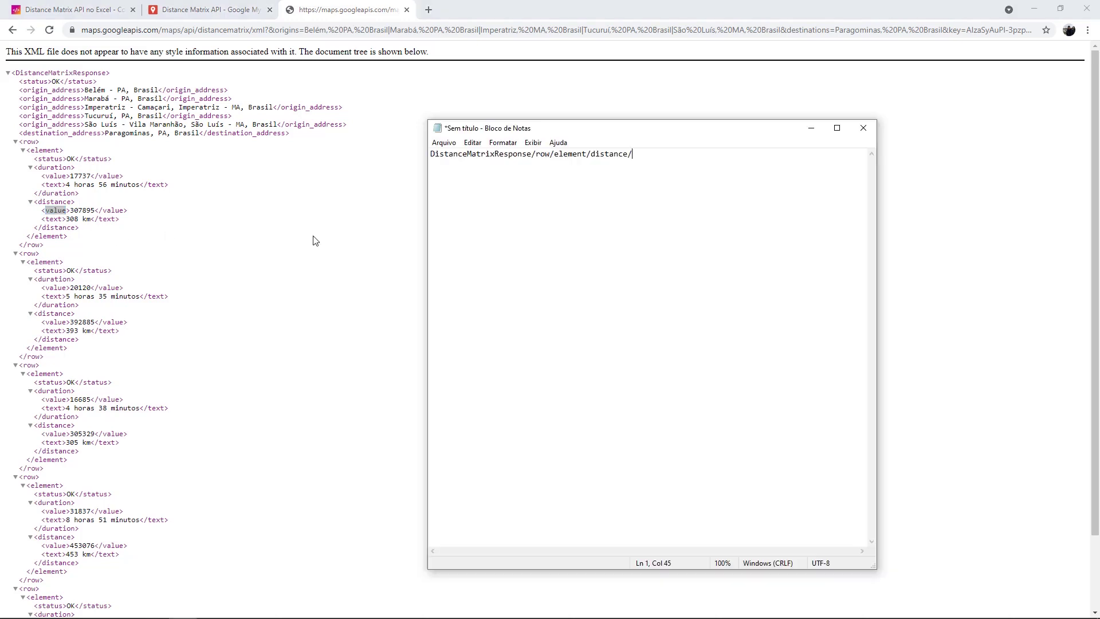
pyautogui.hotkey('ctrl', 'v')
# Select the full path line in Notepad and return to Excel
pyautogui.moveTo(656, 153); pyautogui.dragTo(410, 152)
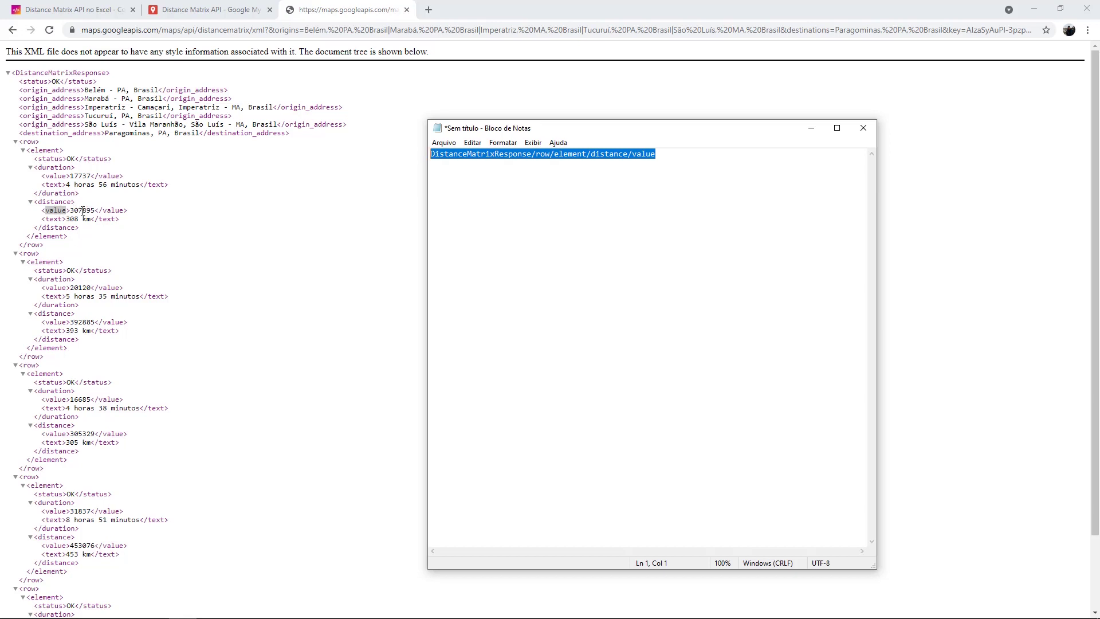
pyautogui.moveTo(656, 153); pyautogui.dragTo(410, 155)
pyautogui.hotkey('ctrl', 'c')
pyautogui.hotkey('alt', 'Tab')
pyautogui.press('Tab')
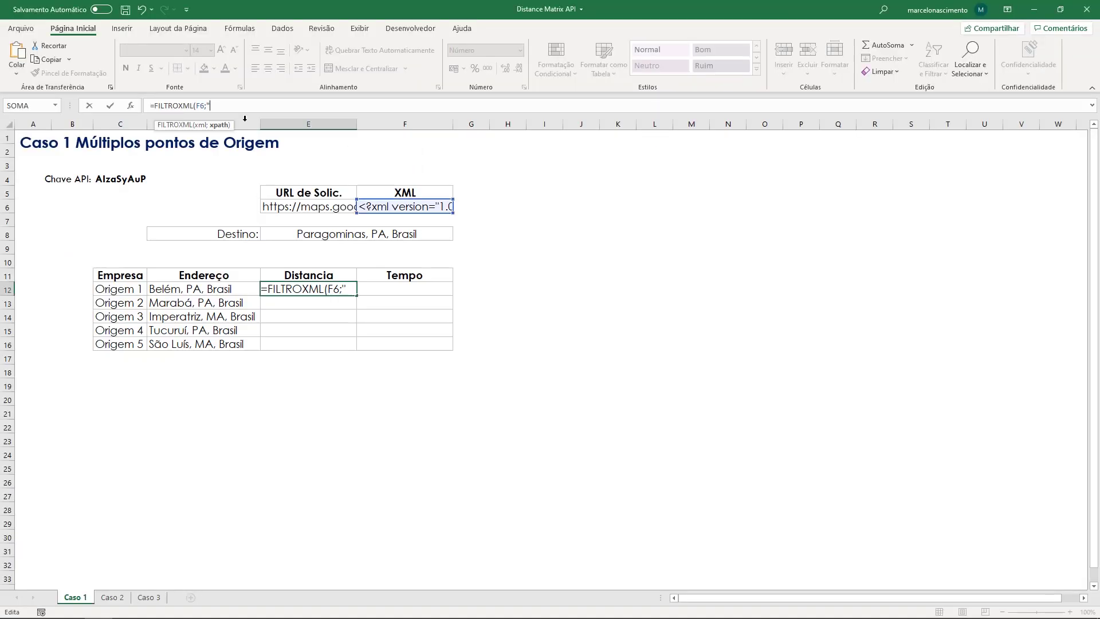
# Finish E12 as =FILTROXML(F6;"DistanceMatrixResponse/row/element/distance/value") and reselect it
pyautogui.hotkey('ctrl', 'v')
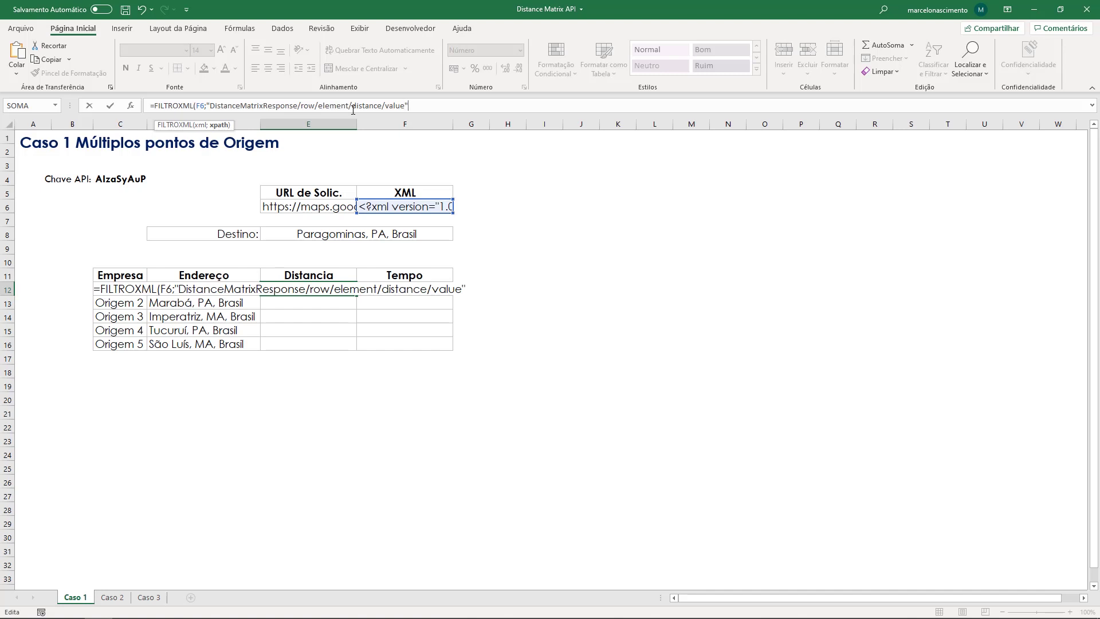
pyautogui.write(')')
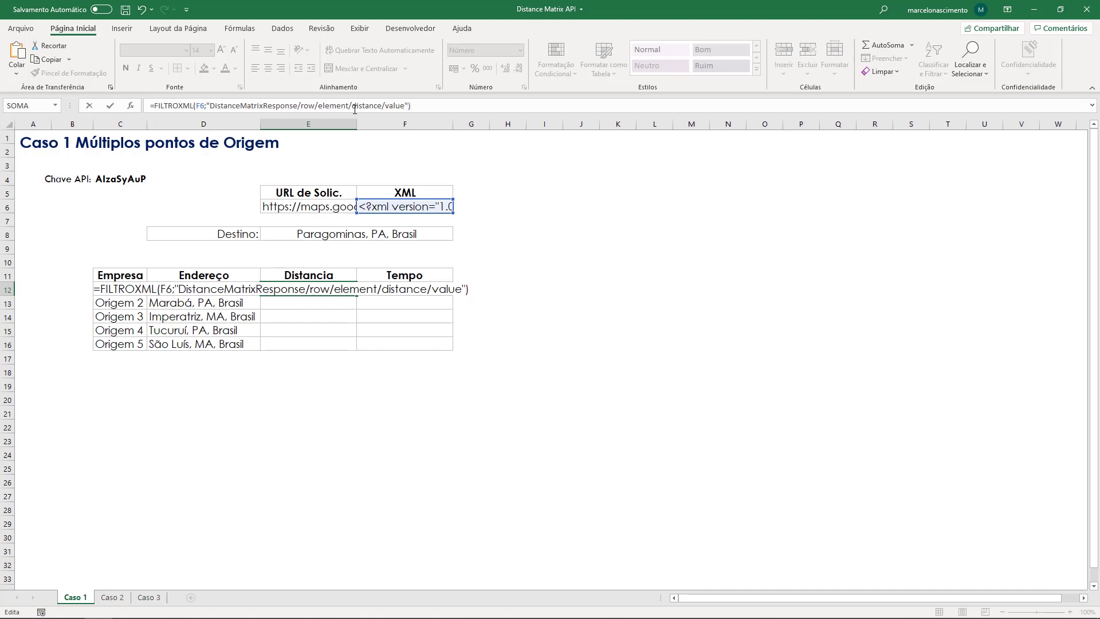
pyautogui.press('Return')
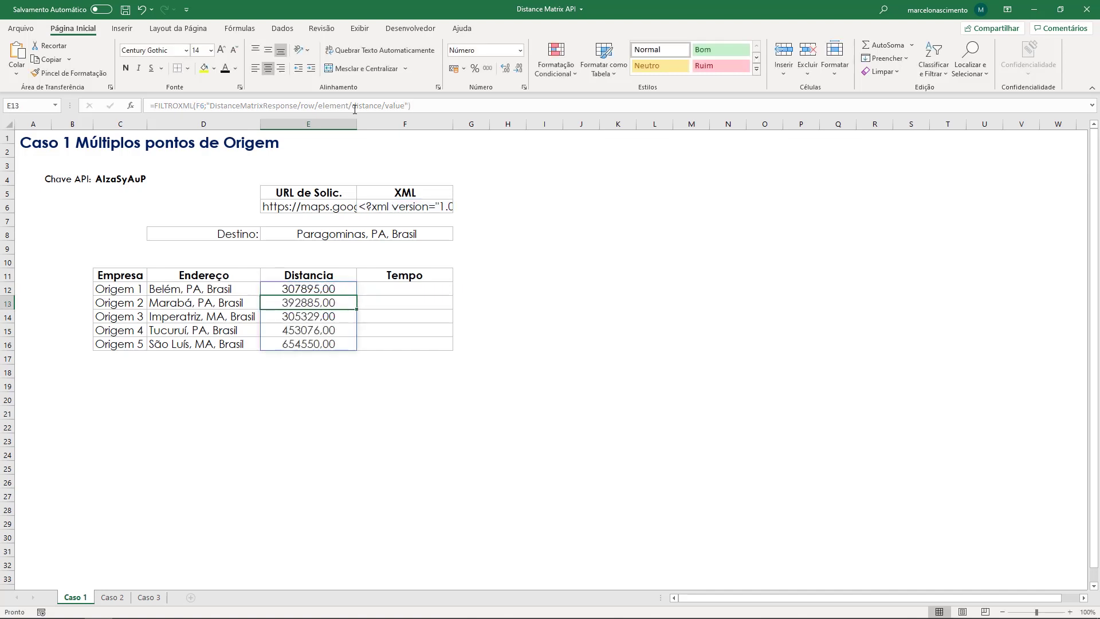
pyautogui.click(325, 289)
# Append /1000 to the E12 distance formula and compare the kilometre results with the XML response
pyautogui.click(419, 106)
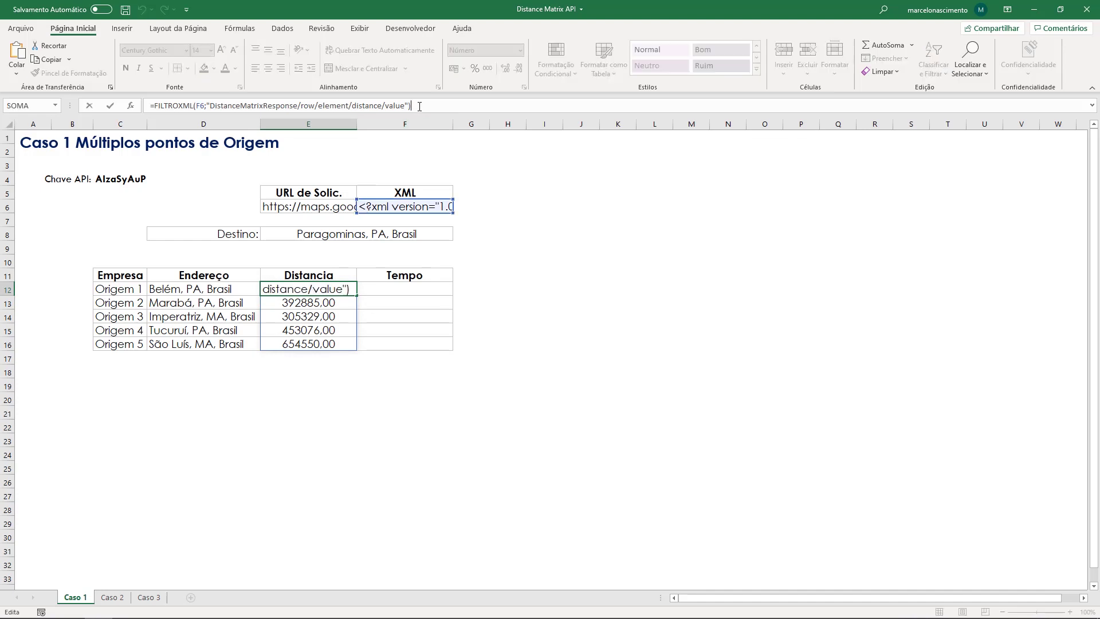
pyautogui.write('/')
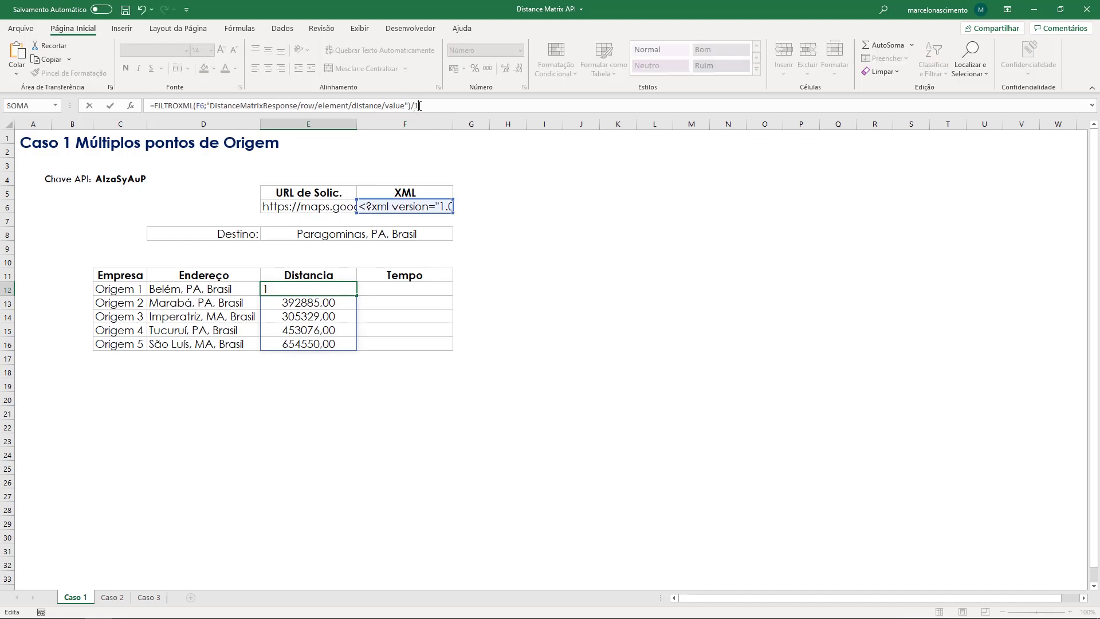
pyautogui.write('1000')
pyautogui.press('Return')
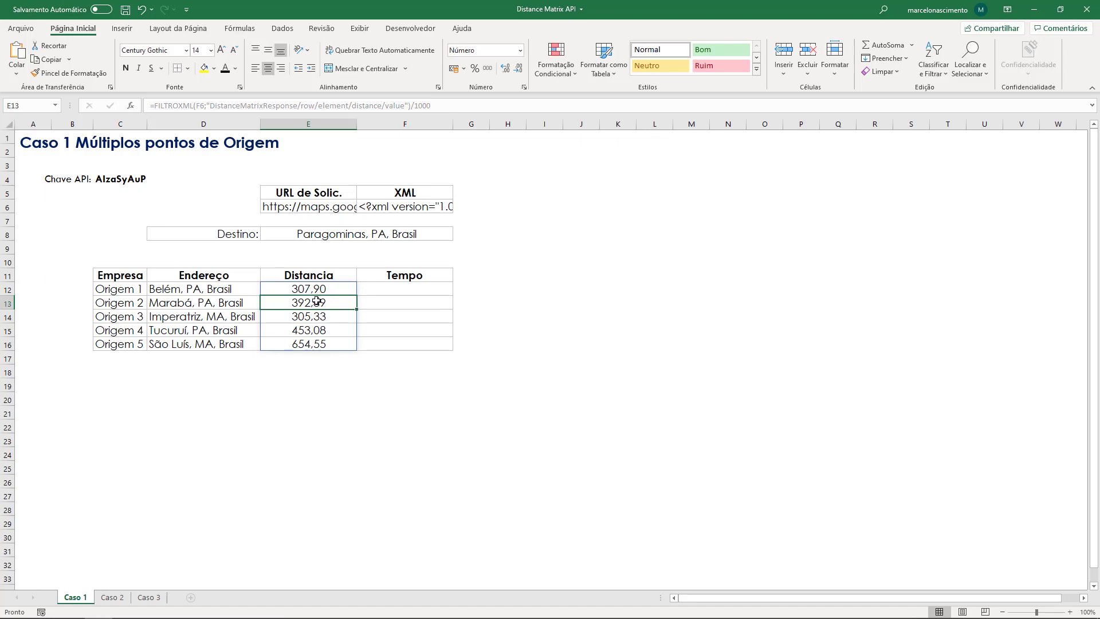
pyautogui.hotkey('alt', 'Tab')
pyautogui.hotkey('alt', 'Tab')
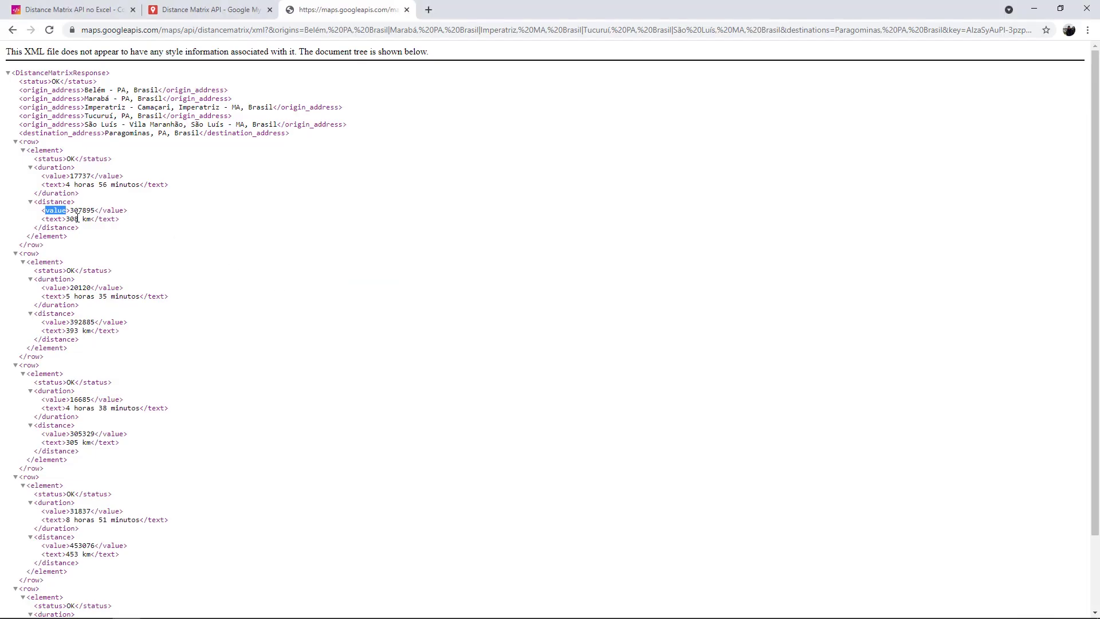
pyautogui.hotkey('alt', 'Tab')
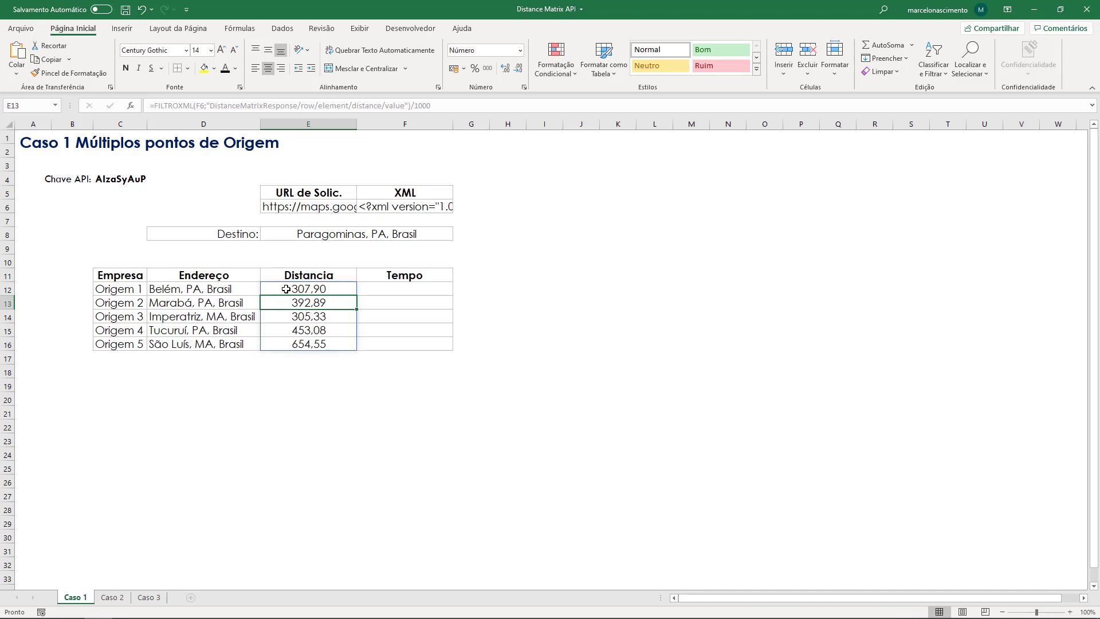
# Recheck the Distancia results in E12:E16, from 307.90 to 654.55 km
pyautogui.click(325, 291)
pyautogui.press('Down')
pyautogui.press('Down')
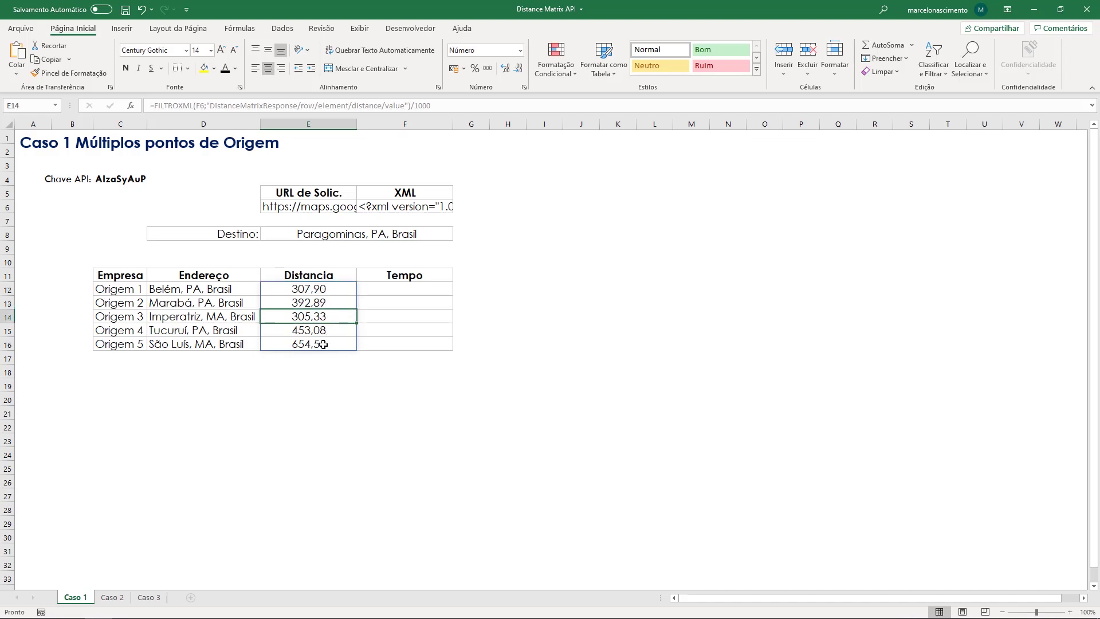
pyautogui.press('Down')
pyautogui.press('Down')
pyautogui.click(324, 289)
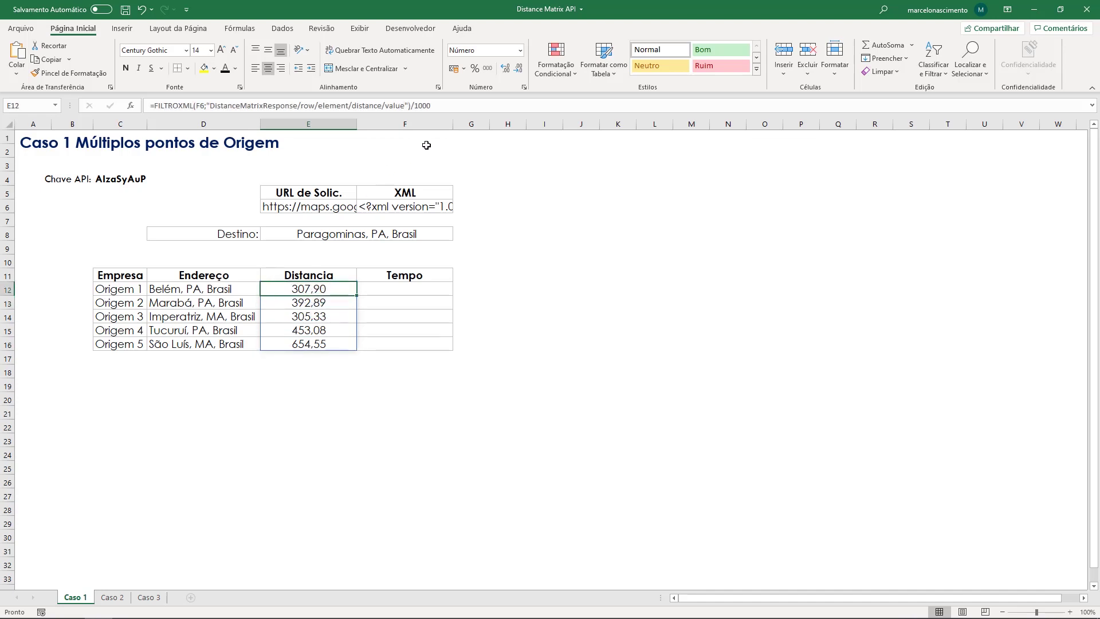
pyautogui.click(458, 108)
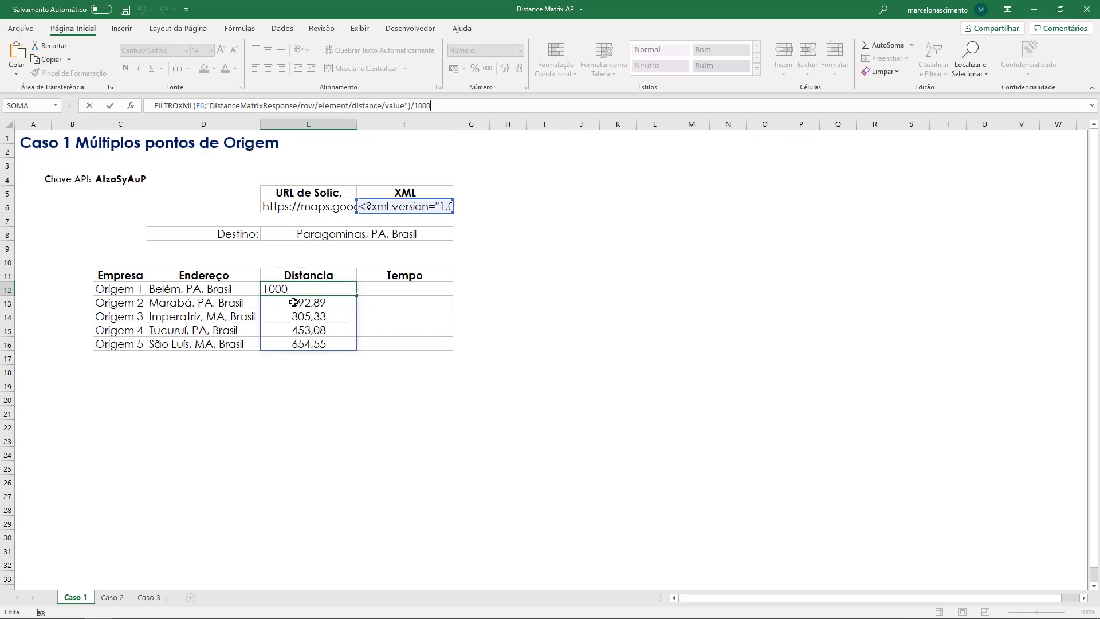
pyautogui.hotkey('ctrl', 'Return')
pyautogui.click(408, 289)
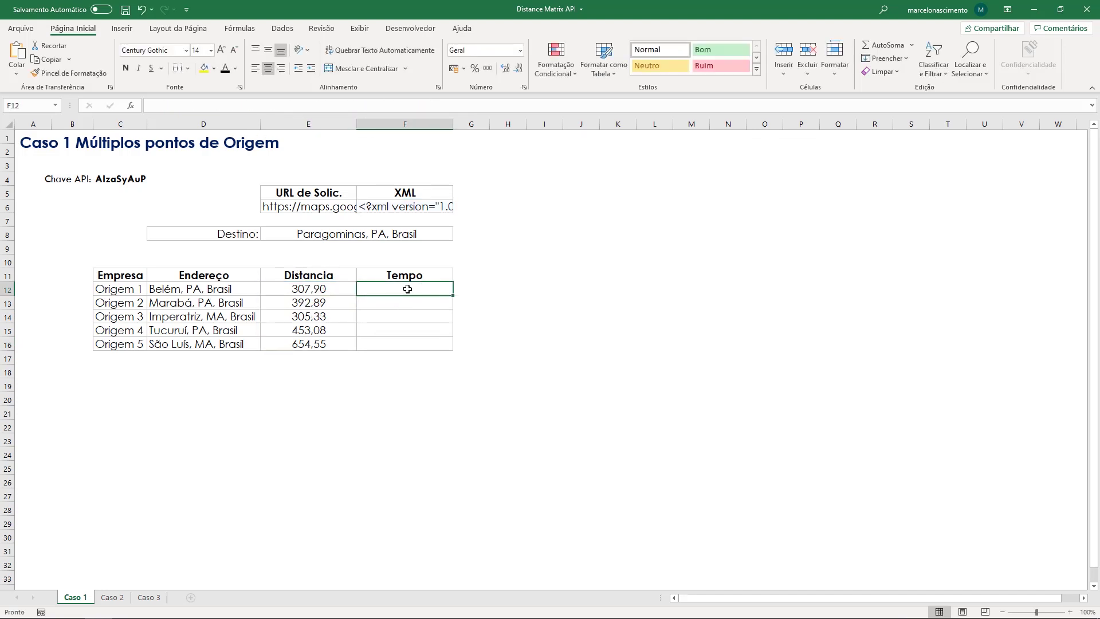
# Recommit the E12 distance formula and paste a copy of it into F12
pyautogui.click(327, 289)
pyautogui.hotkey('ctrl', 'shift', 'Down')
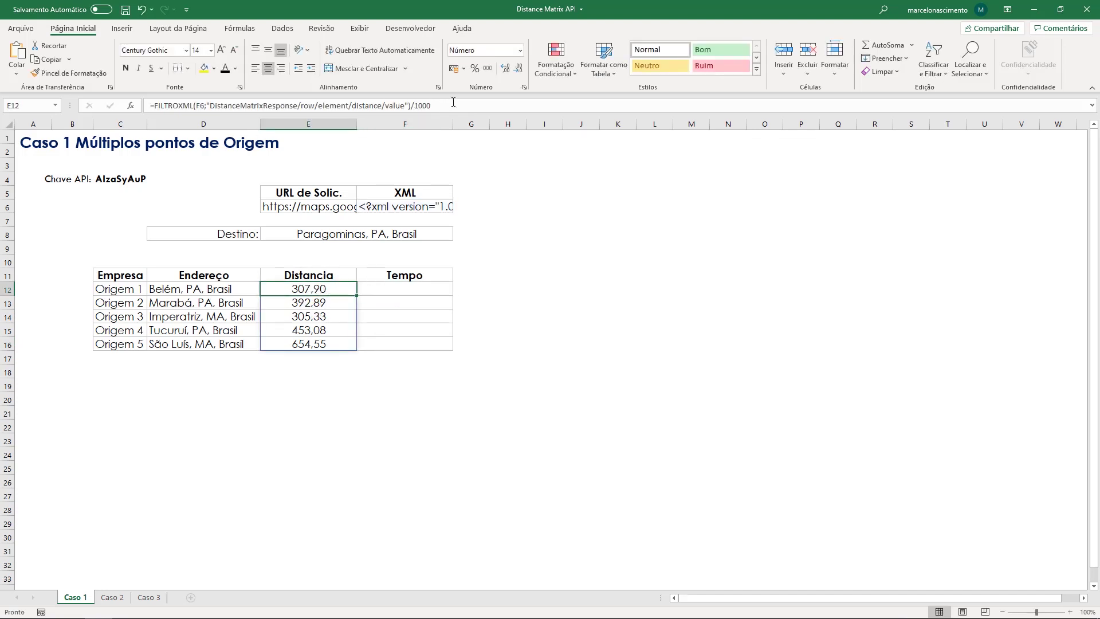
pyautogui.press('F2')
pyautogui.hotkey('ctrl', 'Return')
pyautogui.click(402, 289)
pyautogui.click(296, 105)
pyautogui.write('=FILTROXML(F6;"DistanceMatrixResponse/row/element/distance/value")/1000')
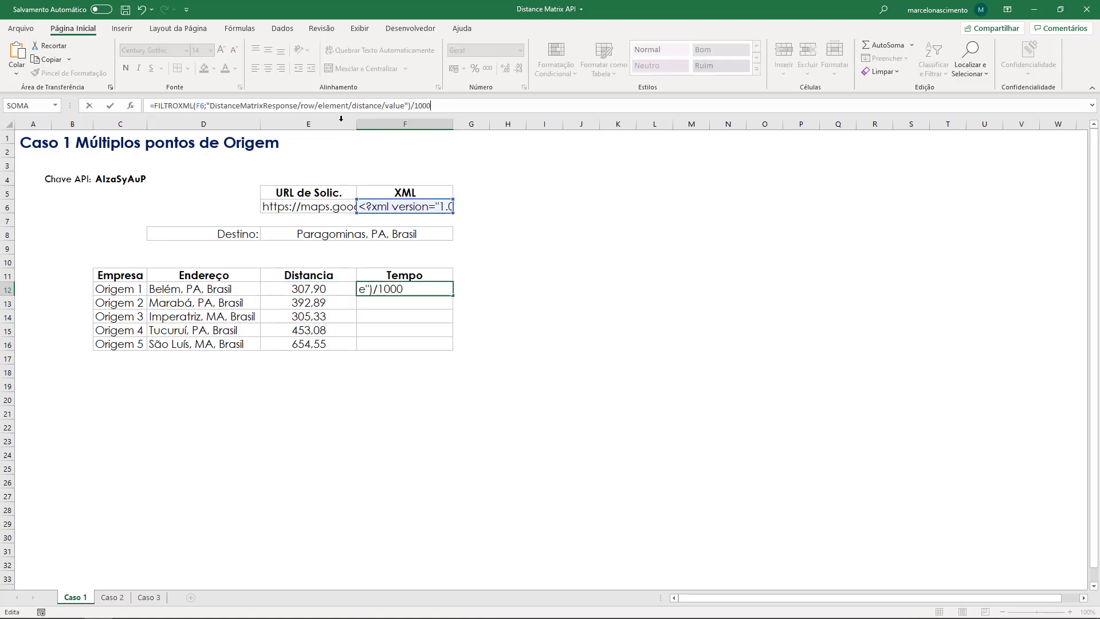
# Change the F12 path from distance/value to duration/text and drop /1000, so travel times fill F12:F16
pyautogui.doubleClick(373, 106)
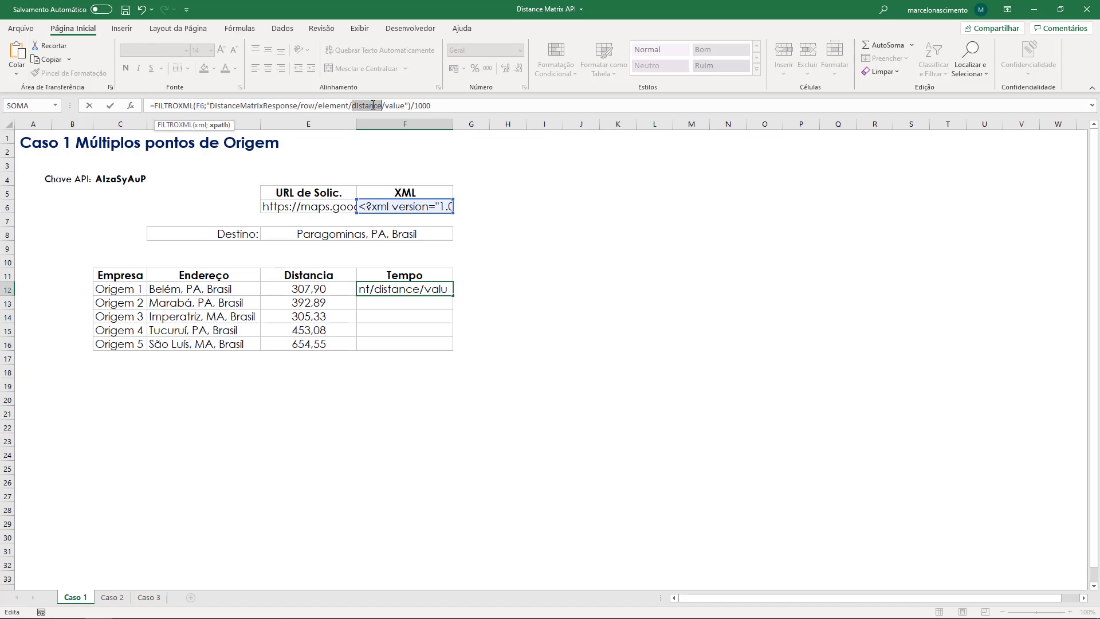
pyautogui.hotkey('alt', 'Tab')
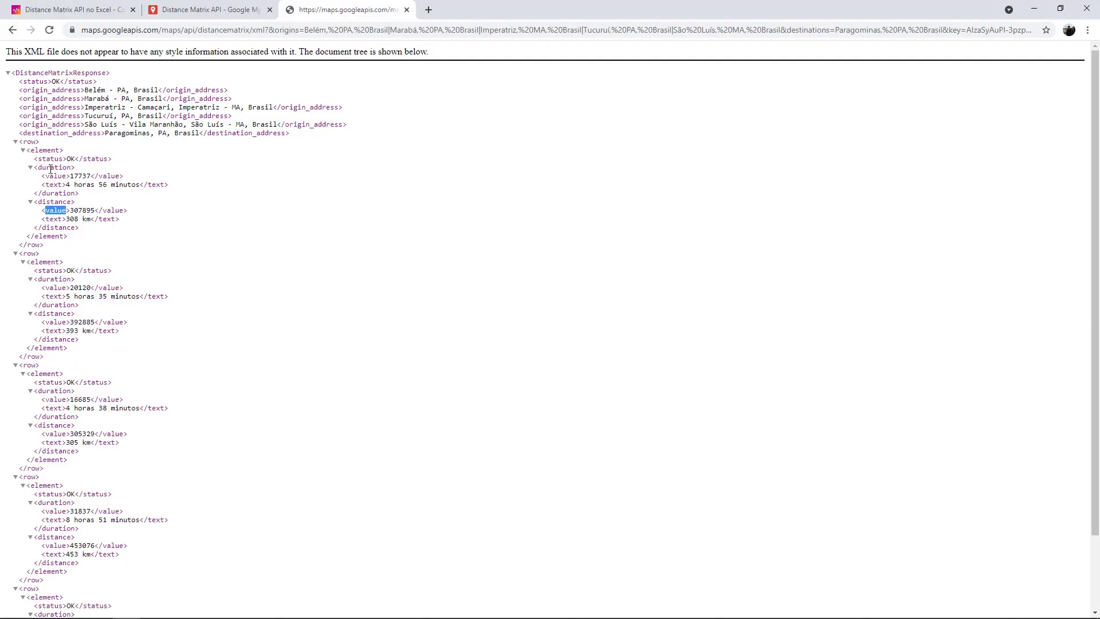
pyautogui.doubleClick(50, 168)
pyautogui.hotkey('ctrl', 'c')
pyautogui.hotkey('alt', 'Tab')
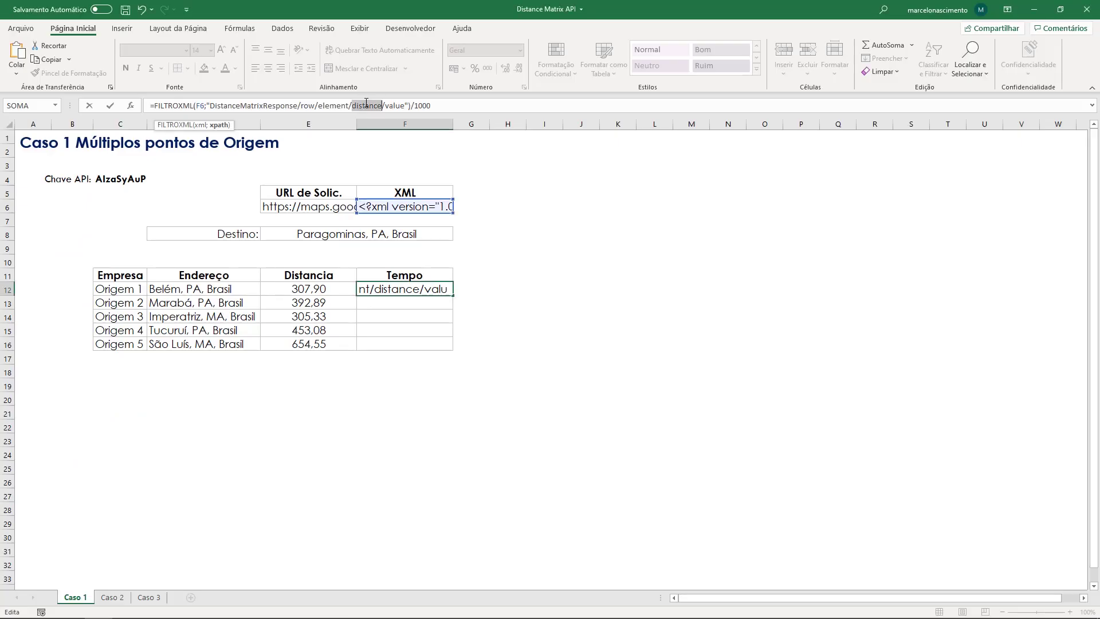
pyautogui.hotkey('ctrl', 'v')
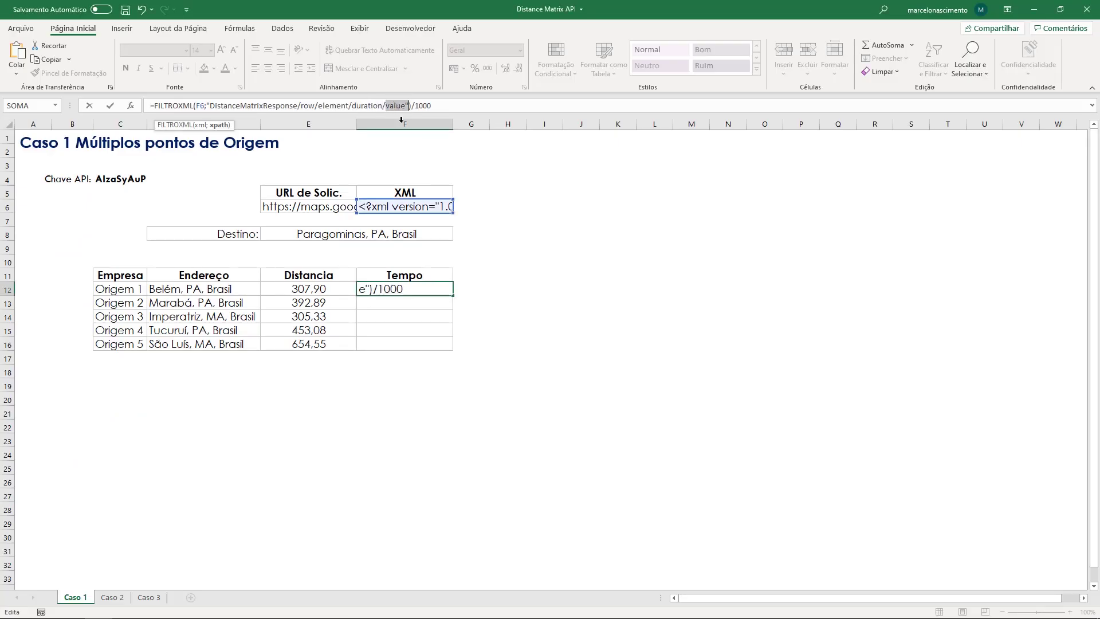
pyautogui.hotkey('alt', 'Tab')
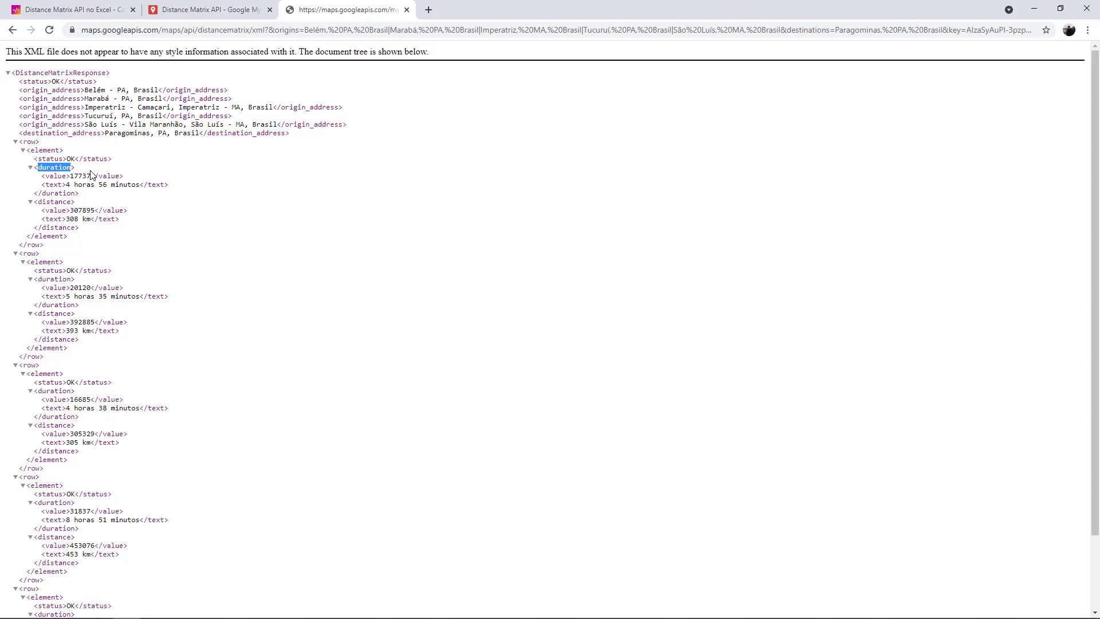
pyautogui.doubleClick(58, 186)
pyautogui.hotkey('ctrl', 'c')
pyautogui.hotkey('alt', 'Tab')
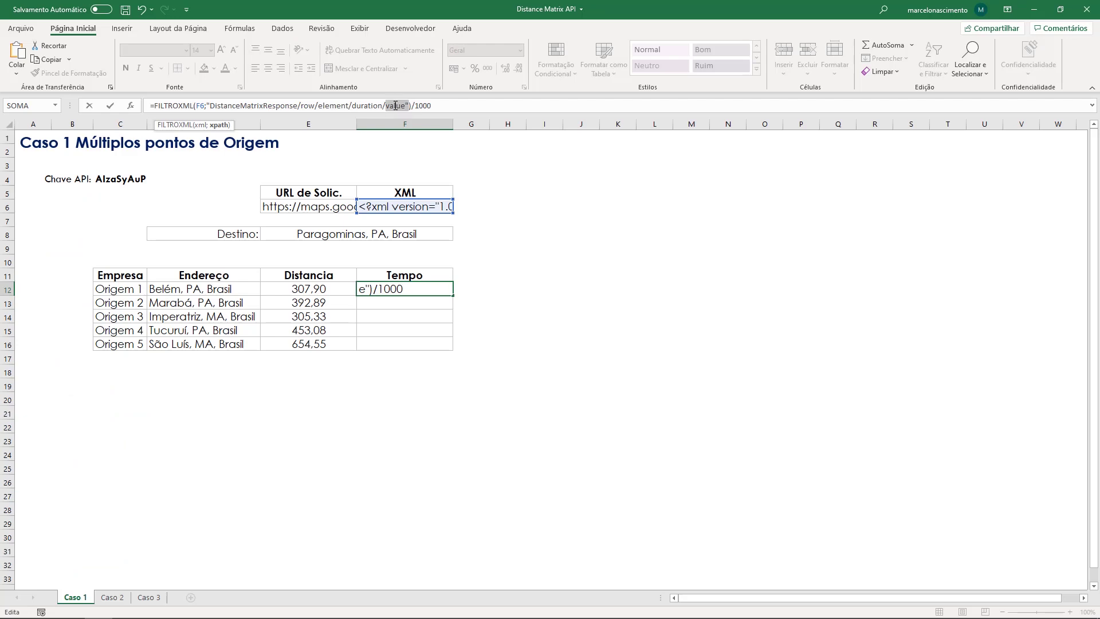
pyautogui.hotkey('ctrl', 'v')
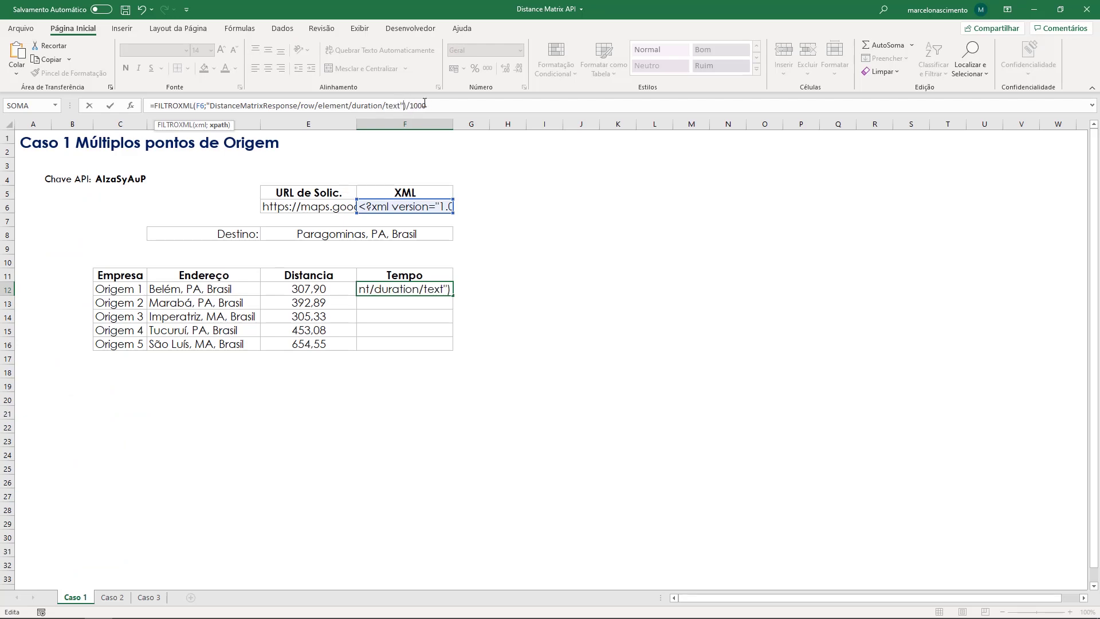
pyautogui.moveTo(426, 105); pyautogui.dragTo(407, 105)
pyautogui.press('Delete')
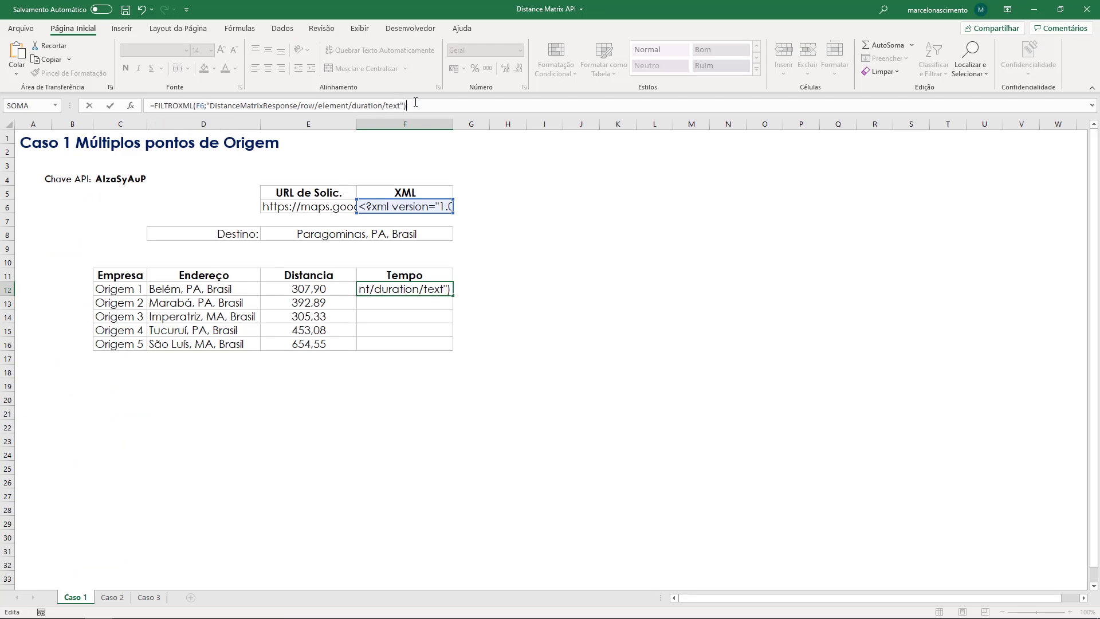
pyautogui.press('Return')
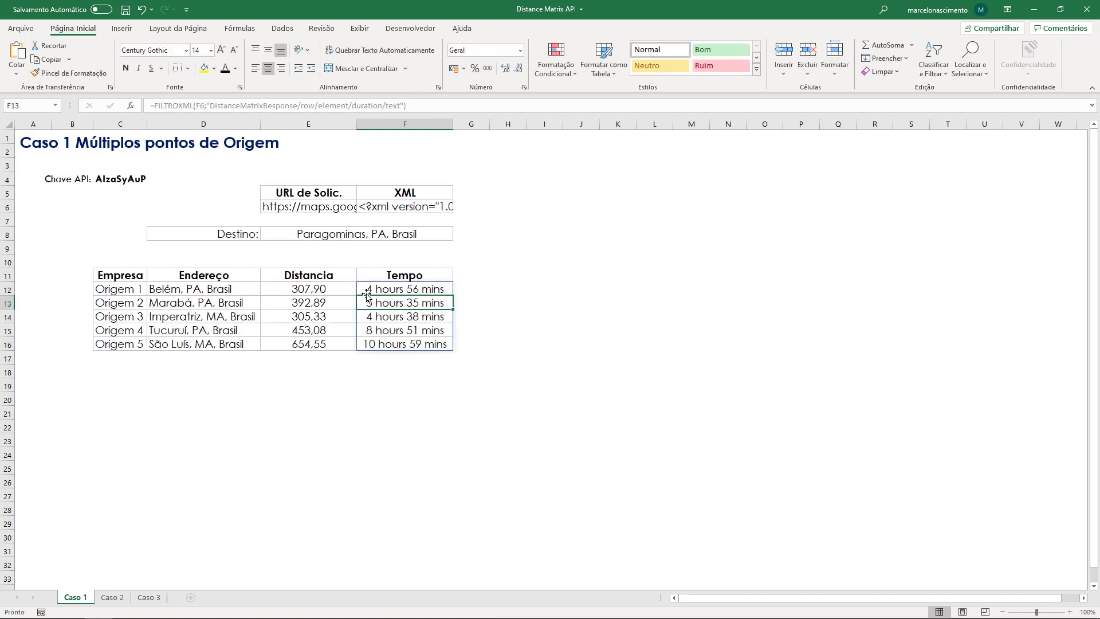
# Review the Belém address, distance formula and travel time formula in the Caso 1 table
pyautogui.click(159, 288)
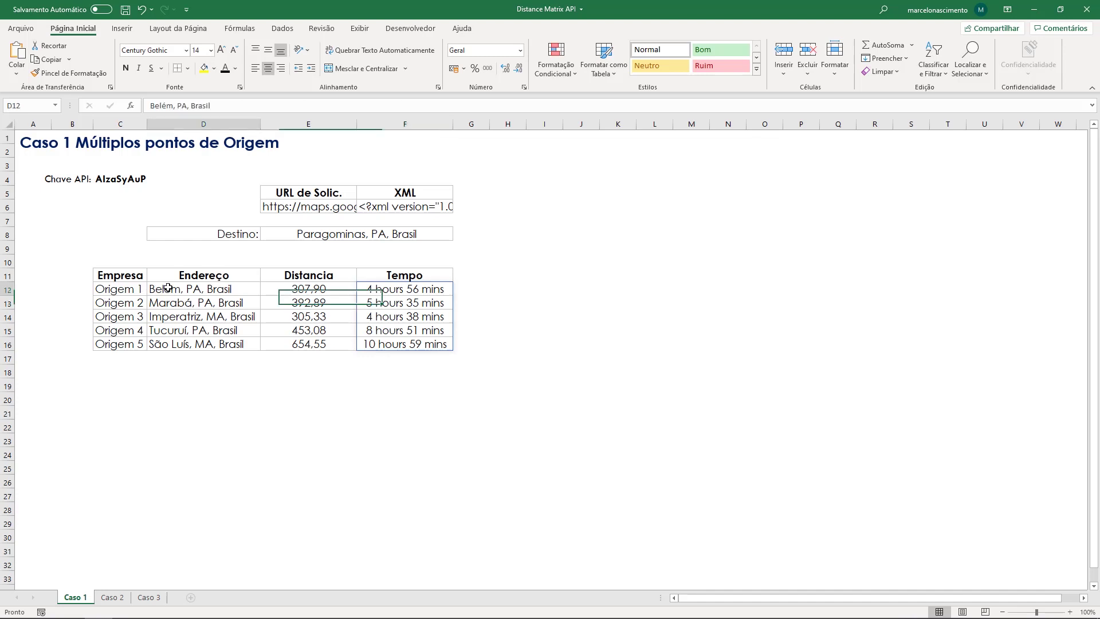
pyautogui.click(319, 233)
pyautogui.click(315, 288)
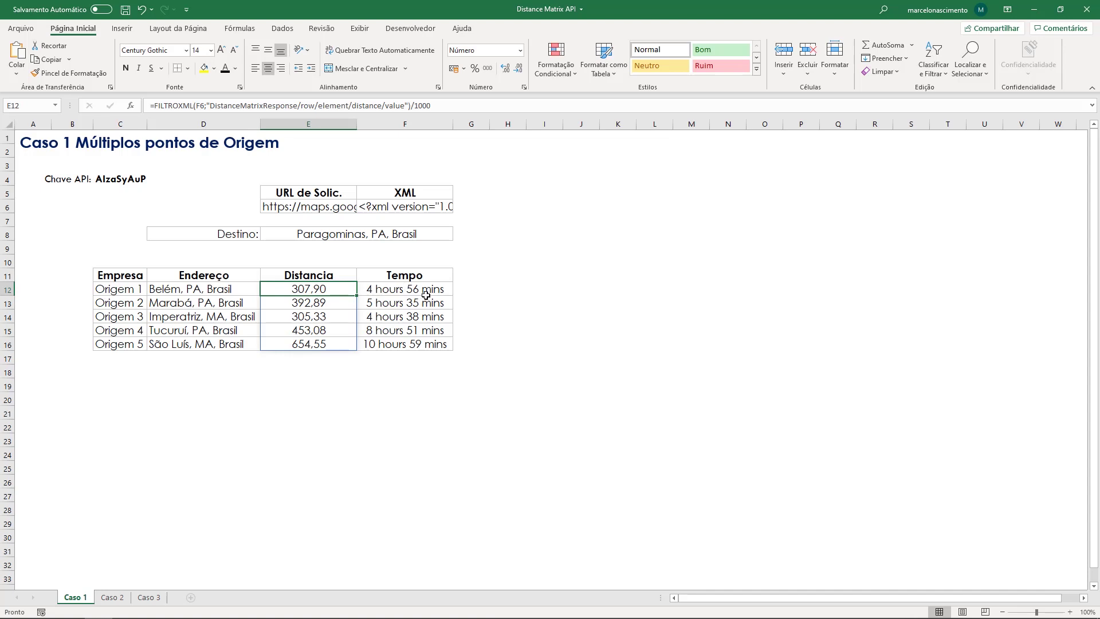
pyautogui.click(289, 307)
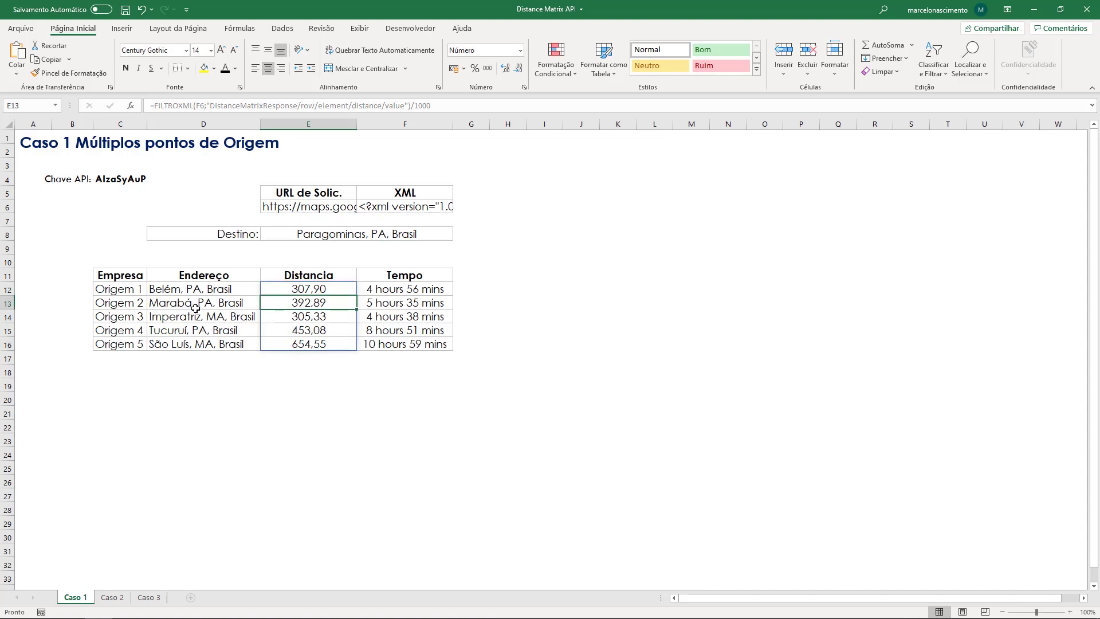
pyautogui.click(391, 304)
pyautogui.click(371, 356)
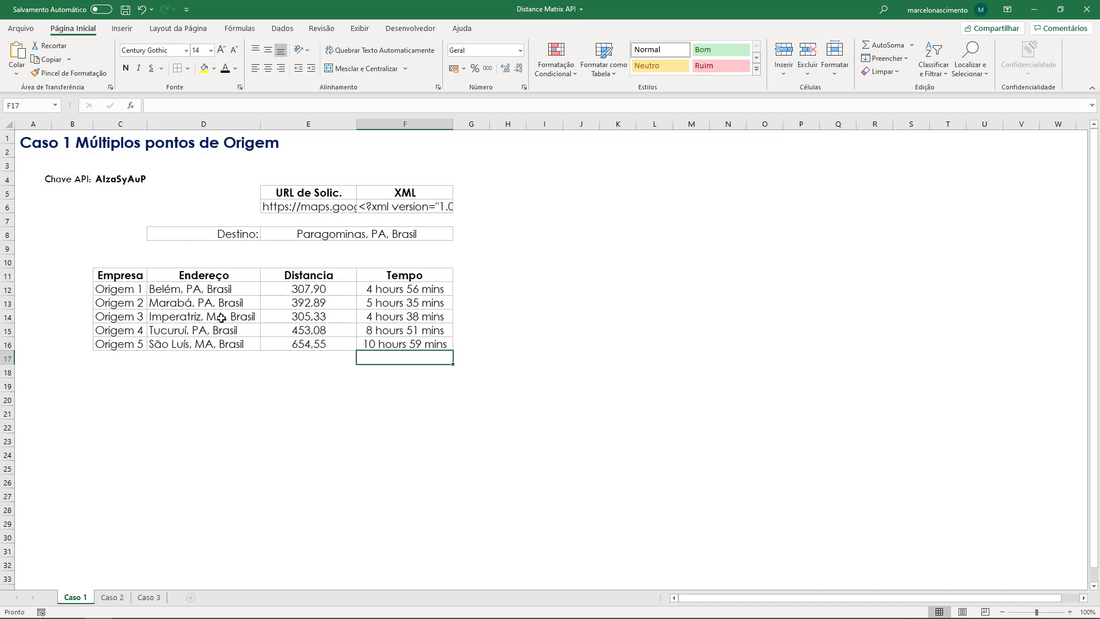
# Make the Origem 3 row C14:F14 green and bold, then return to the browser
pyautogui.moveTo(131, 318); pyautogui.dragTo(388, 319)
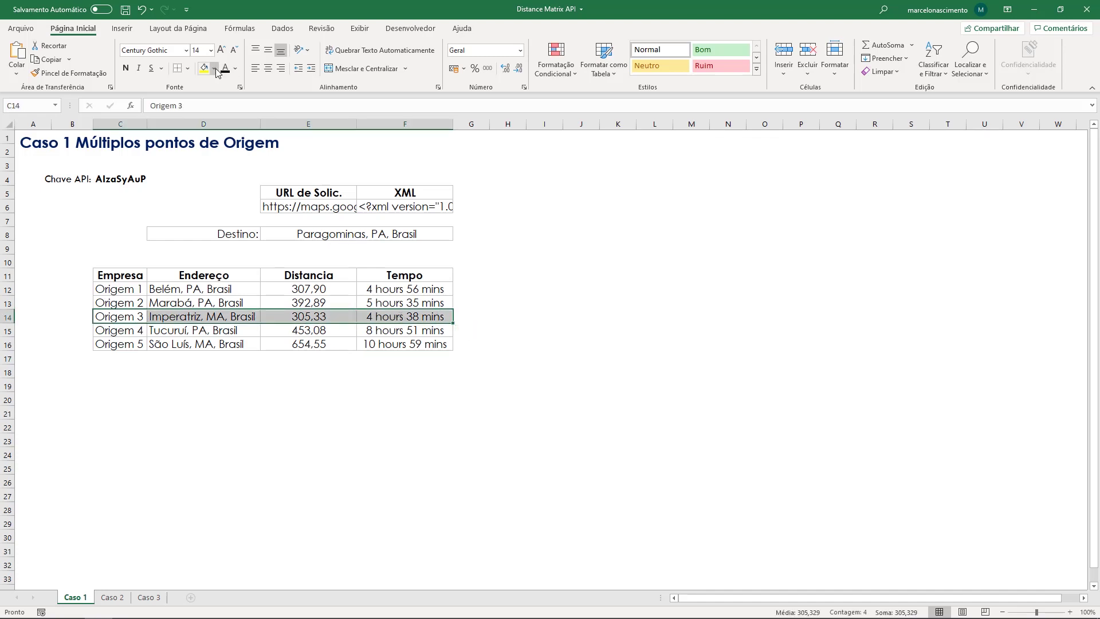
pyautogui.click(235, 68)
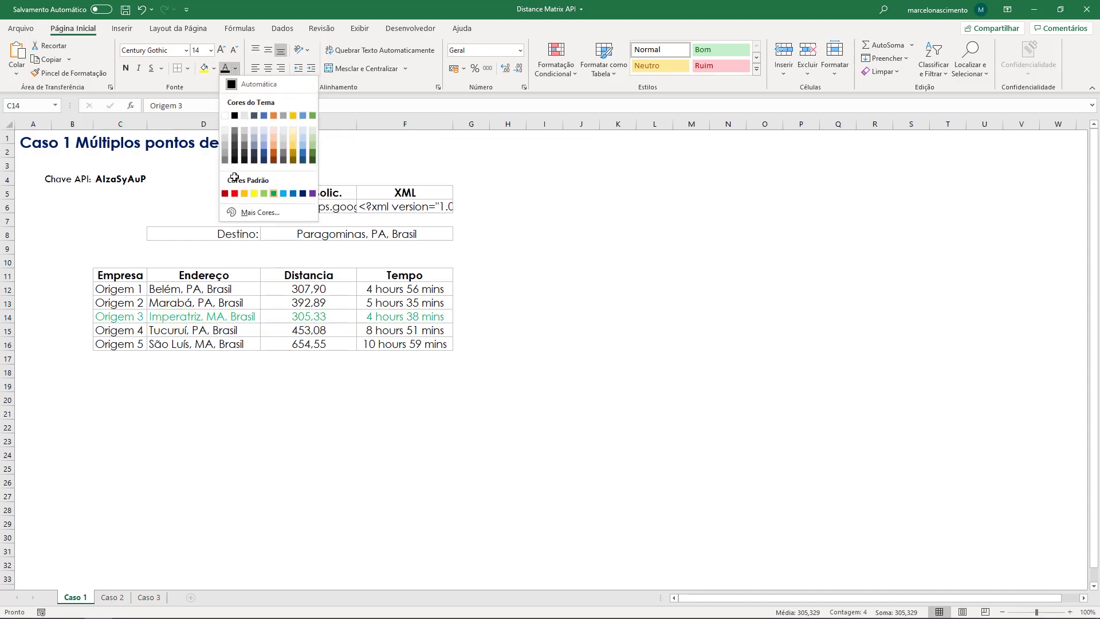
pyautogui.click(274, 193)
pyautogui.click(126, 68)
pyautogui.click(494, 300)
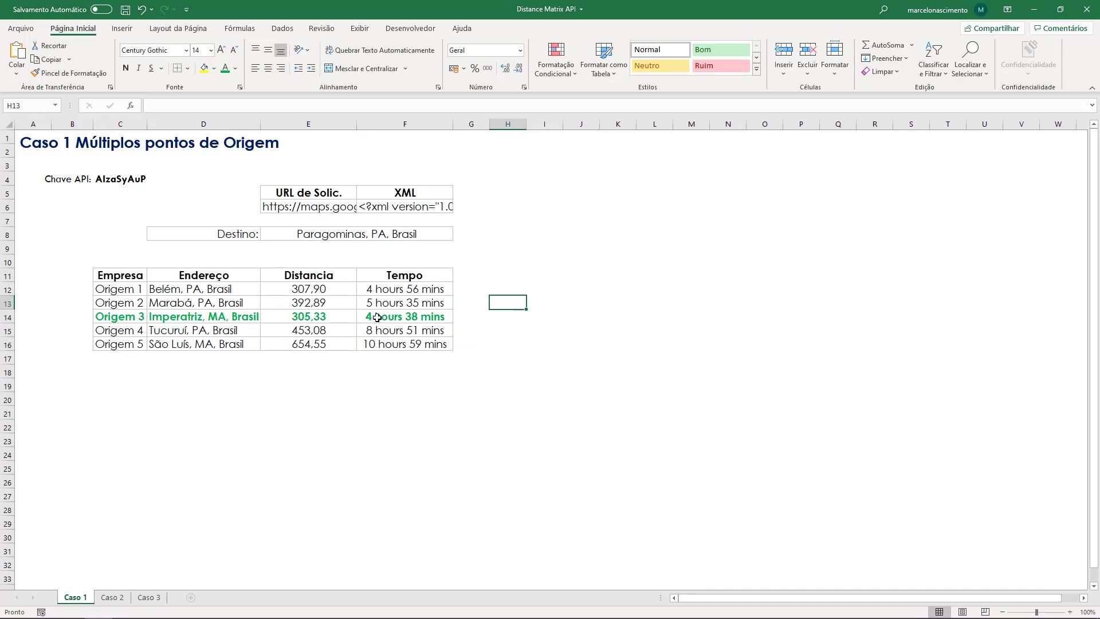
pyautogui.hotkey('alt', 'Tab')
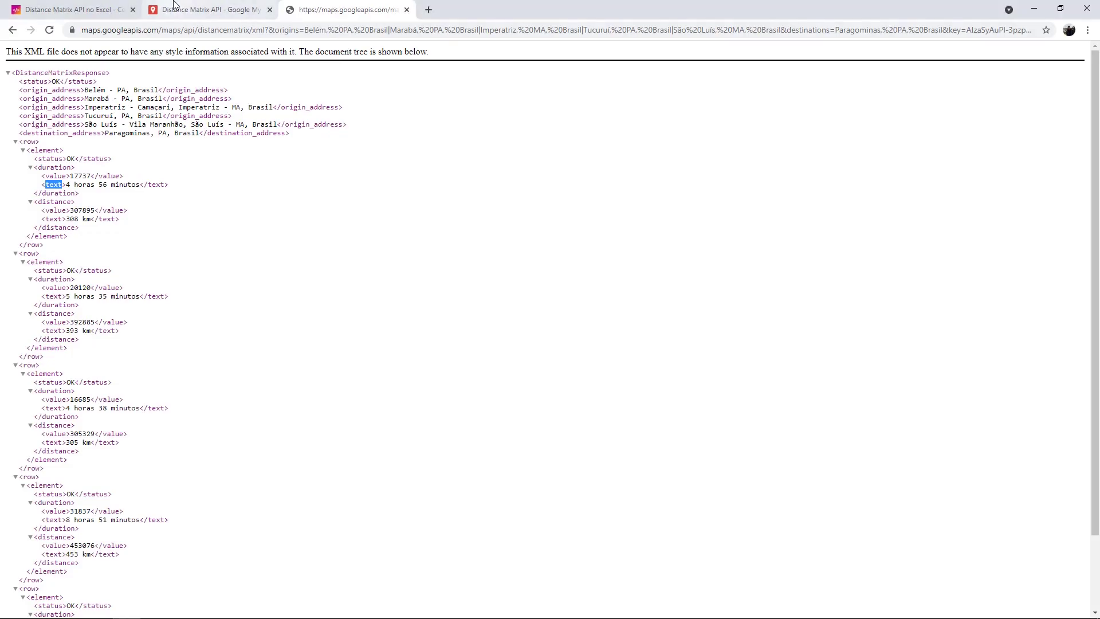
# Bring up the Distance Matrix API map and zoom out so Origem 1–5 and Destino are all visible
pyautogui.click(175, 7)
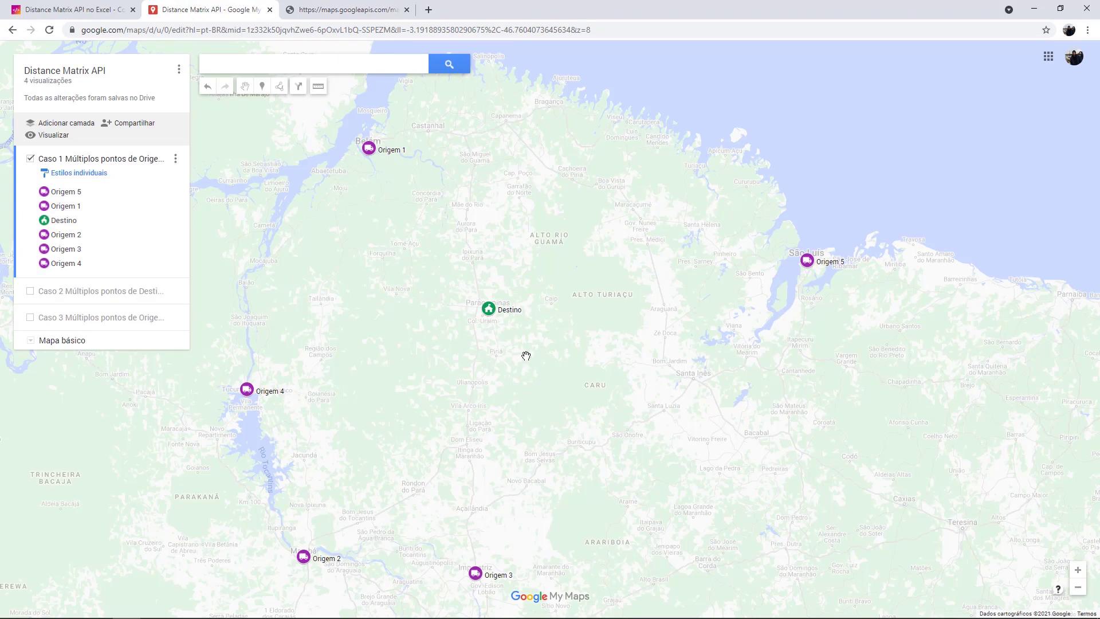
pyautogui.scroll(-1, 526, 356)
pyautogui.moveTo(491, 267); pyautogui.dragTo(468, 236)
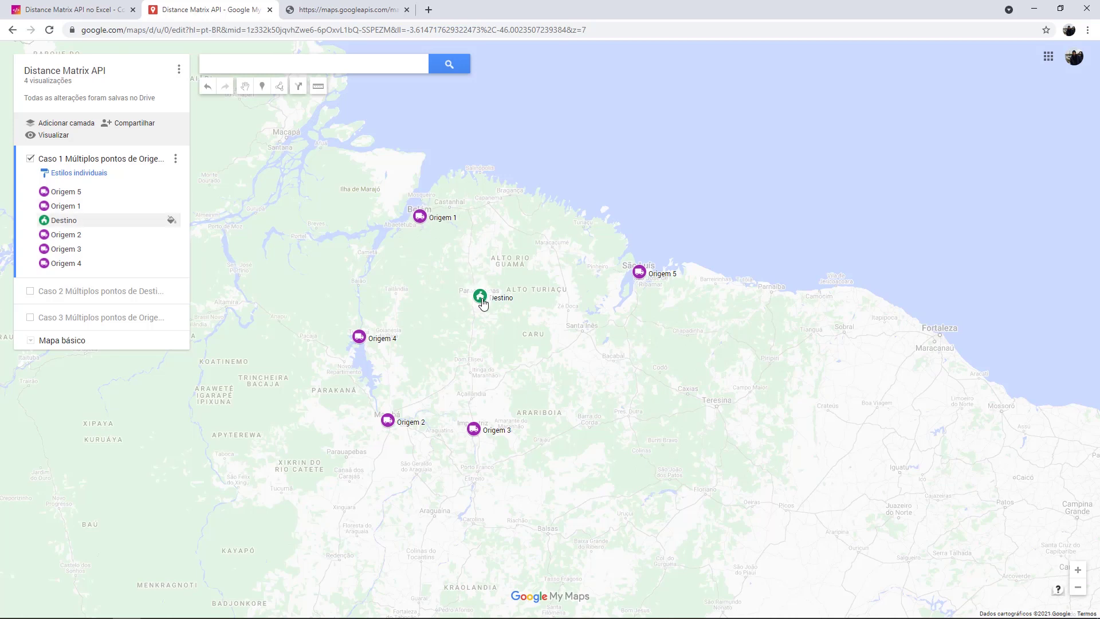
# Add a driving route from Origem 1 to Destino in its own route layer
pyautogui.click(301, 87)
pyautogui.click(422, 218)
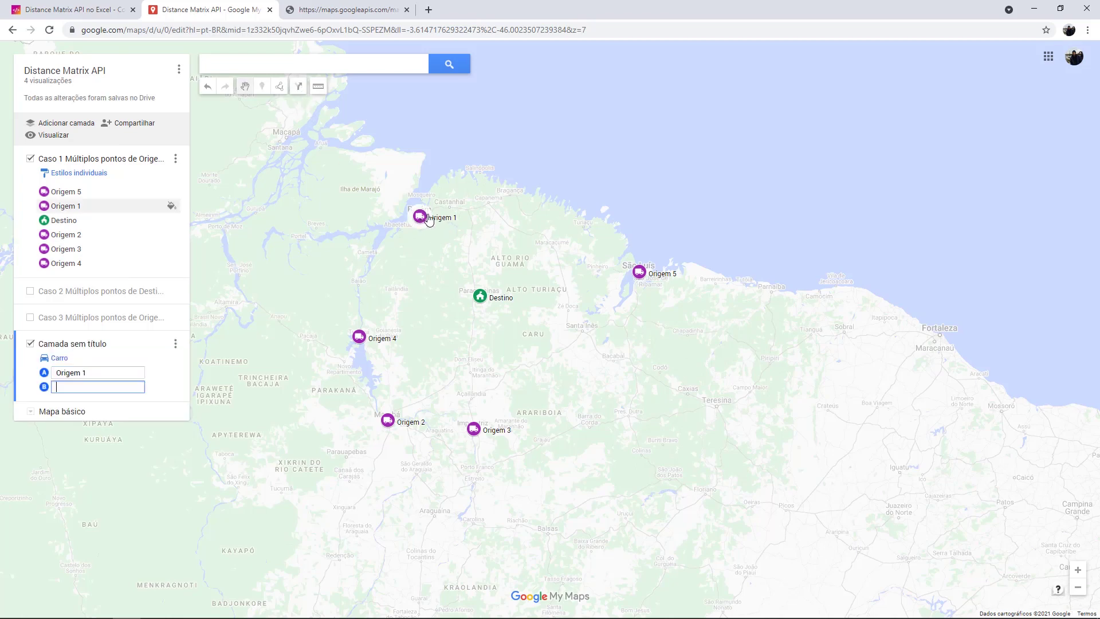
pyautogui.click(481, 297)
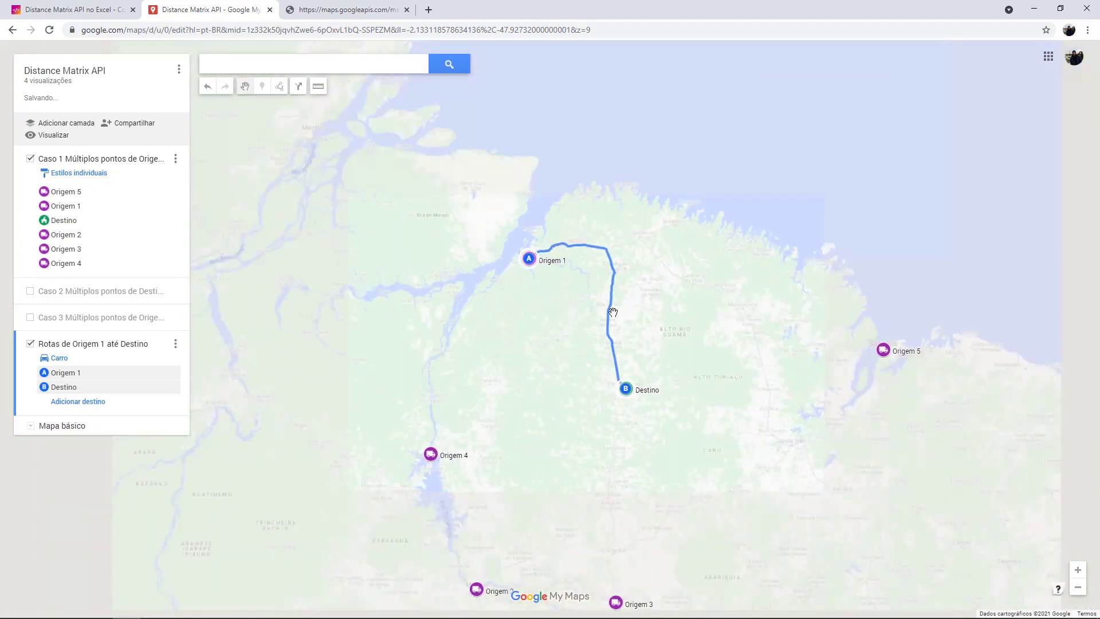
pyautogui.scroll(-2, 613, 312)
pyautogui.moveTo(658, 319); pyautogui.dragTo(474, 292)
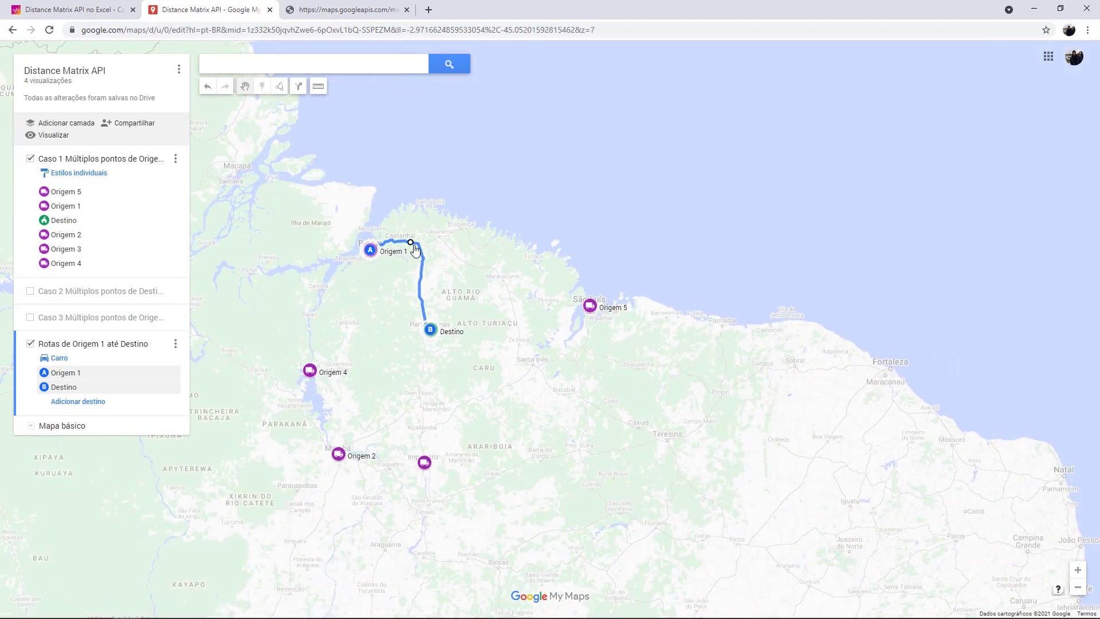
pyautogui.click(429, 265)
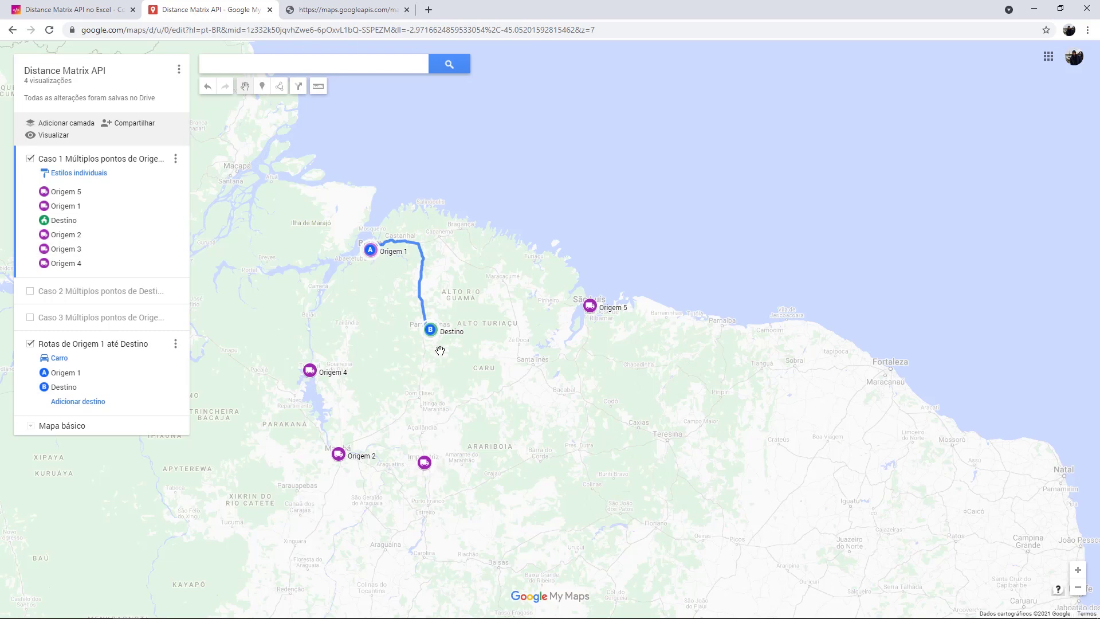
# Add a second driving route from Origem 3 to Destino
pyautogui.click(299, 87)
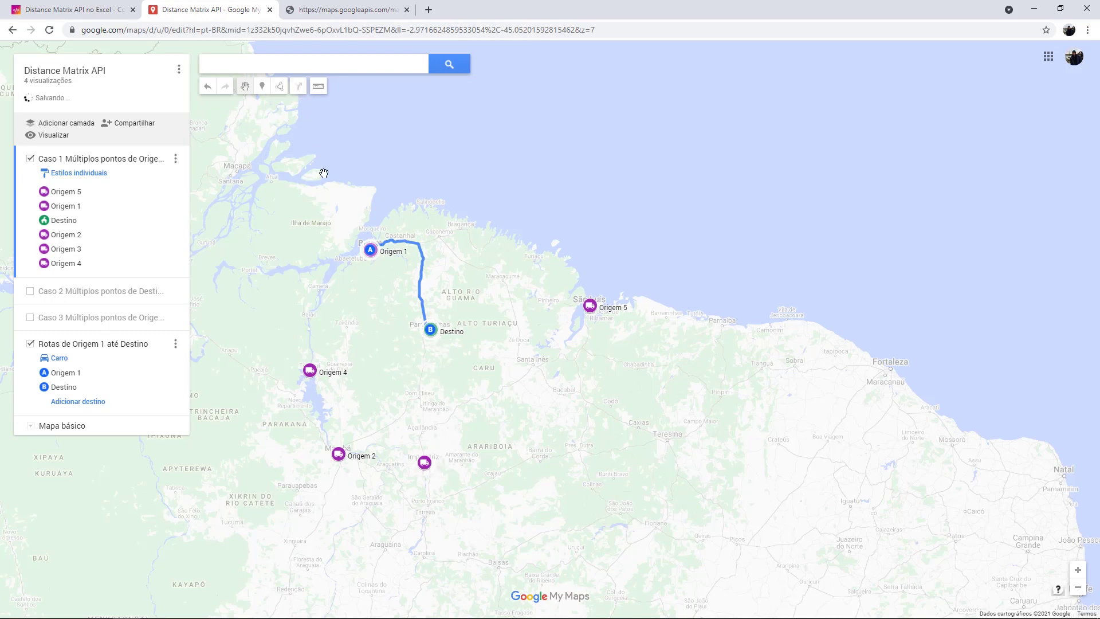
pyautogui.click(424, 463)
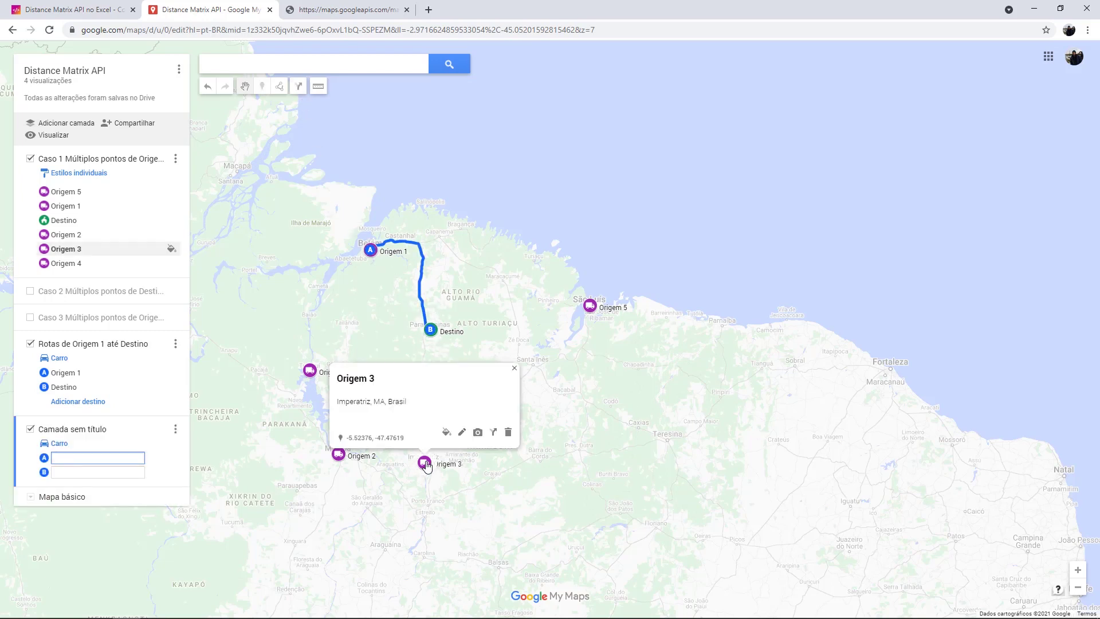
pyautogui.click(434, 337)
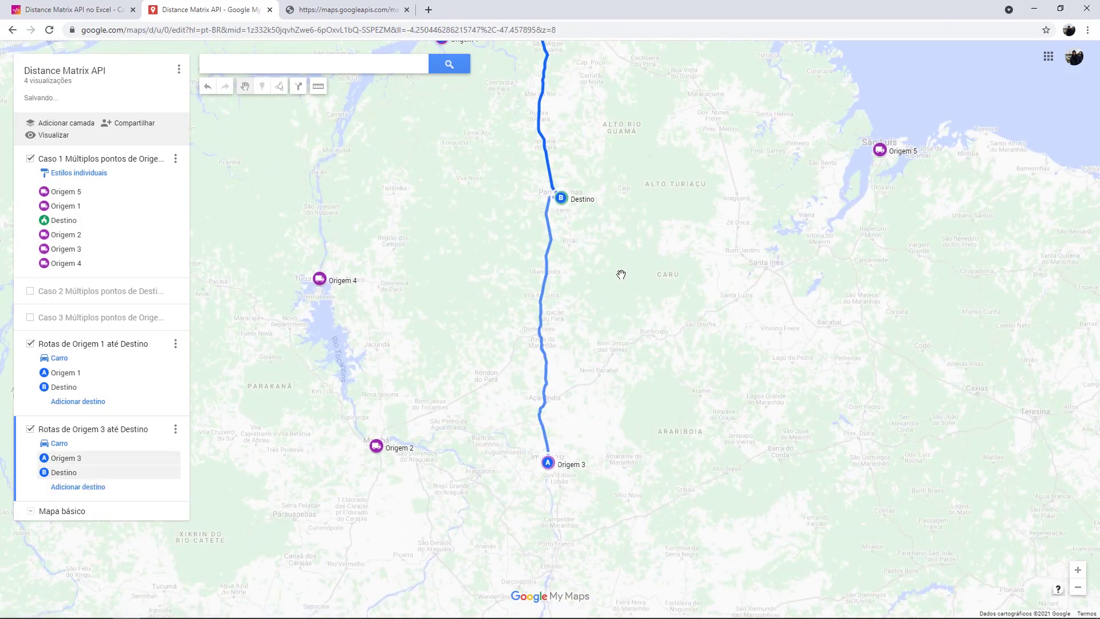
pyautogui.scroll(-2, 622, 274)
pyautogui.scroll(1, 570, 278)
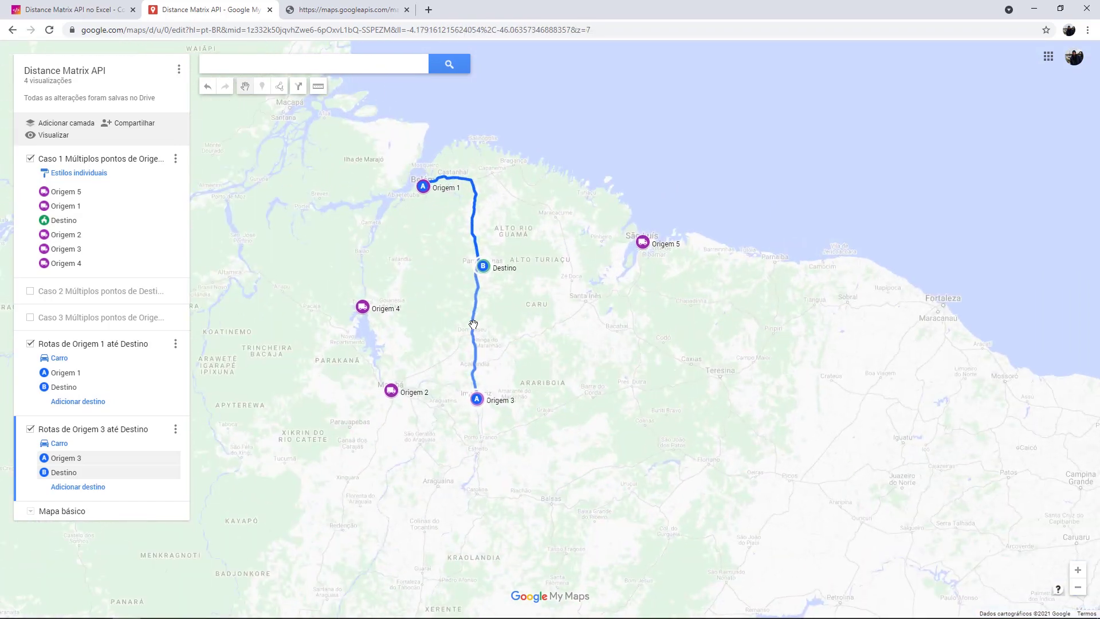
# Hide the Origem 1 route layer, leaving only the Origem 3 to Destino route visible
pyautogui.click(30, 429)
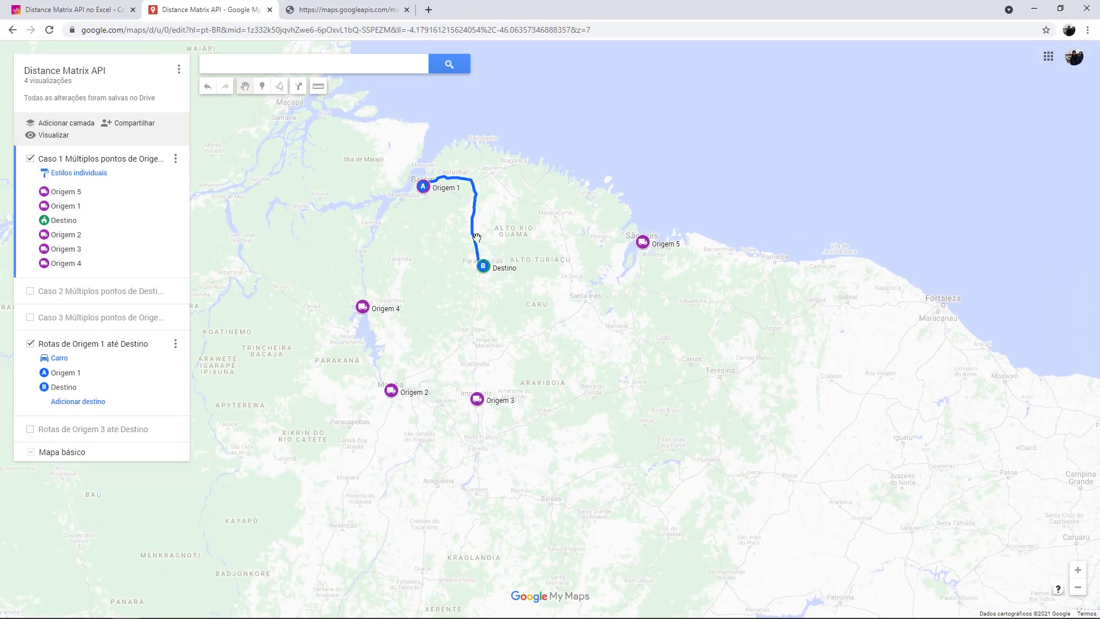
pyautogui.click(30, 430)
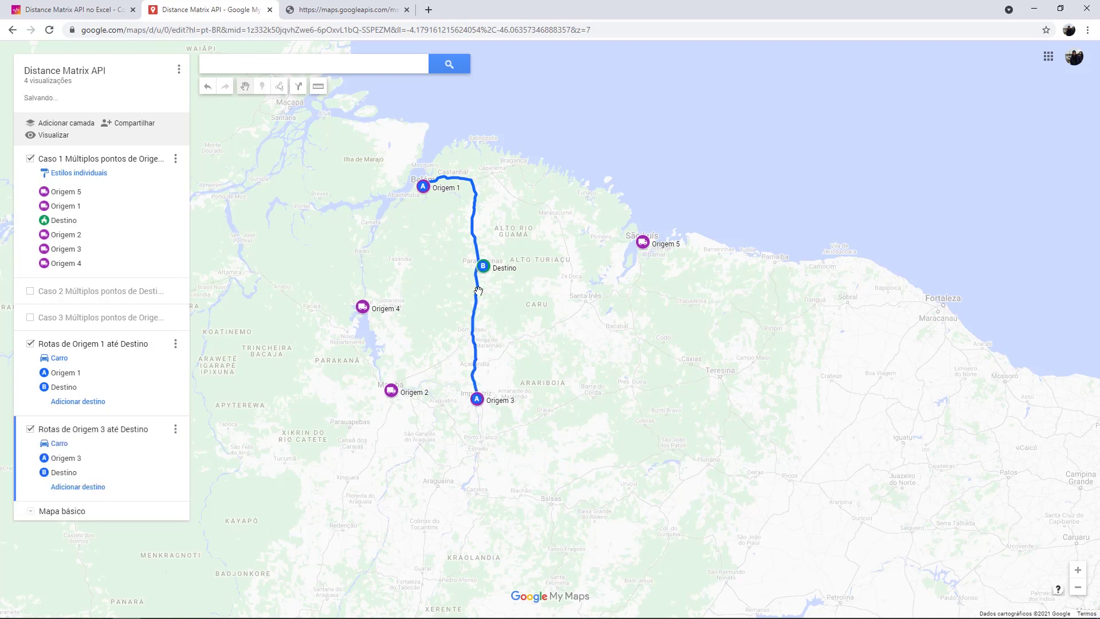
pyautogui.click(30, 343)
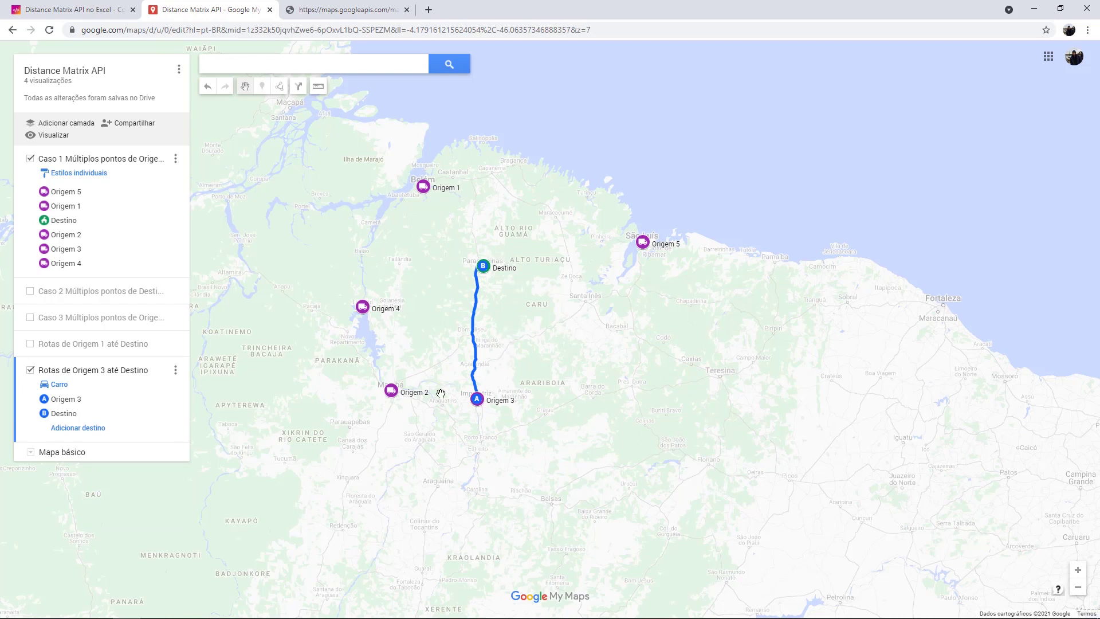
# Check the spreadsheet, then open the options for the 'Rotas de Origem 3 até Destino' layer
pyautogui.hotkey('alt', 'Tab')
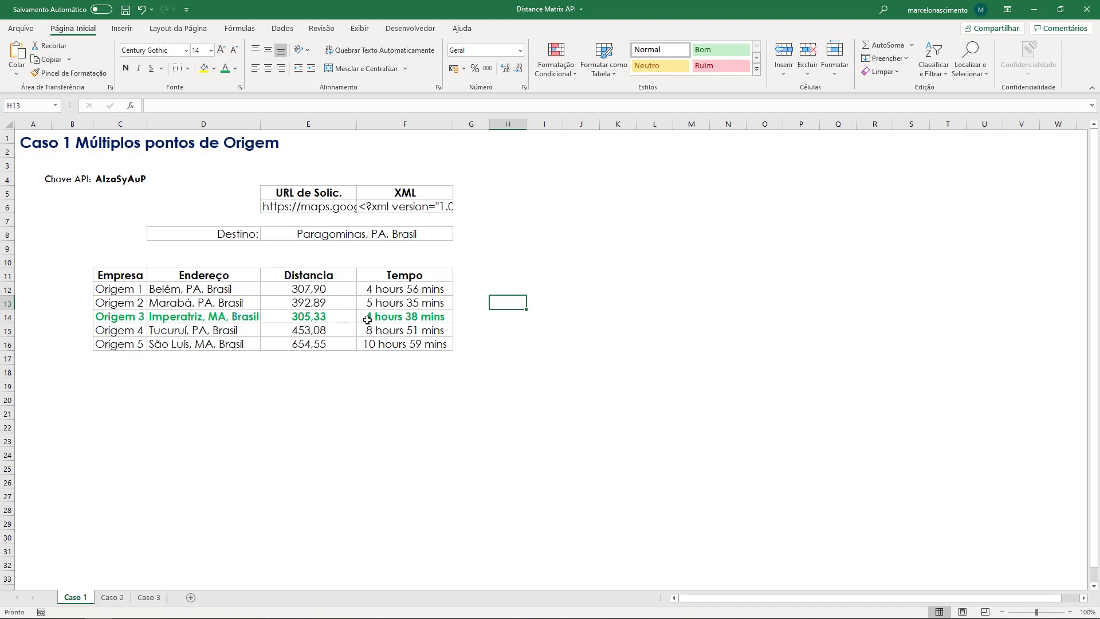
pyautogui.hotkey('alt', 'Tab')
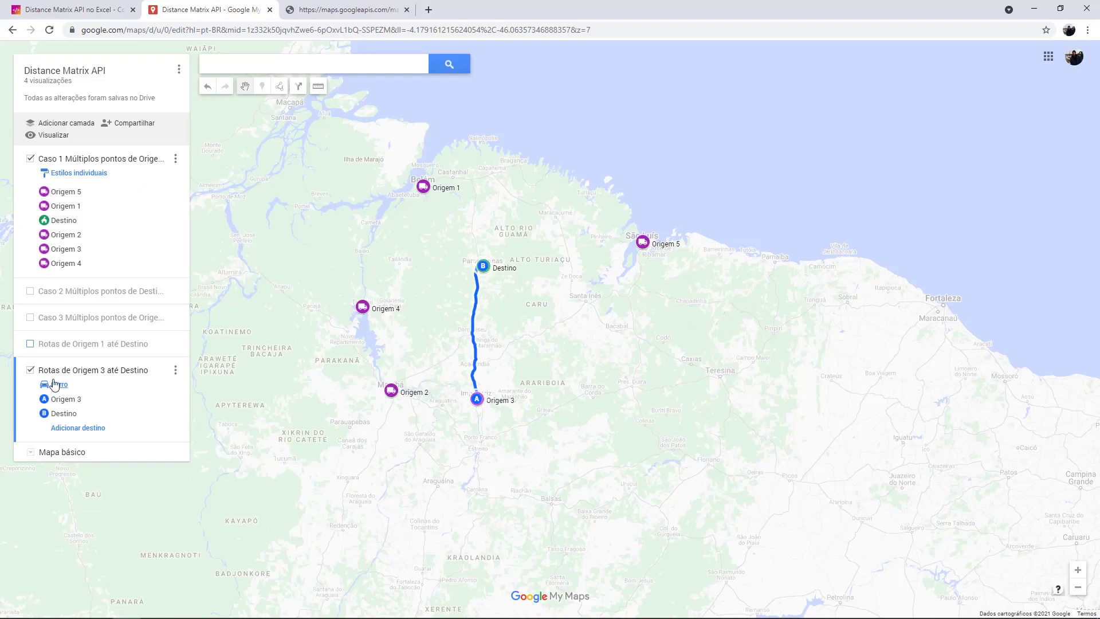
pyautogui.click(177, 371)
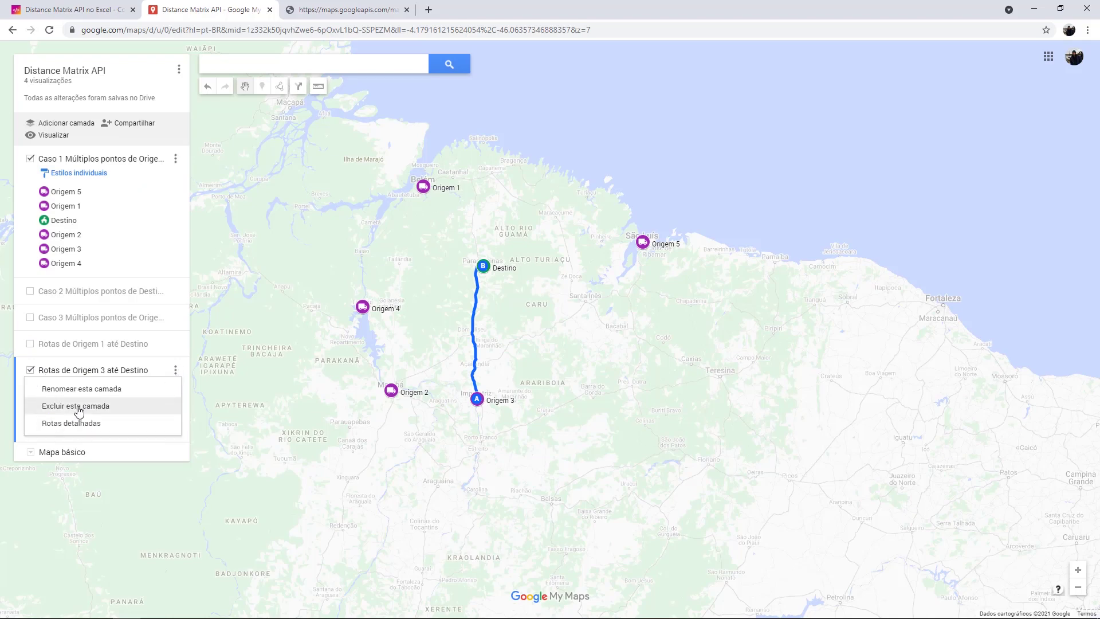
# Delete the Origem 3 route layer and hide the Caso 1 origin markers
pyautogui.click(80, 407)
pyautogui.click(484, 348)
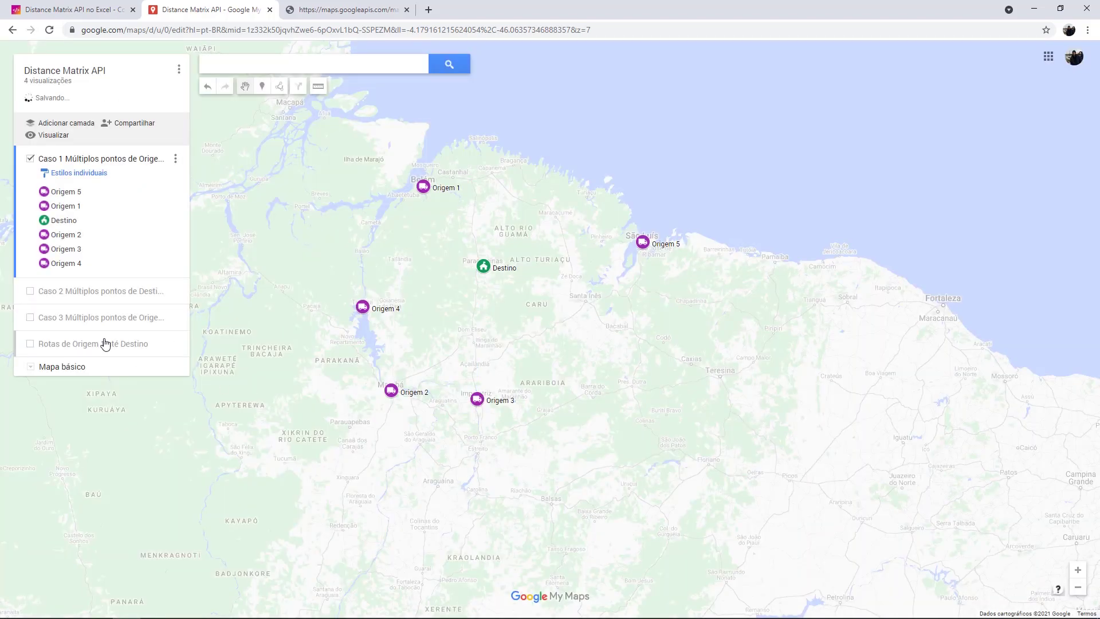
pyautogui.click(30, 159)
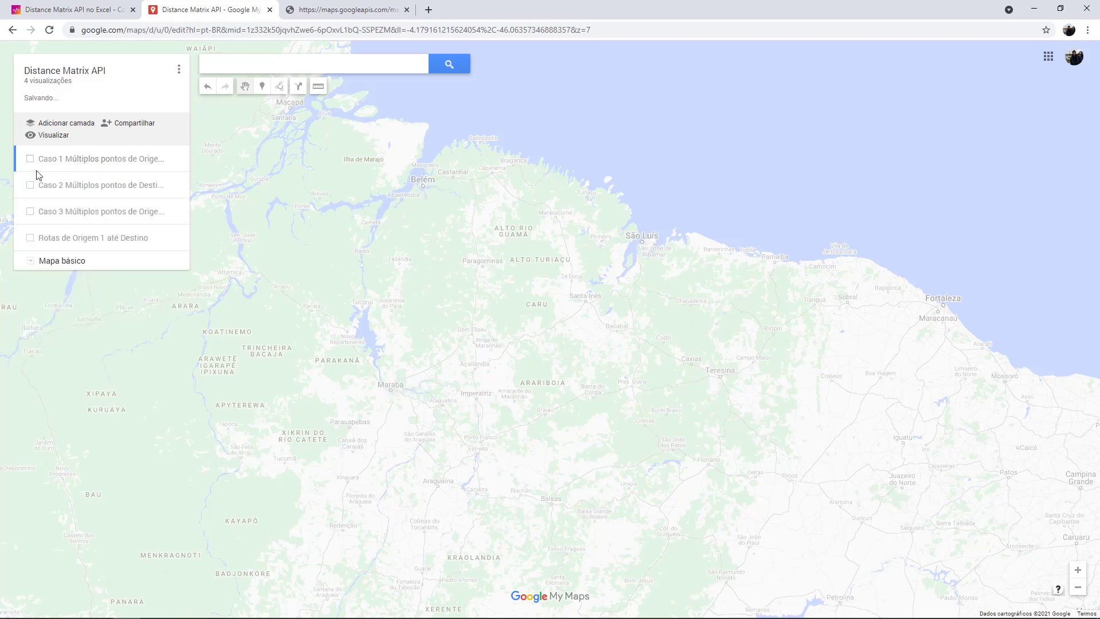
# Show the Caso 2 layer and zoom in around Destino 1–5 and Empresa Logística
pyautogui.click(31, 185)
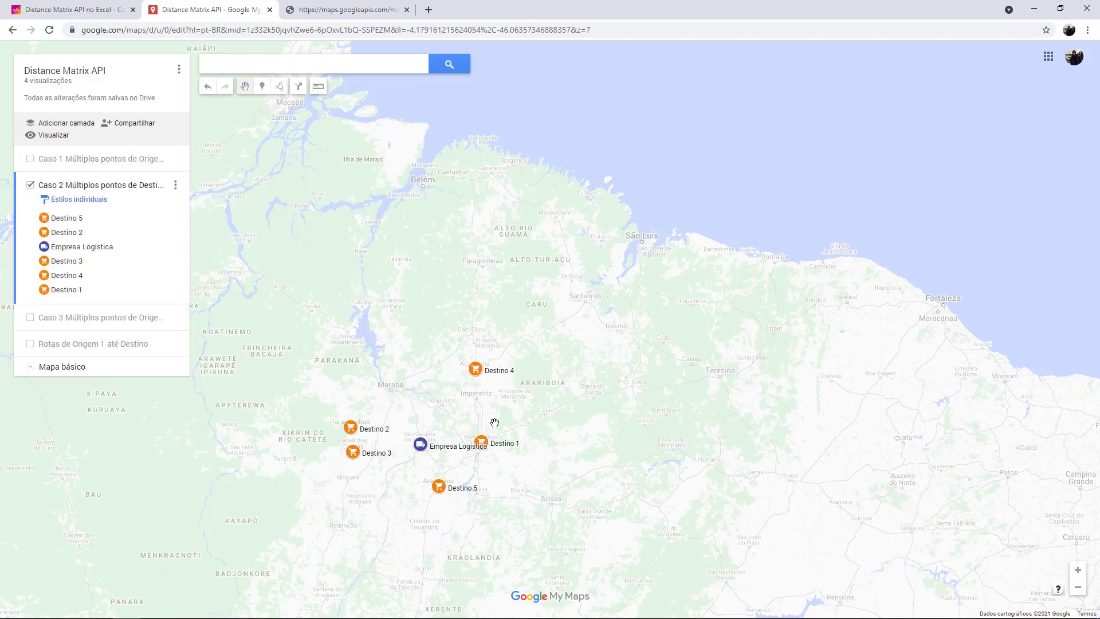
pyautogui.moveTo(491, 402); pyautogui.dragTo(540, 238)
pyautogui.scroll(2, 560, 297)
pyautogui.moveTo(510, 177)
pyautogui.mouseDown()
pyautogui.moveTo(621, 351)
pyautogui.moveTo(612, 308)
pyautogui.mouseUp()
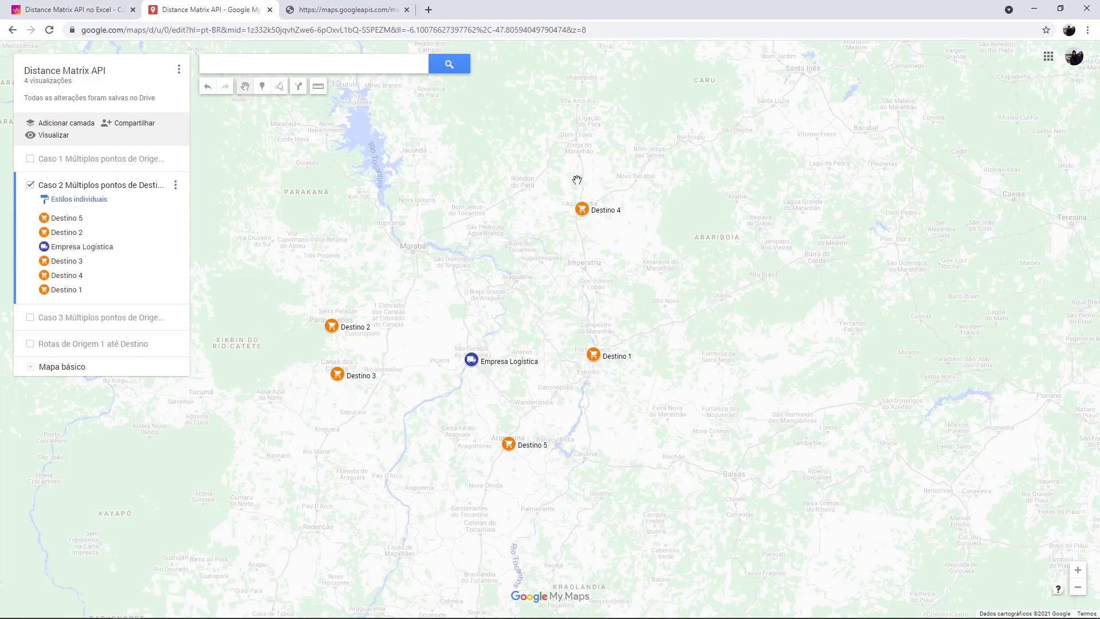
# On the Caso 2 sheet, review the E6 request URL and enter =SERVIÇOWEB(E6) in F6
pyautogui.hotkey('alt', 'Tab')
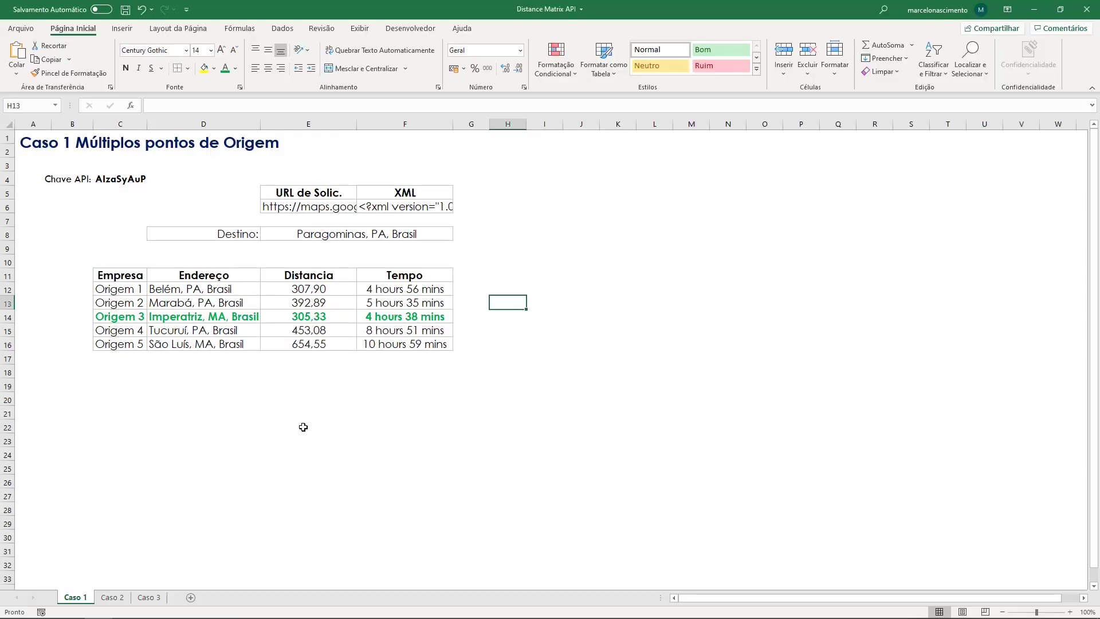
pyautogui.click(114, 597)
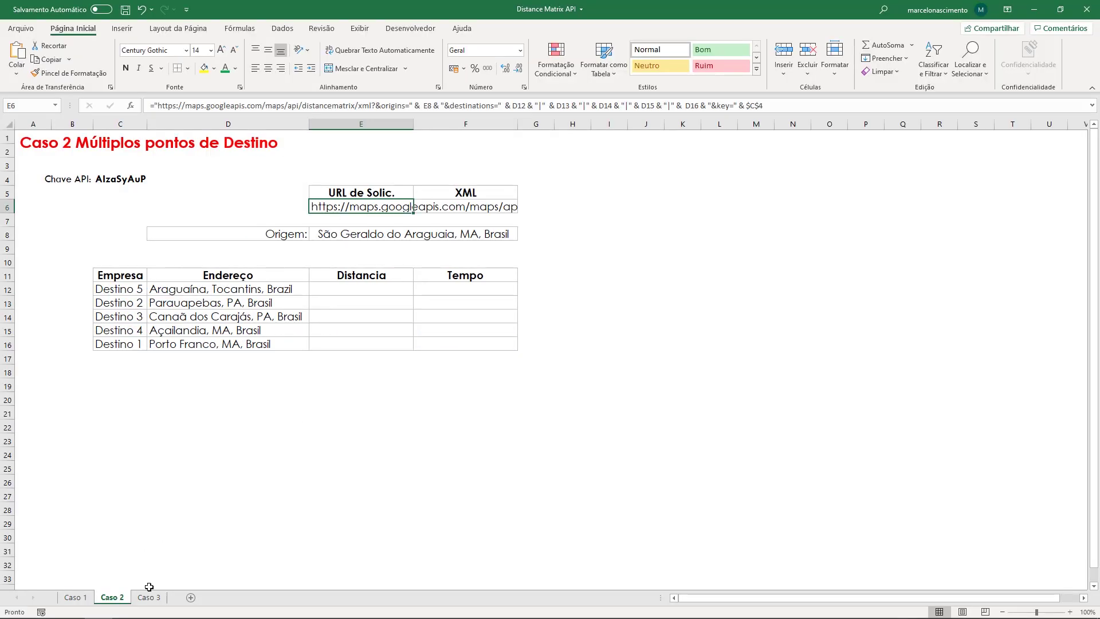
pyautogui.click(796, 106)
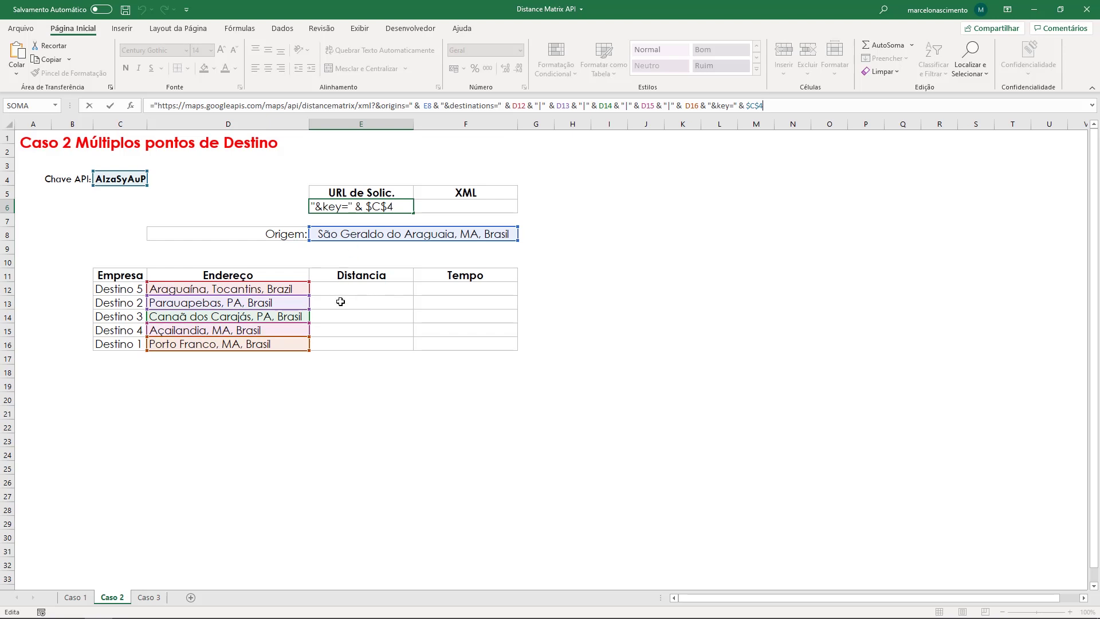
pyautogui.click(449, 208)
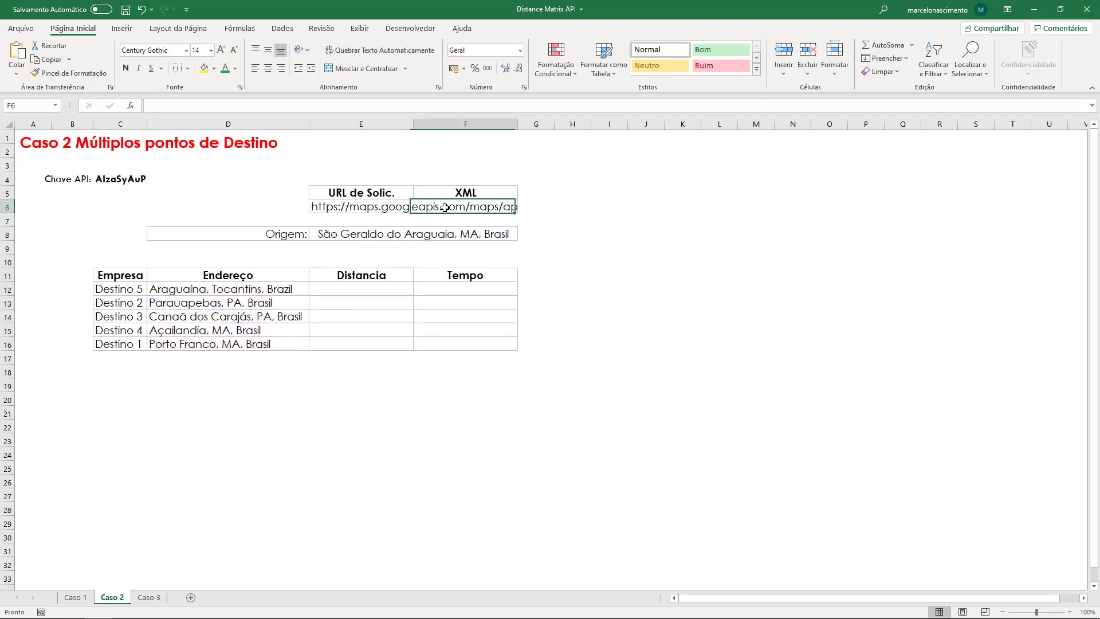
pyautogui.write('=')
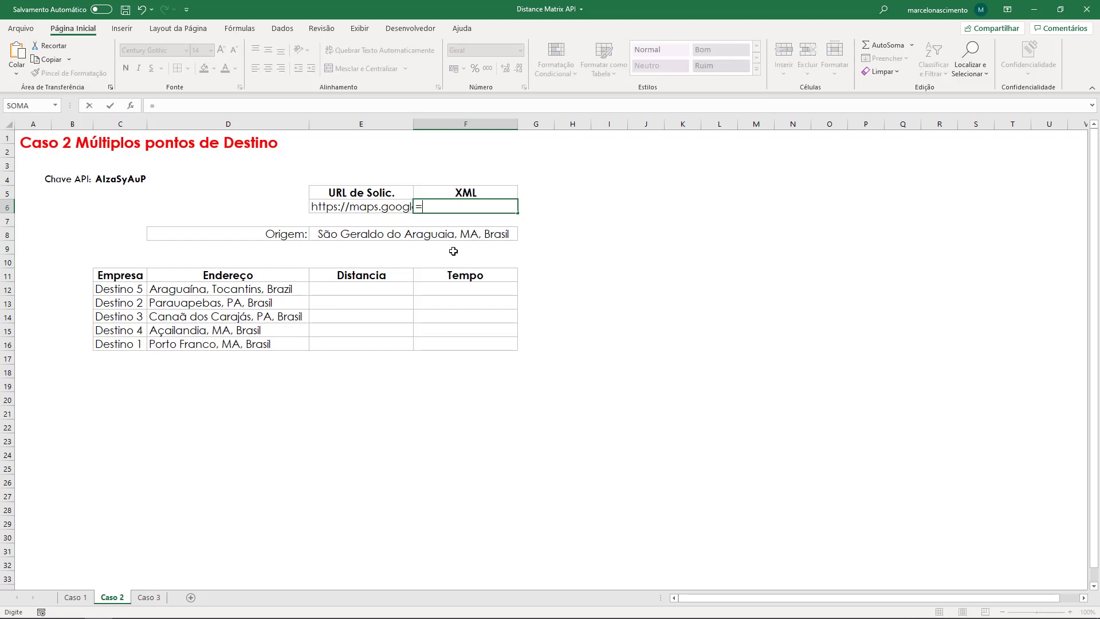
pyautogui.write('serv')
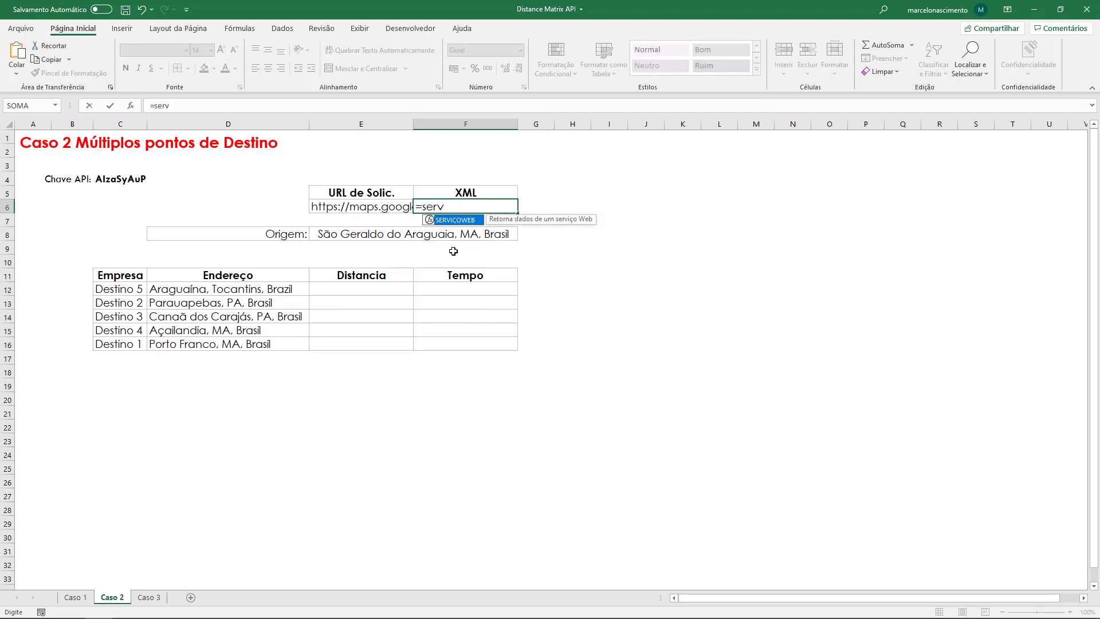
pyautogui.press('Tab')
pyautogui.click(380, 211)
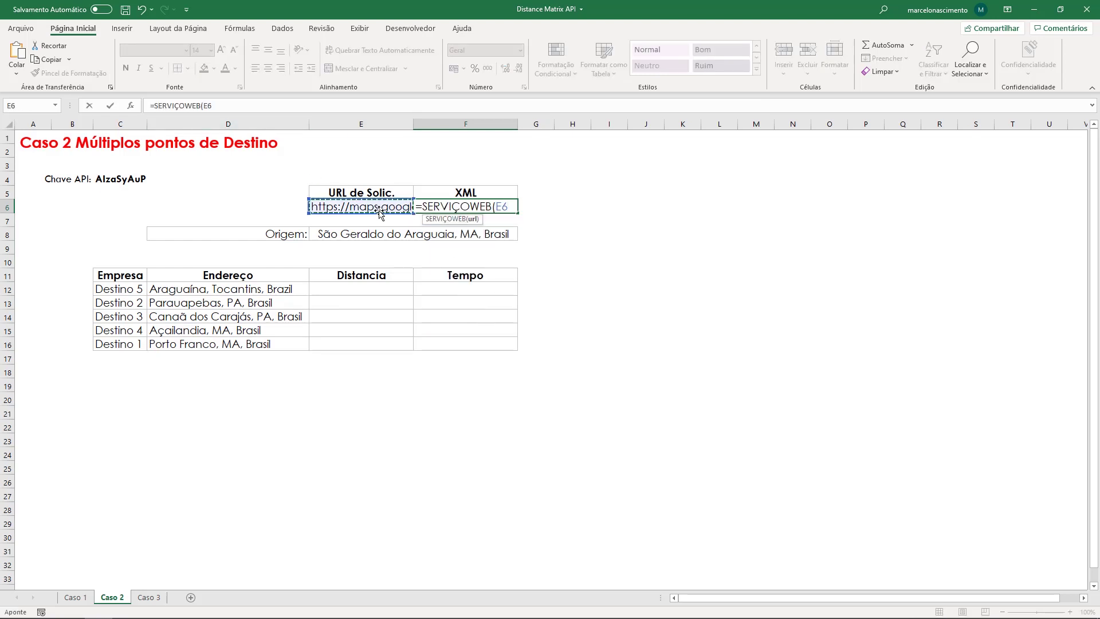
pyautogui.press('Return')
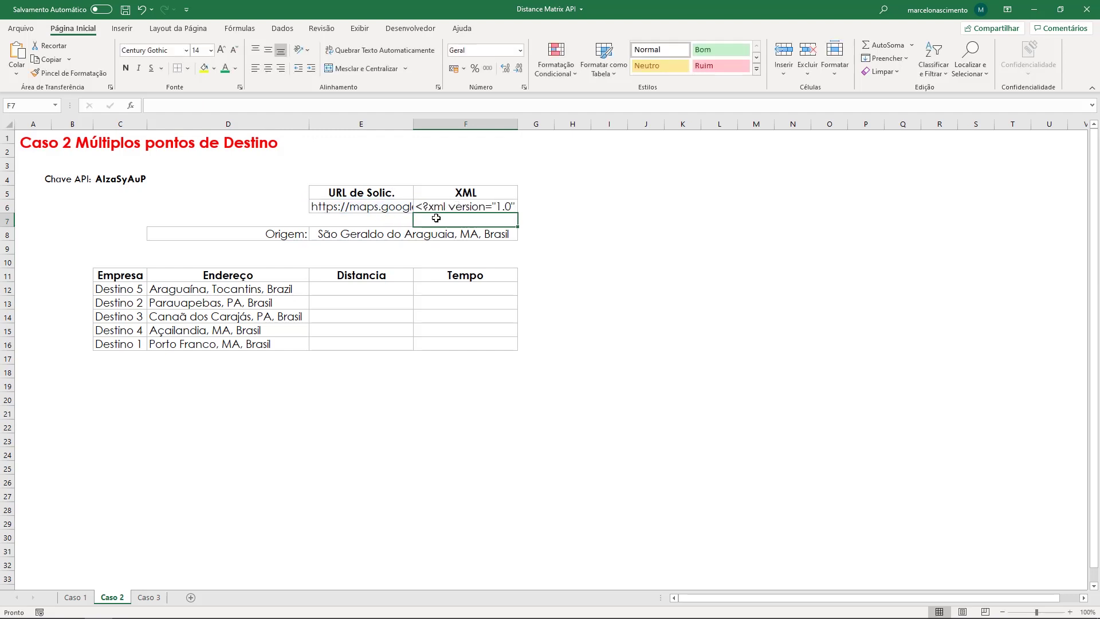
# Copy Caso 1's E12 FILTROXML/1000 formula into Caso 2's E12, giving distances 143.632 to 196.191
pyautogui.click(359, 289)
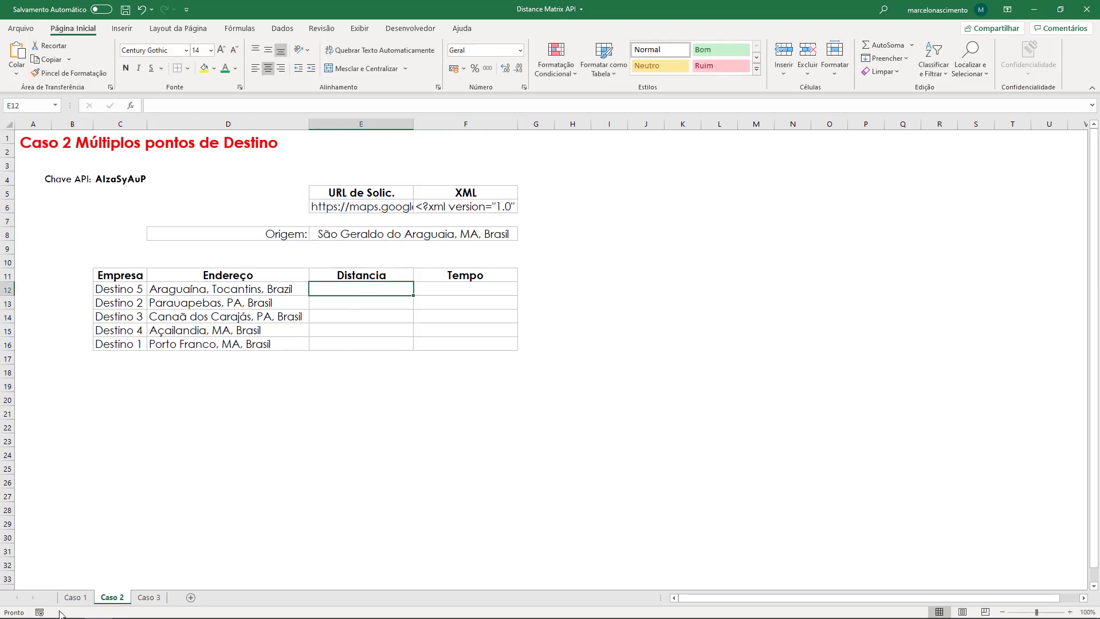
pyautogui.click(75, 597)
pyautogui.click(319, 290)
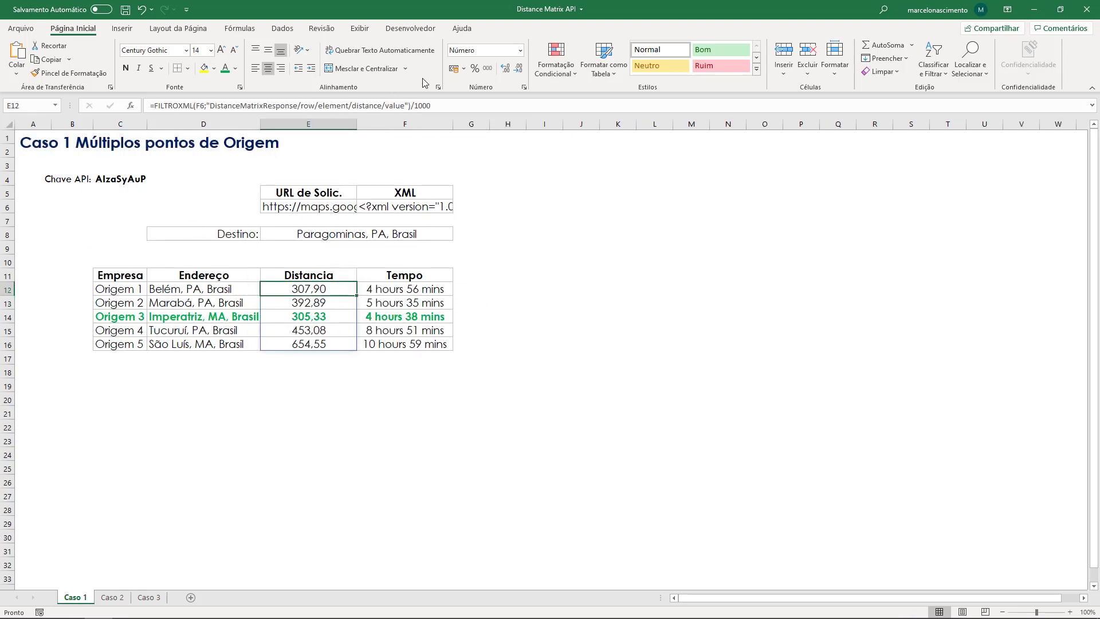
pyautogui.moveTo(431, 105); pyautogui.dragTo(145, 101)
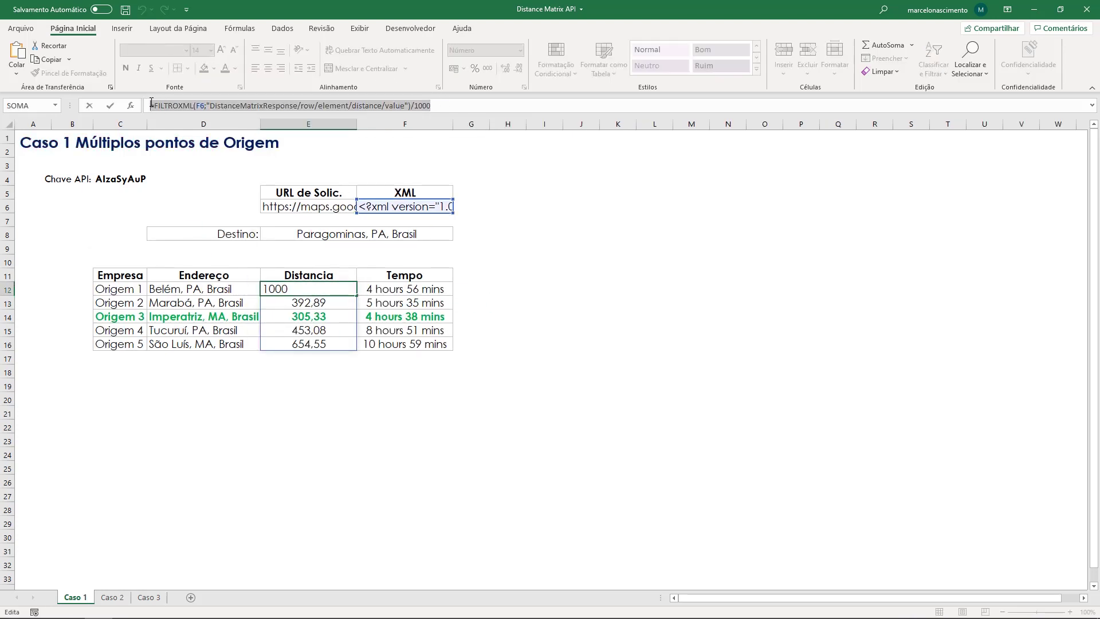
pyautogui.press('Escape')
pyautogui.click(112, 597)
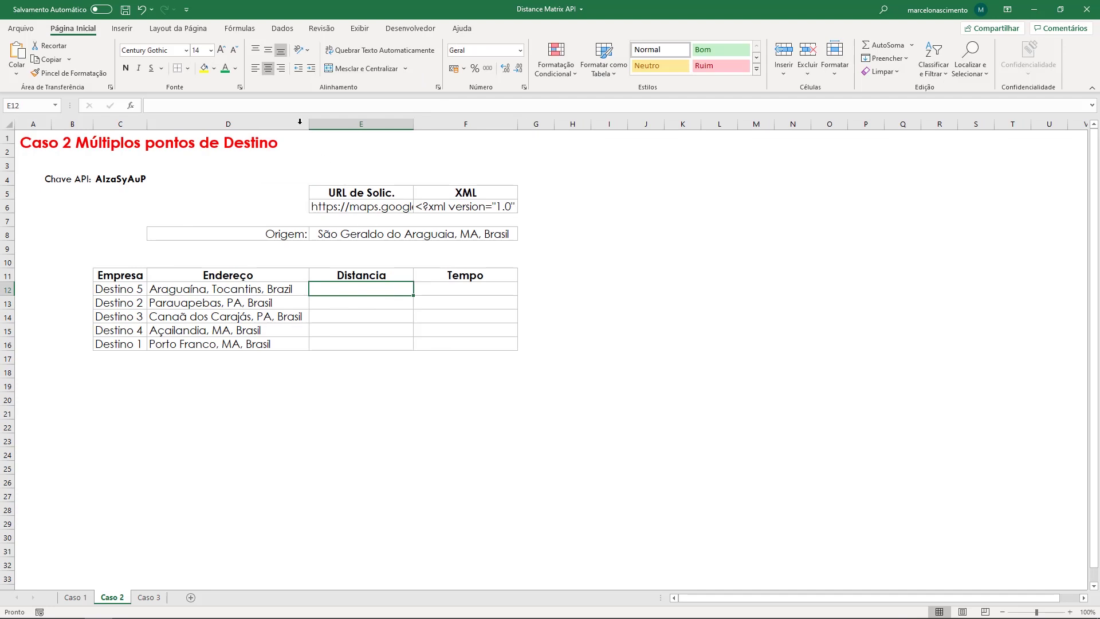
pyautogui.hotkey('ctrl', 'v')
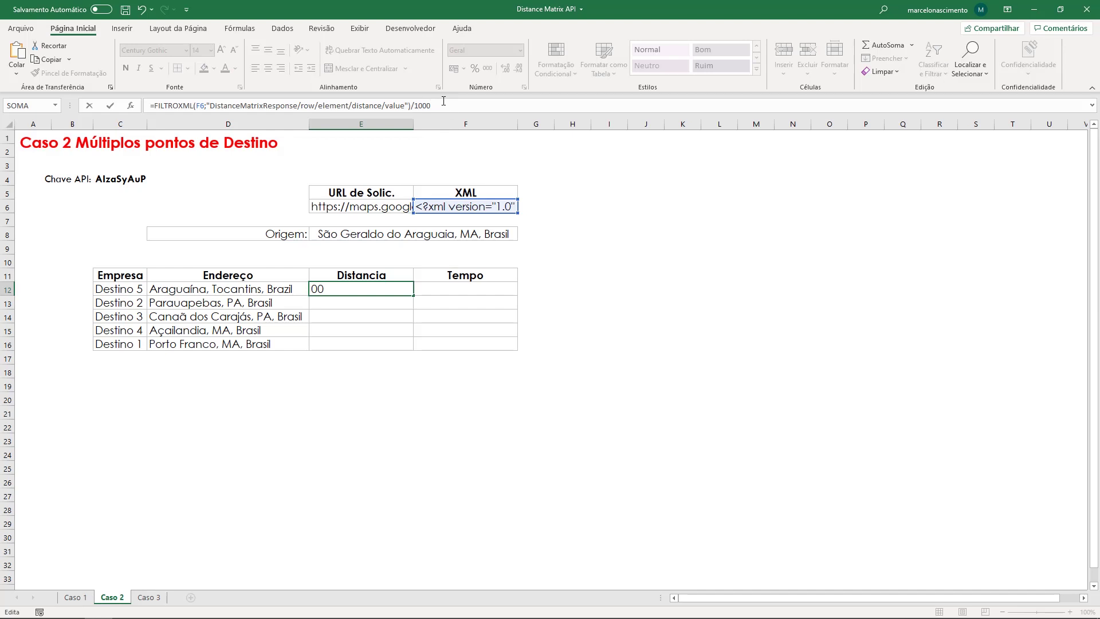
pyautogui.press('Return')
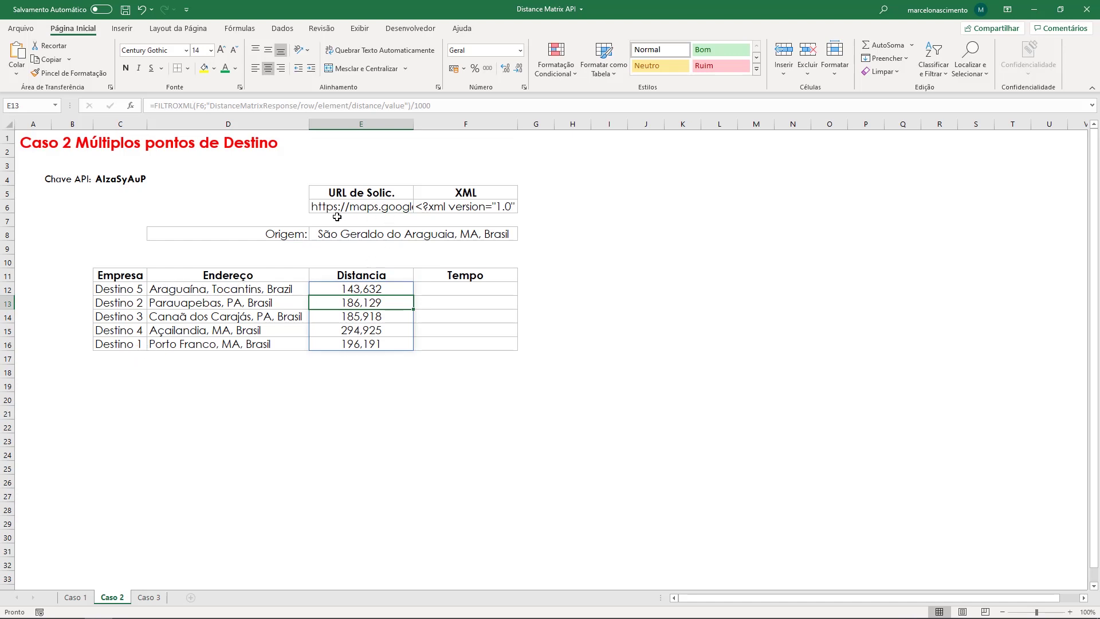
pyautogui.click(468, 288)
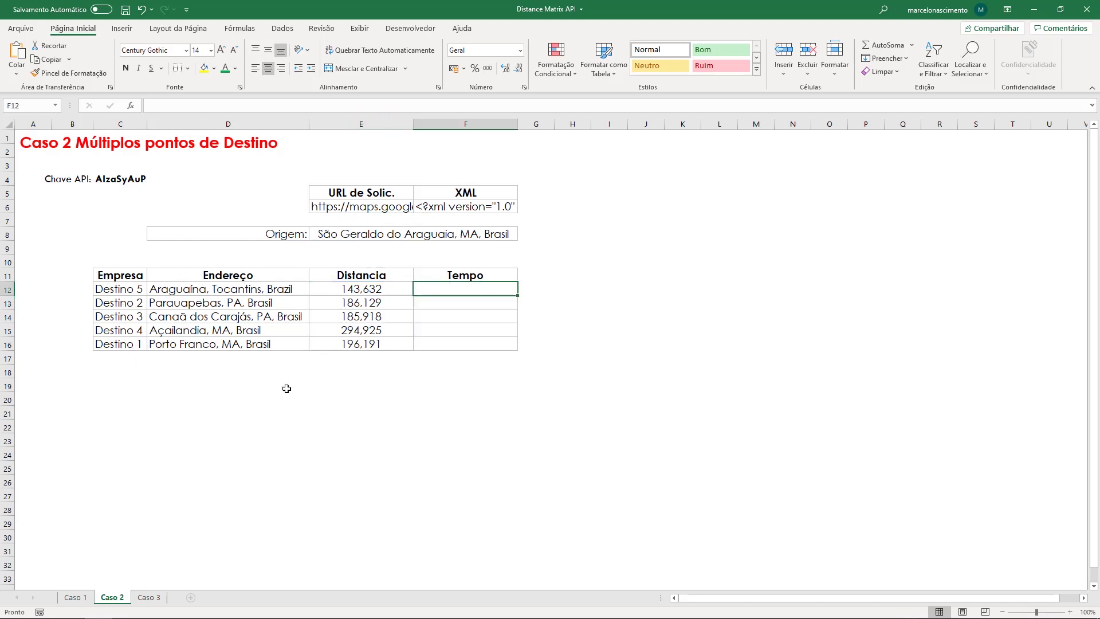
# Copy Caso 1's F12 travel time formula into Caso 2's F12 so times fill F12:F16
pyautogui.click(75, 598)
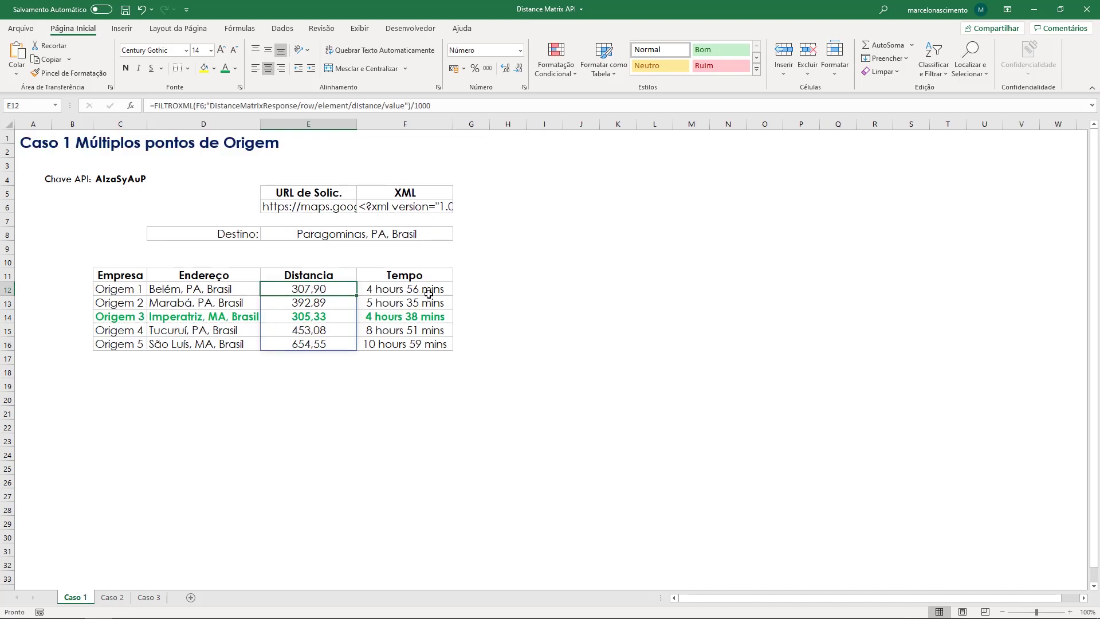
pyautogui.tripleClick(166, 105)
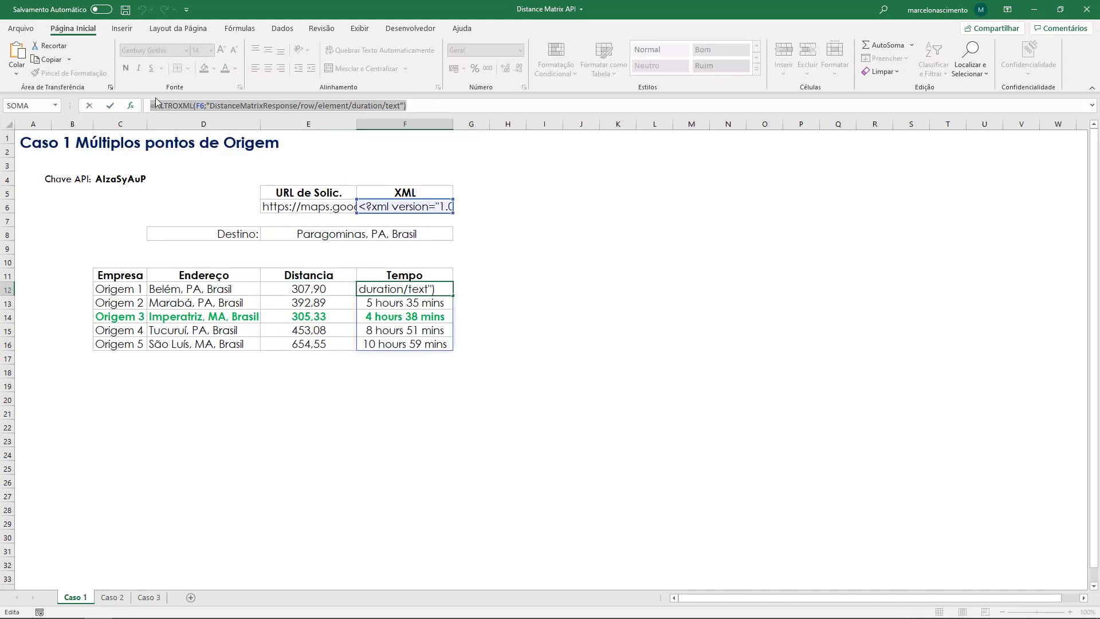
pyautogui.press('Escape')
pyautogui.click(112, 597)
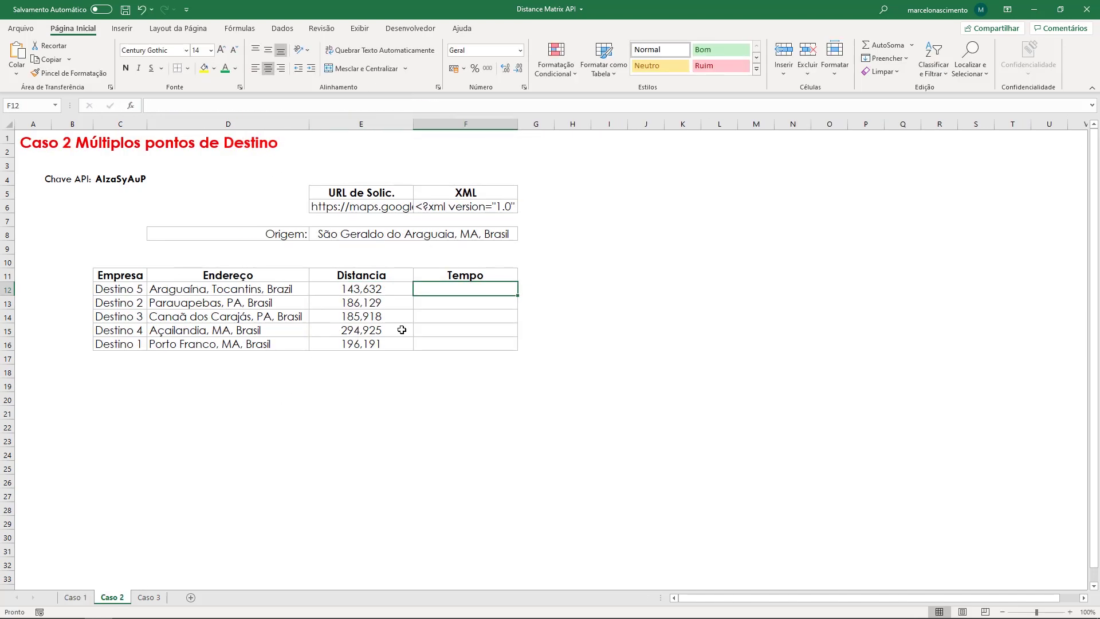
pyautogui.hotkey('ctrl', 'v')
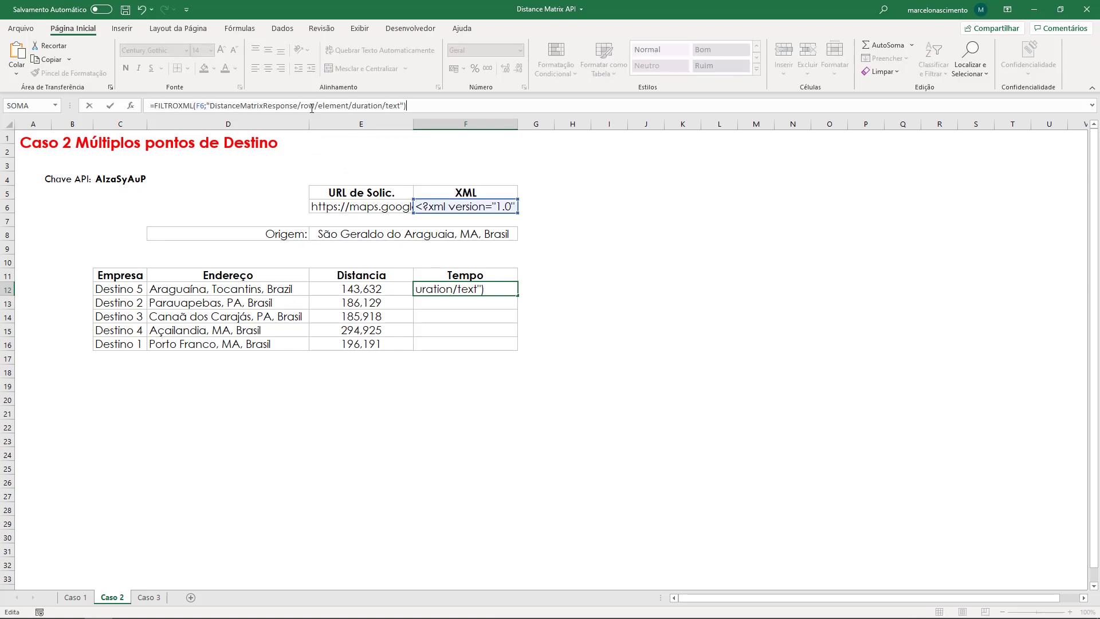
pyautogui.press('Return')
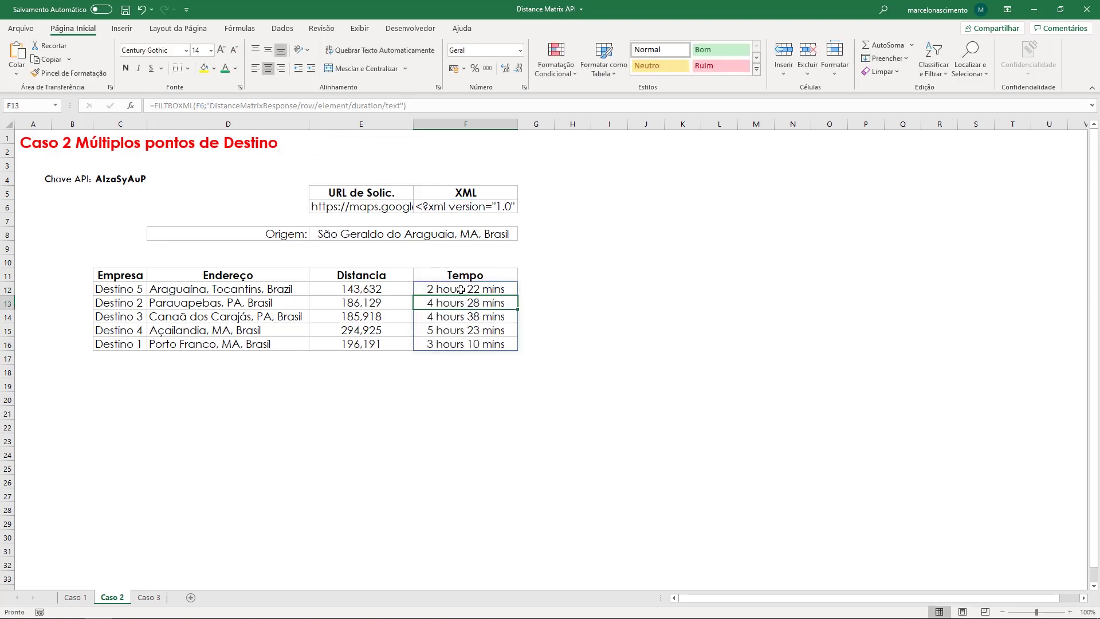
pyautogui.click(370, 406)
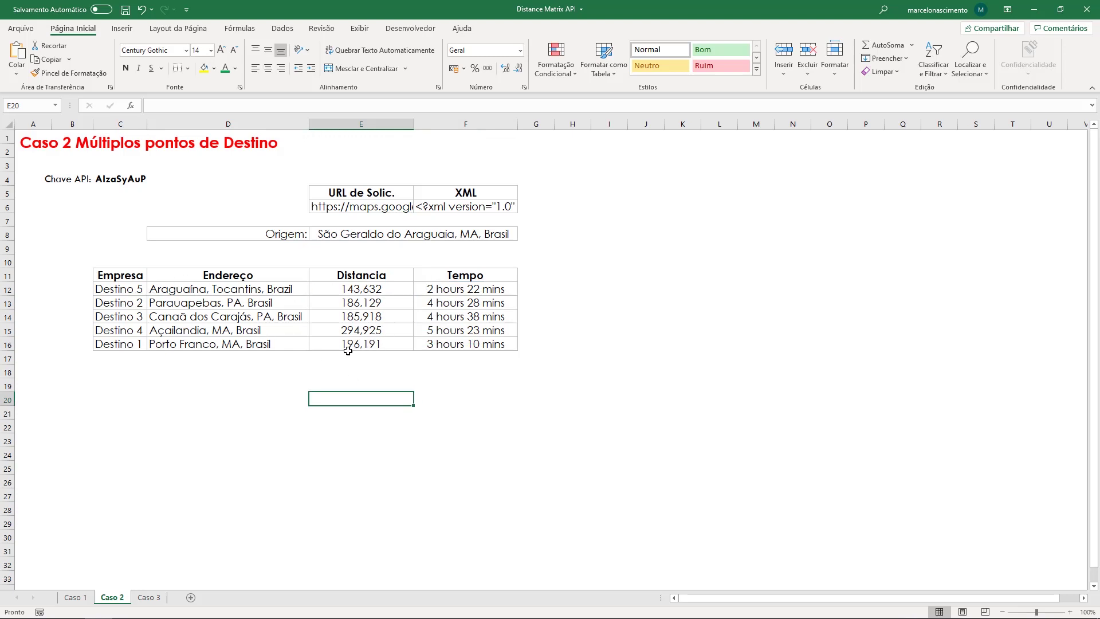
# Make the Destino 5 row bold and green, then return to the map
pyautogui.moveTo(128, 291); pyautogui.dragTo(466, 290)
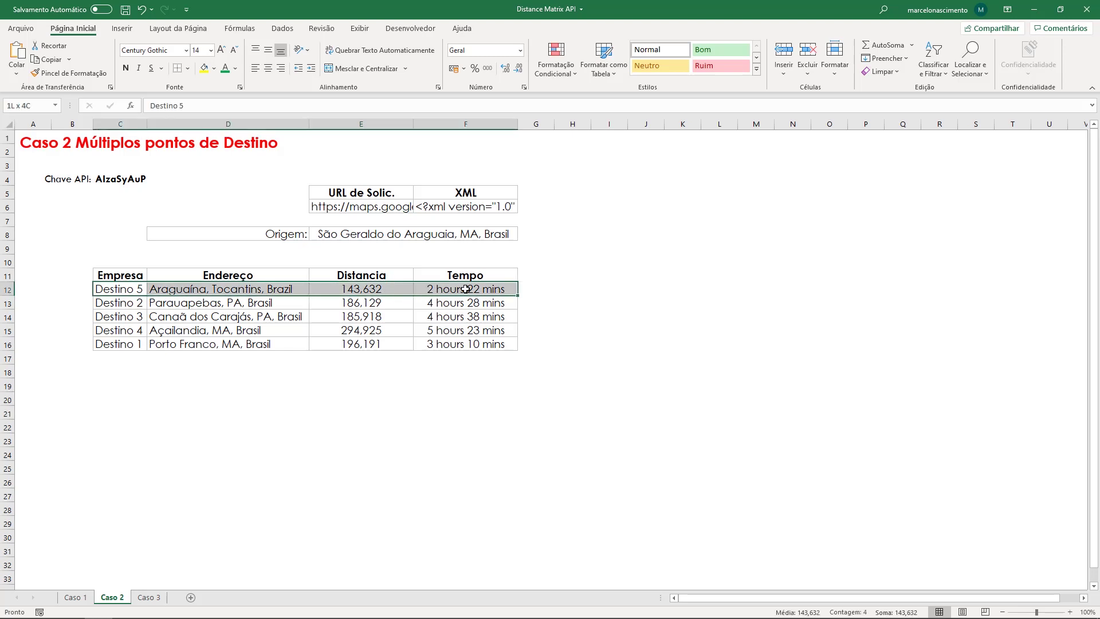
pyautogui.click(225, 68)
pyautogui.click(126, 68)
pyautogui.click(350, 394)
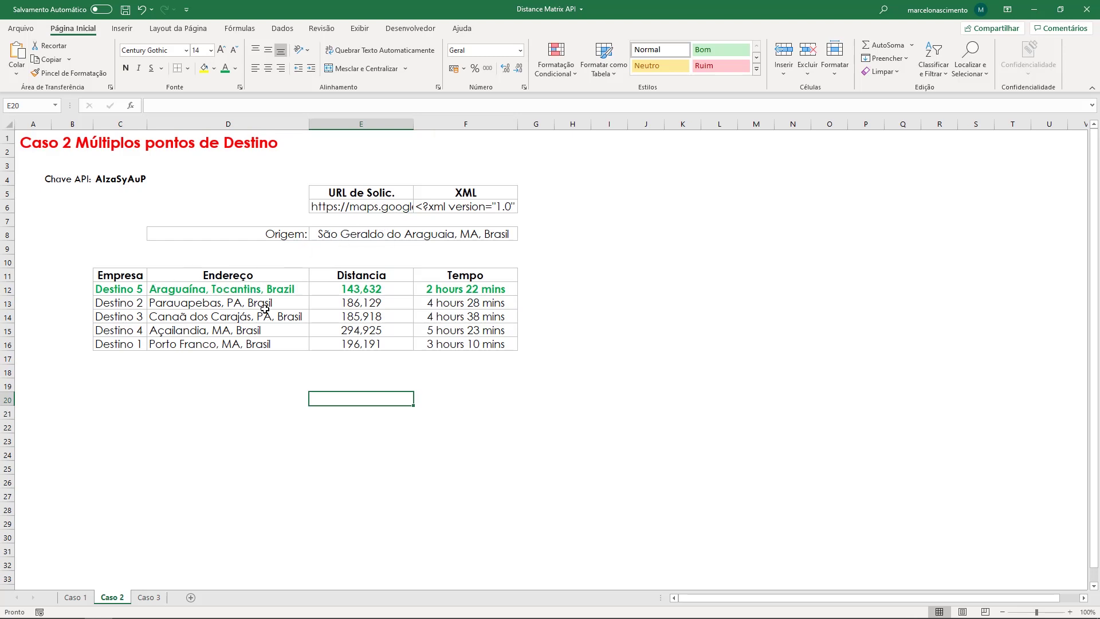
pyautogui.hotkey('alt', 'Tab')
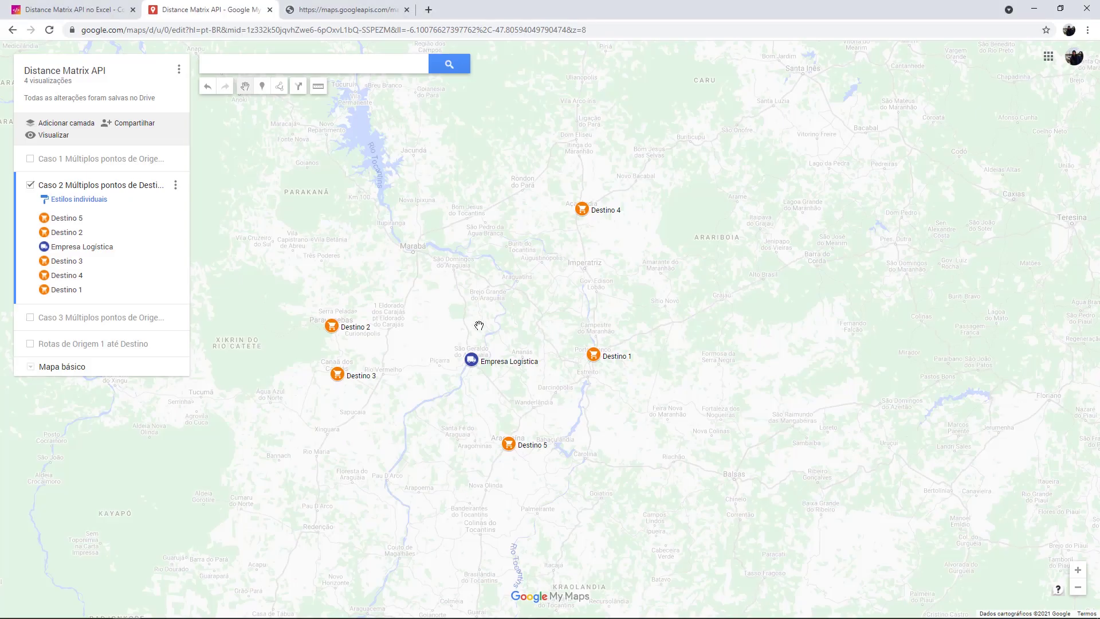
# Add a driving route from Empresa Logística to Destino 5 on the map
pyautogui.click(299, 87)
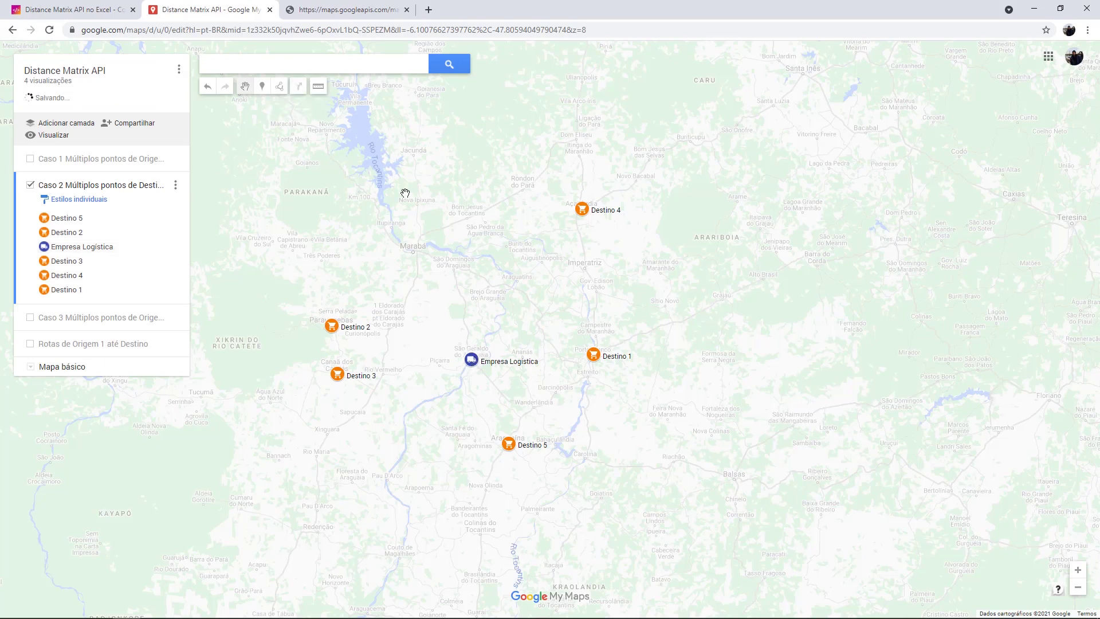
pyautogui.click(471, 361)
pyautogui.click(509, 444)
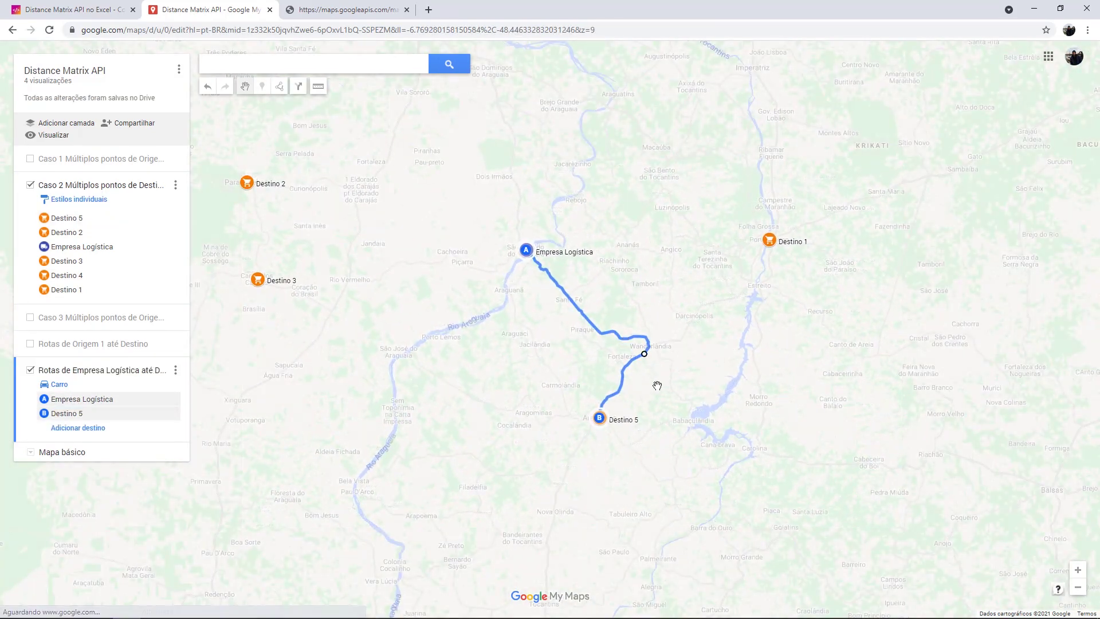
pyautogui.scroll(2, 648, 396)
# Hide the 'Rotas de Empresa Logística' layer so only the Caso 2 markers show, then return to Excel
pyautogui.hotkey('alt', 'Tab')
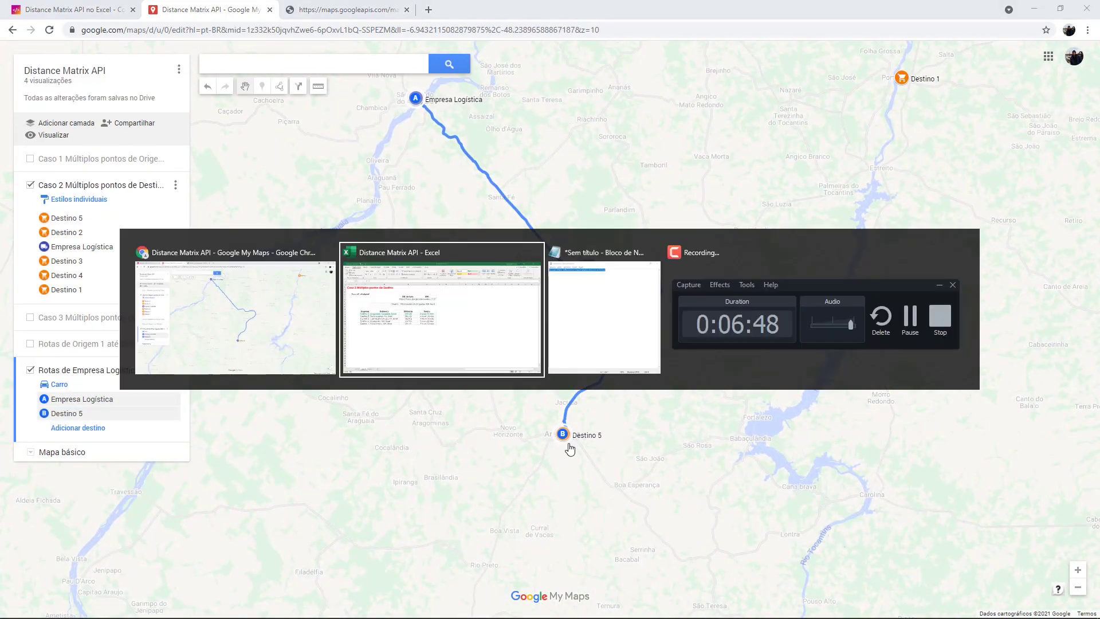
pyautogui.hotkey('alt', 'Tab')
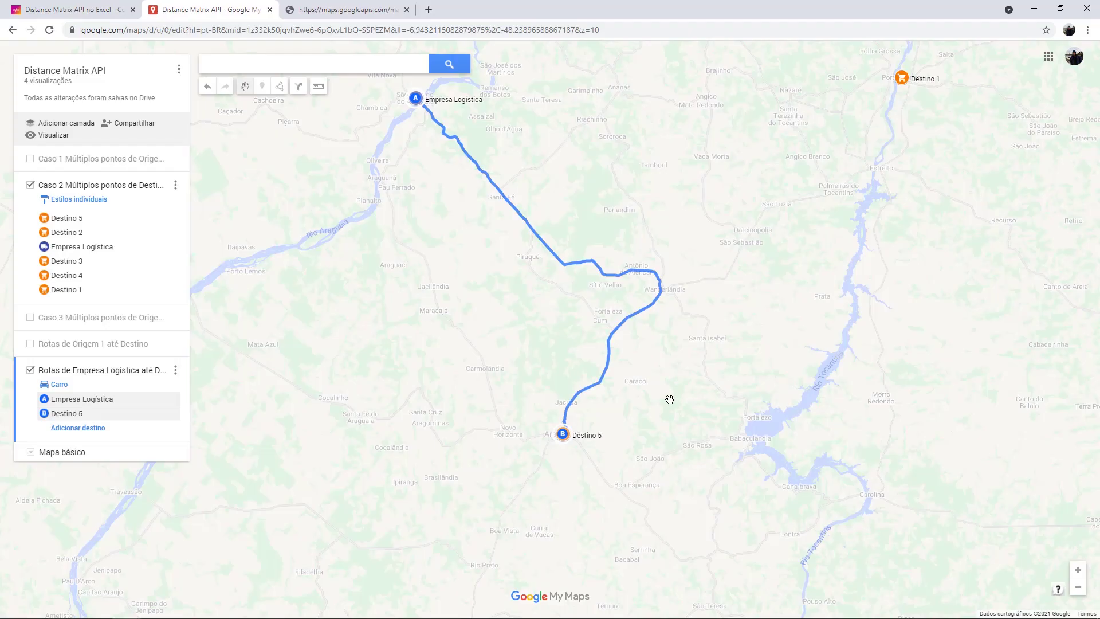
pyautogui.scroll(-2, 658, 287)
pyautogui.moveTo(600, 281); pyautogui.dragTo(519, 318)
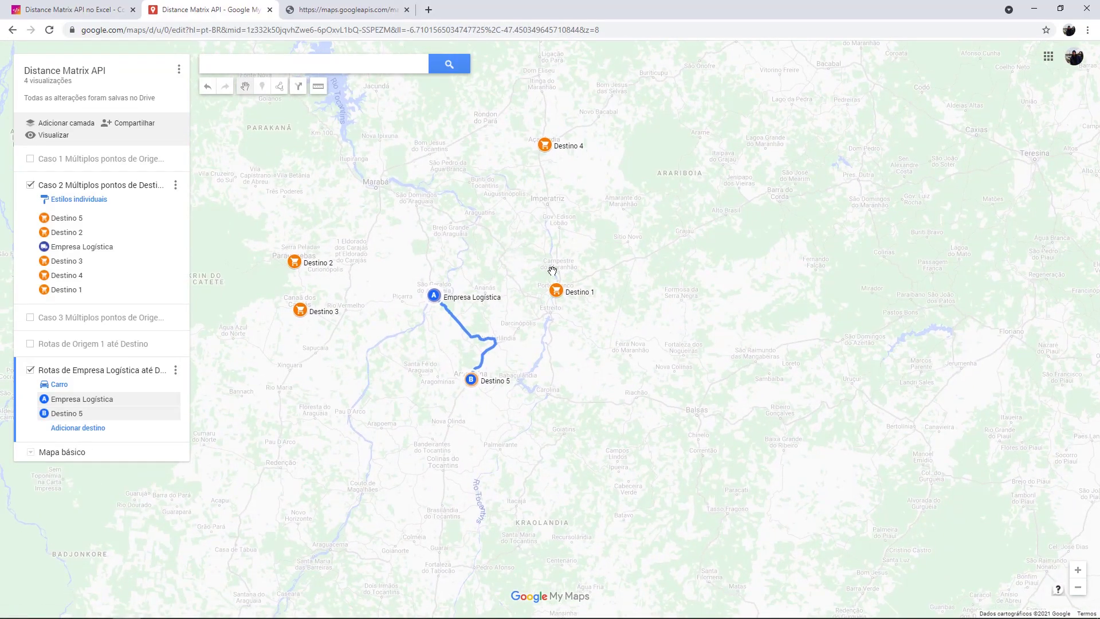
pyautogui.click(31, 370)
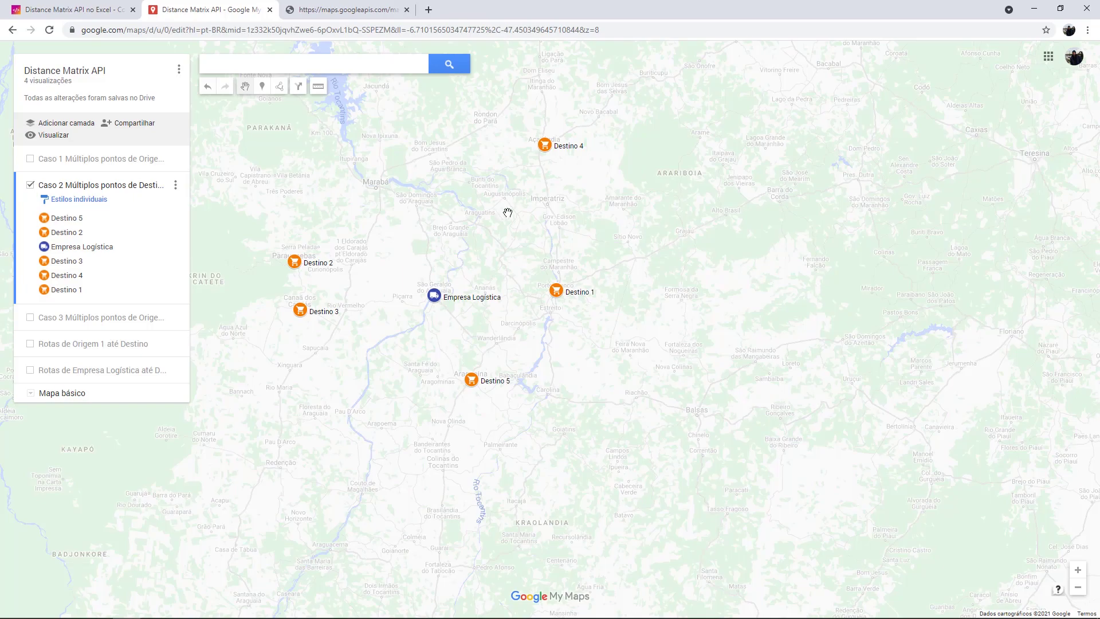
pyautogui.hotkey('alt', 'Tab')
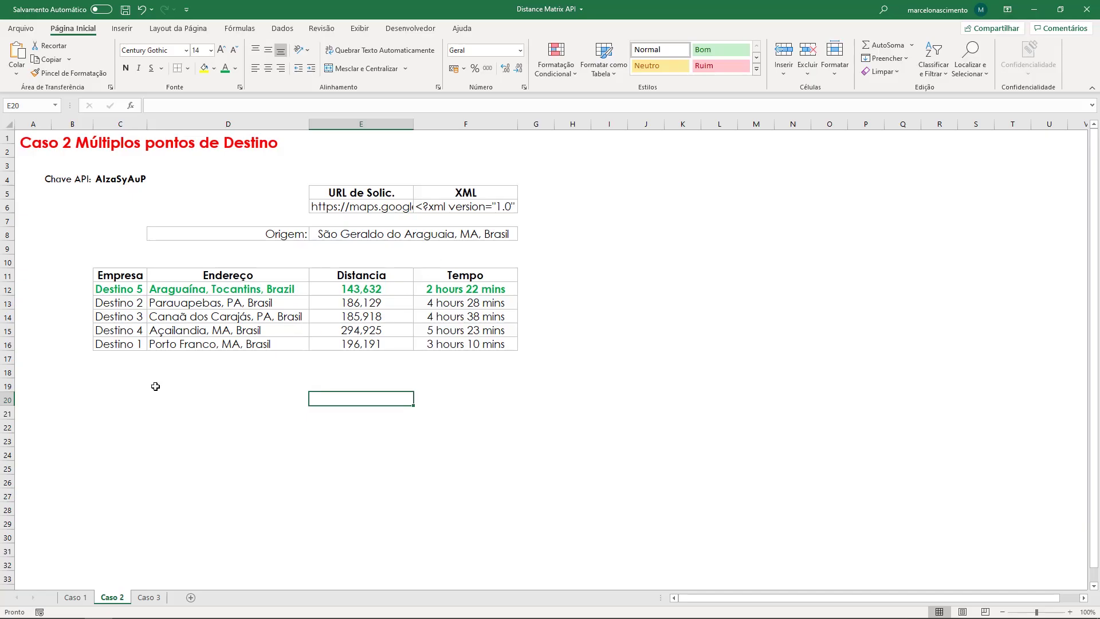
# View the Caso 3 sheet's origins and destinations with E7 selected, then go back to My Maps
pyautogui.click(149, 597)
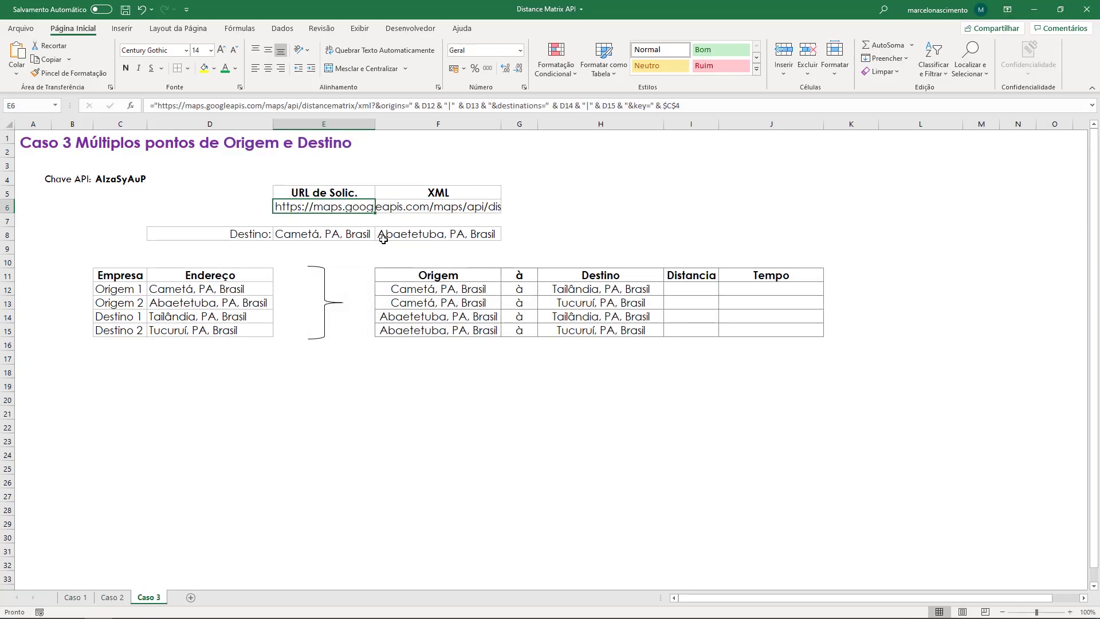
pyautogui.click(308, 221)
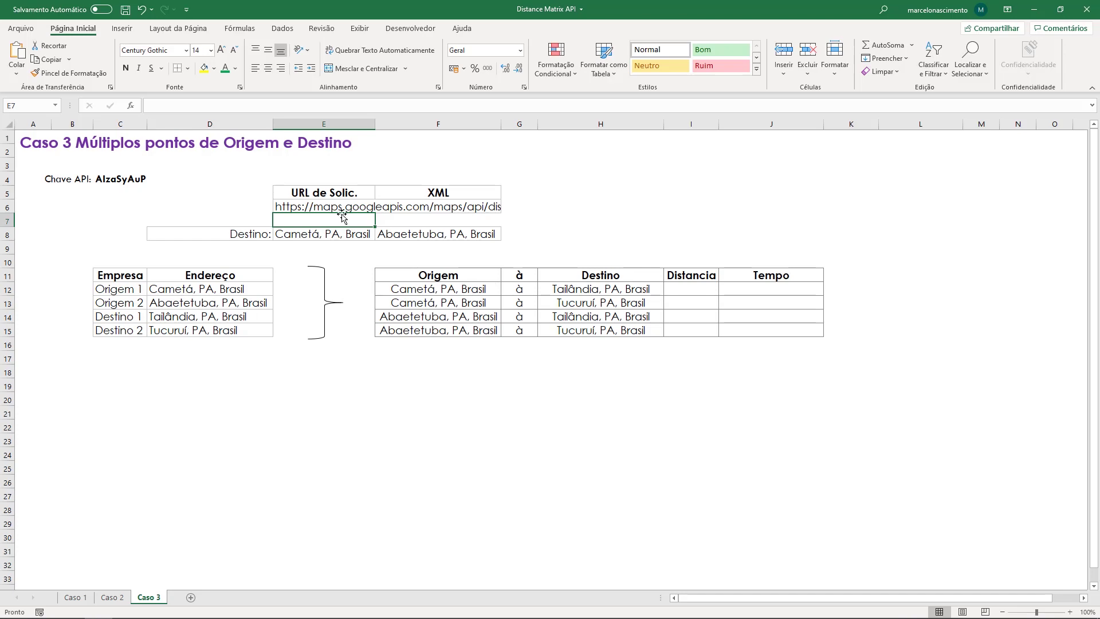
pyautogui.hotkey('alt', 'Tab')
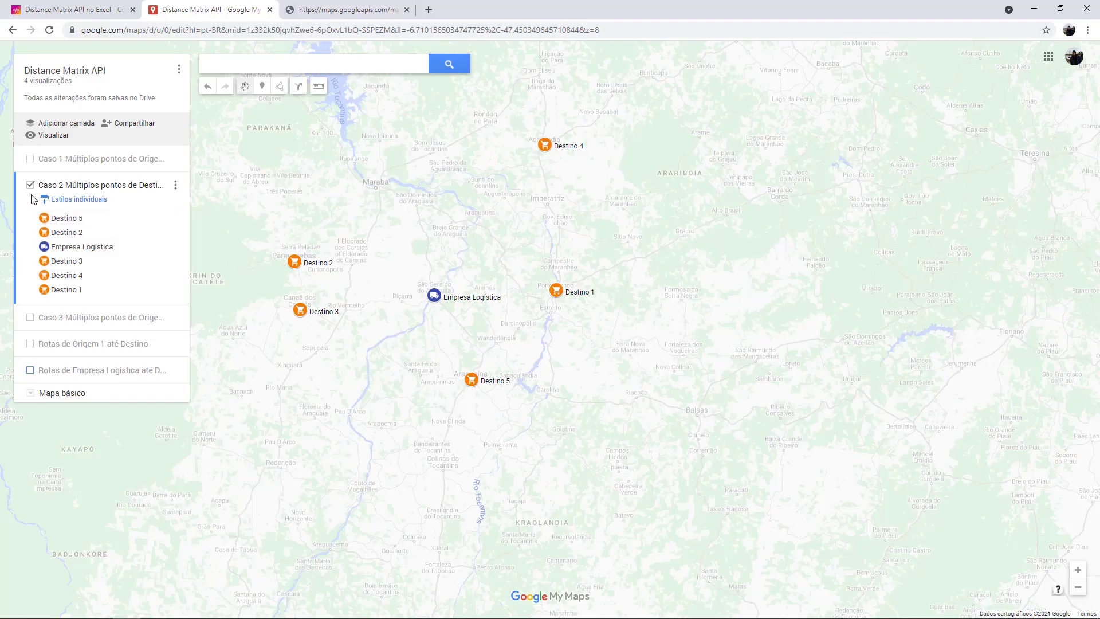
# Hide the Caso 2 layer and show the Caso 3 layer instead
pyautogui.click(30, 186)
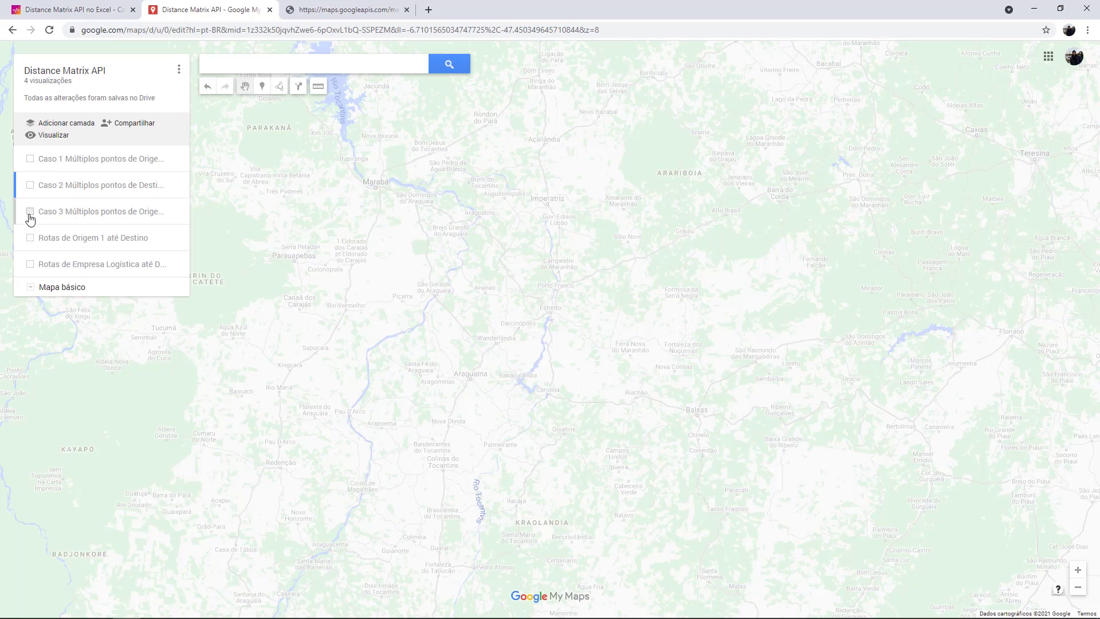
pyautogui.click(30, 211)
pyautogui.scroll(-1, 552, 291)
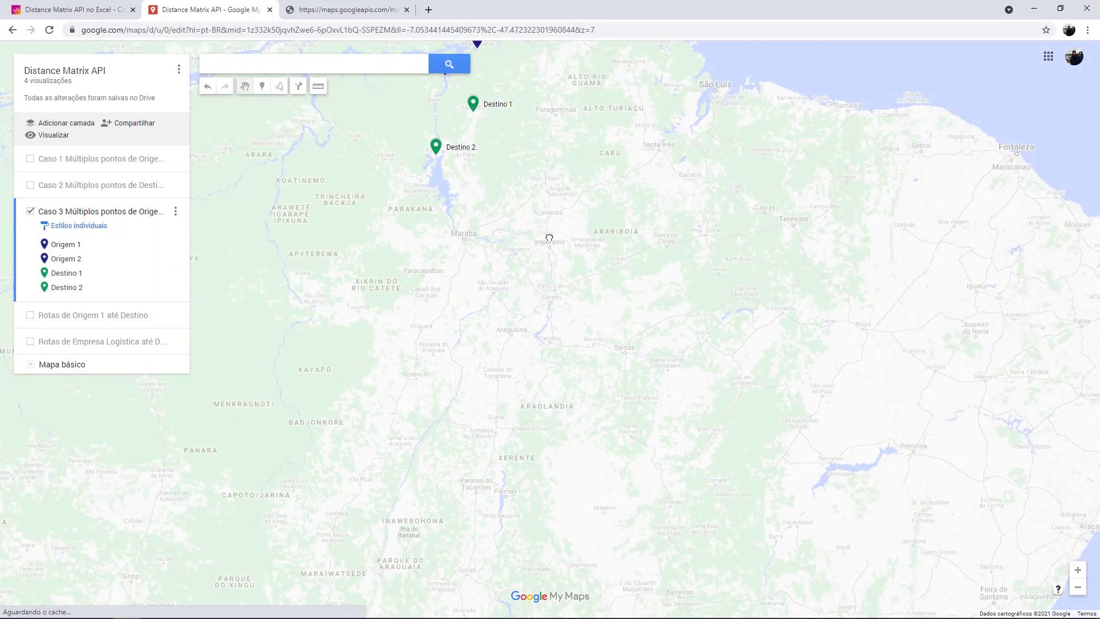
pyautogui.moveTo(548, 238); pyautogui.dragTo(516, 442)
pyautogui.scroll(2, 585, 331)
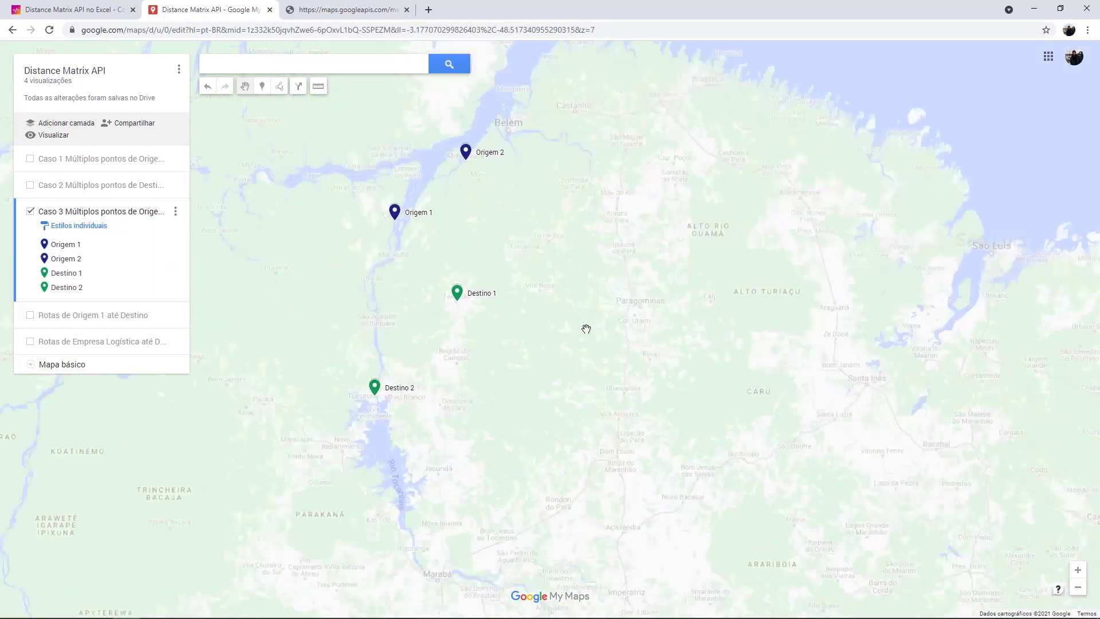
pyautogui.scroll(-1, 673, 354)
pyautogui.scroll(1, 674, 354)
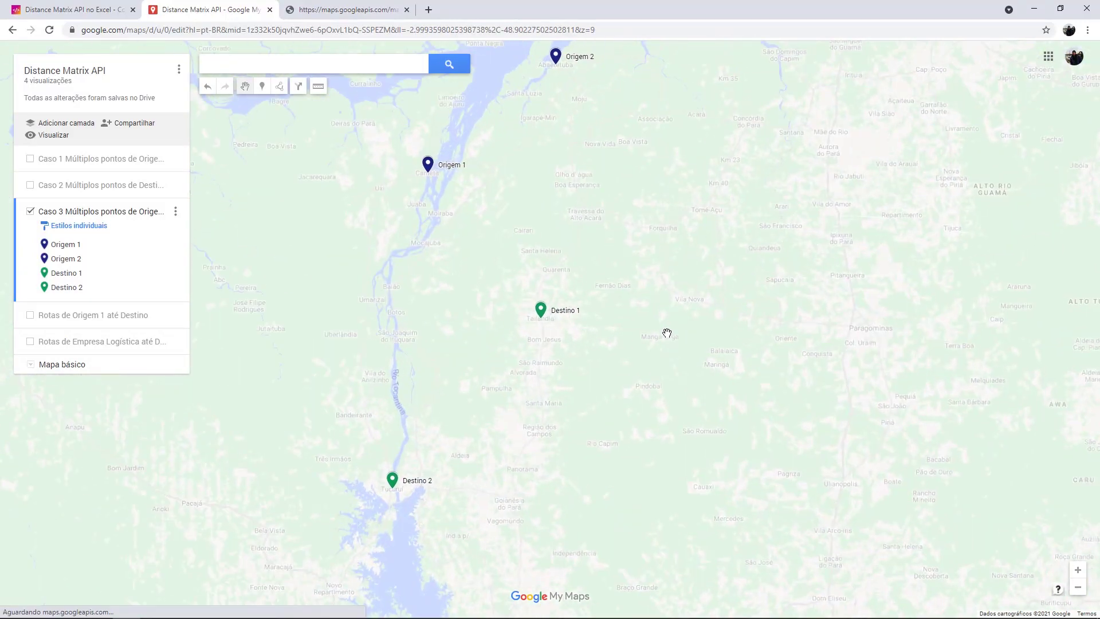
# Frame the Origem 1–2 and Destino 1–2 markers south of Belém on the map
pyautogui.moveTo(669, 332); pyautogui.dragTo(659, 374)
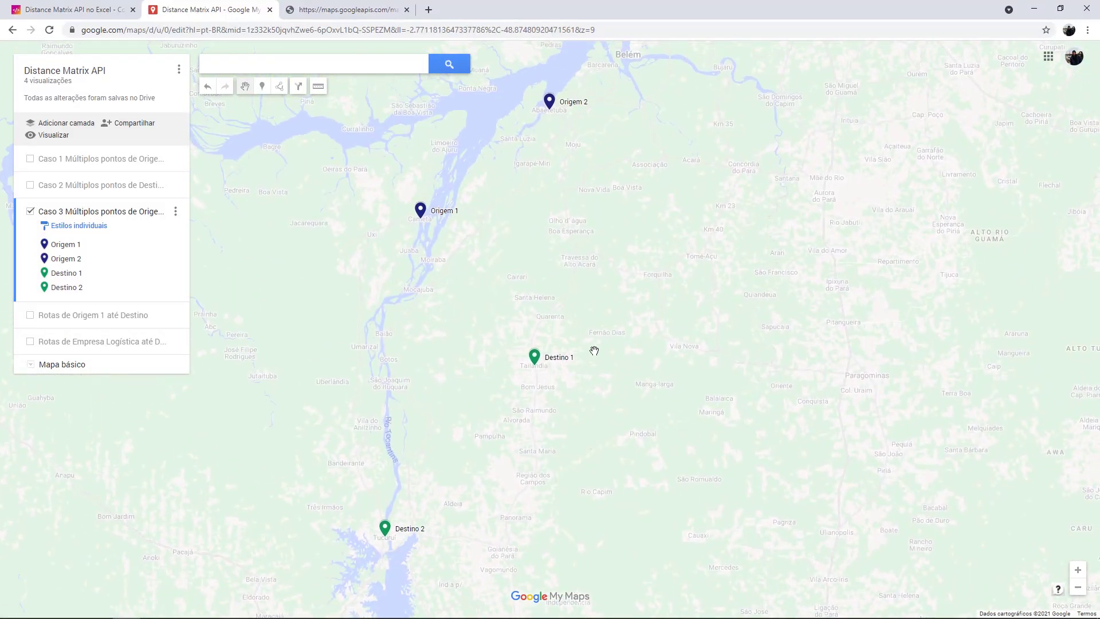
pyautogui.moveTo(562, 255); pyautogui.dragTo(527, 310)
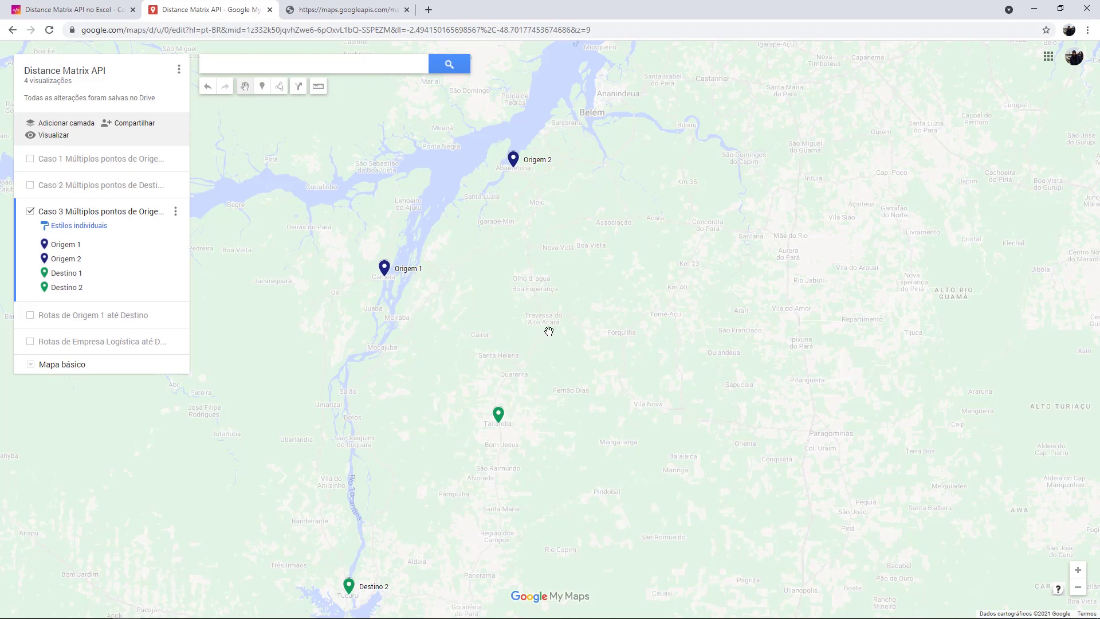
pyautogui.scroll(-2, 549, 331)
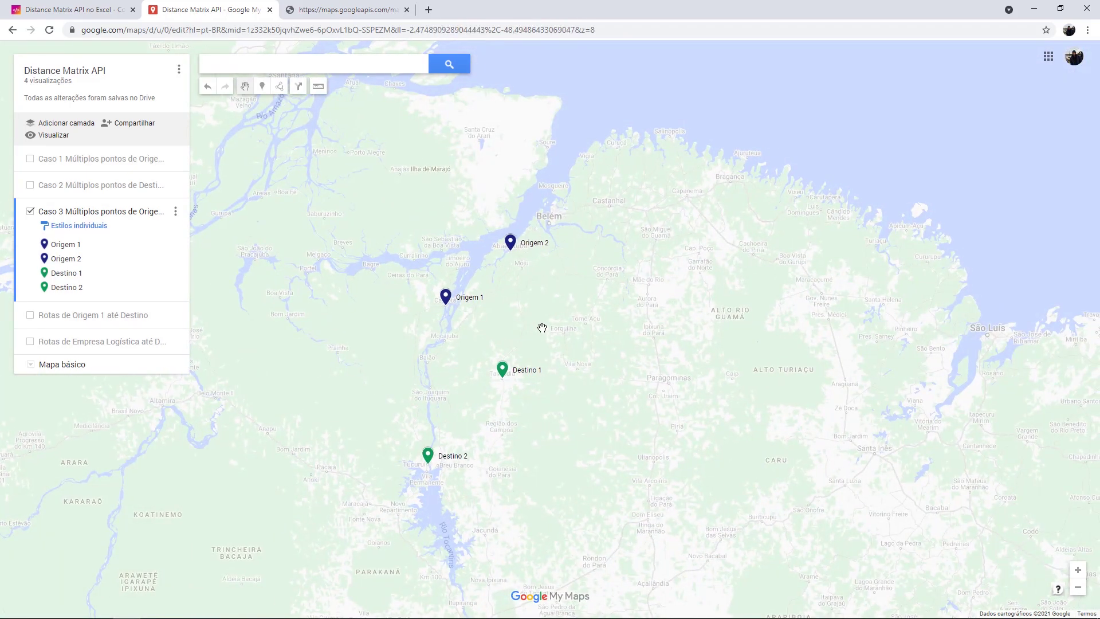
pyautogui.moveTo(534, 319); pyautogui.dragTo(539, 331)
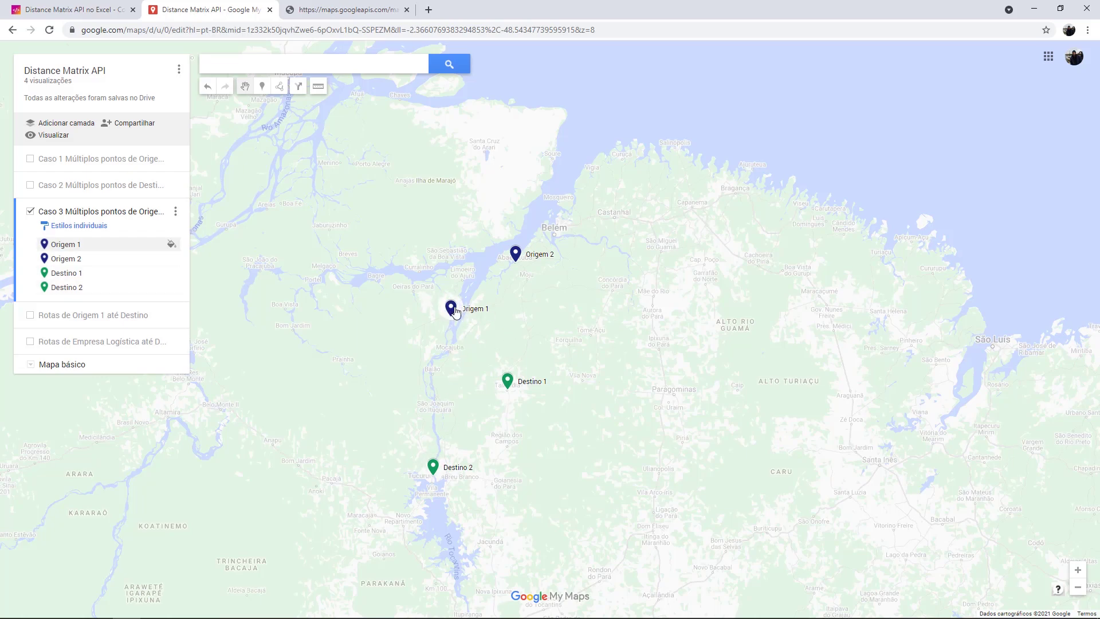
pyautogui.scroll(2, 528, 337)
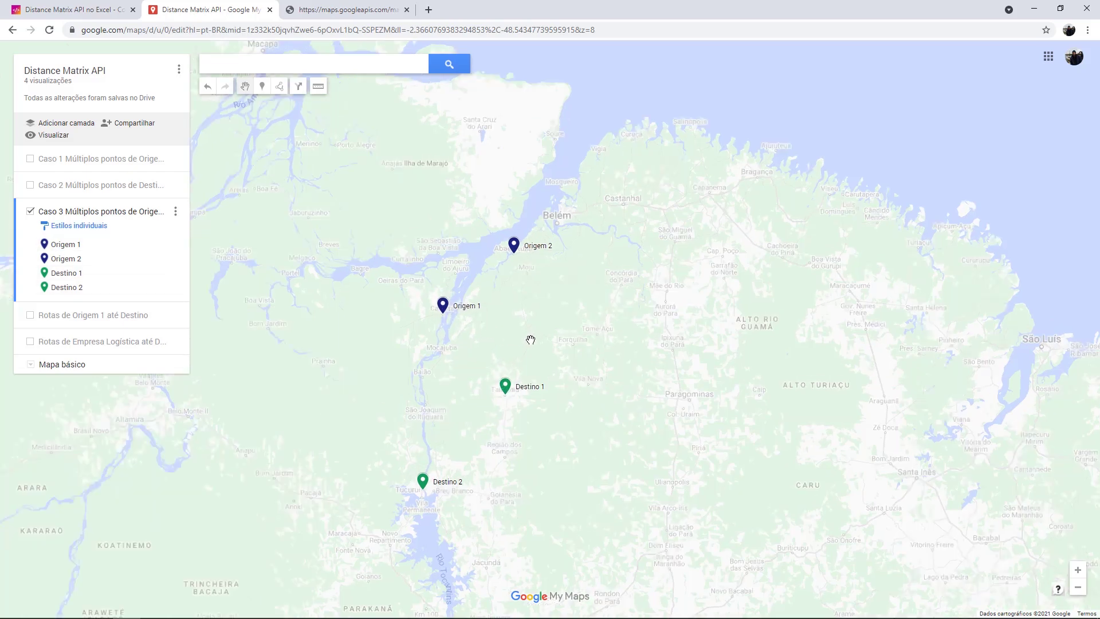
pyautogui.moveTo(503, 322)
pyautogui.mouseDown()
pyautogui.moveTo(516, 260)
pyautogui.moveTo(510, 319)
pyautogui.moveTo(566, 247)
pyautogui.mouseUp()
pyautogui.scroll(-2, 589, 244)
pyautogui.scroll(2, 559, 324)
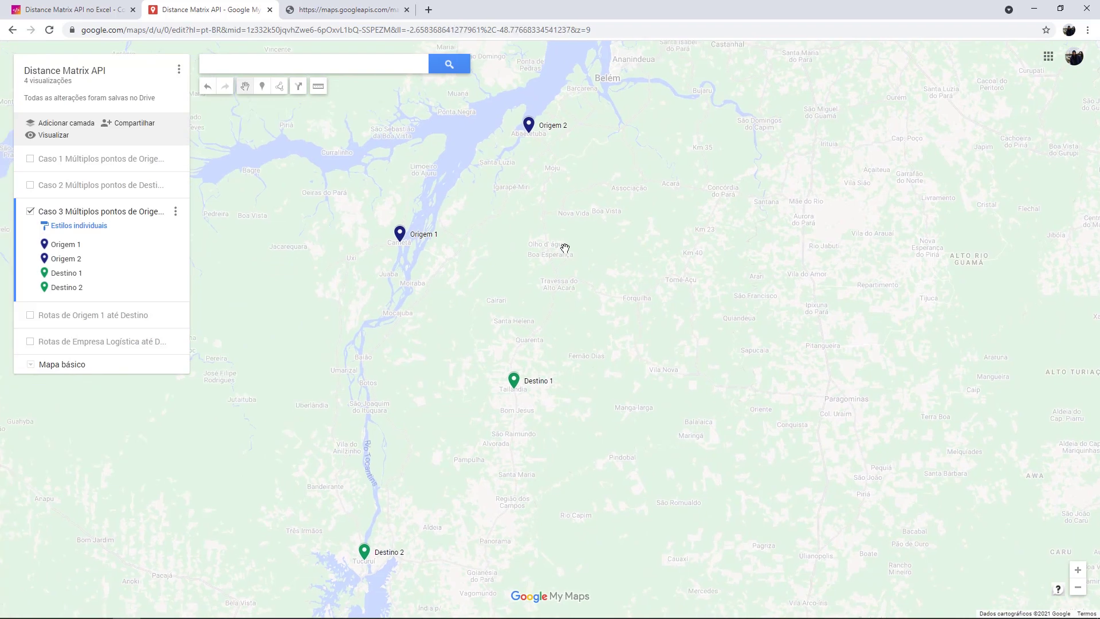
# Enter =SERVIÇOWEB(E6) in Caso 3 cell F6 to fetch the Distance Matrix XML response
pyautogui.hotkey('alt', 'Tab')
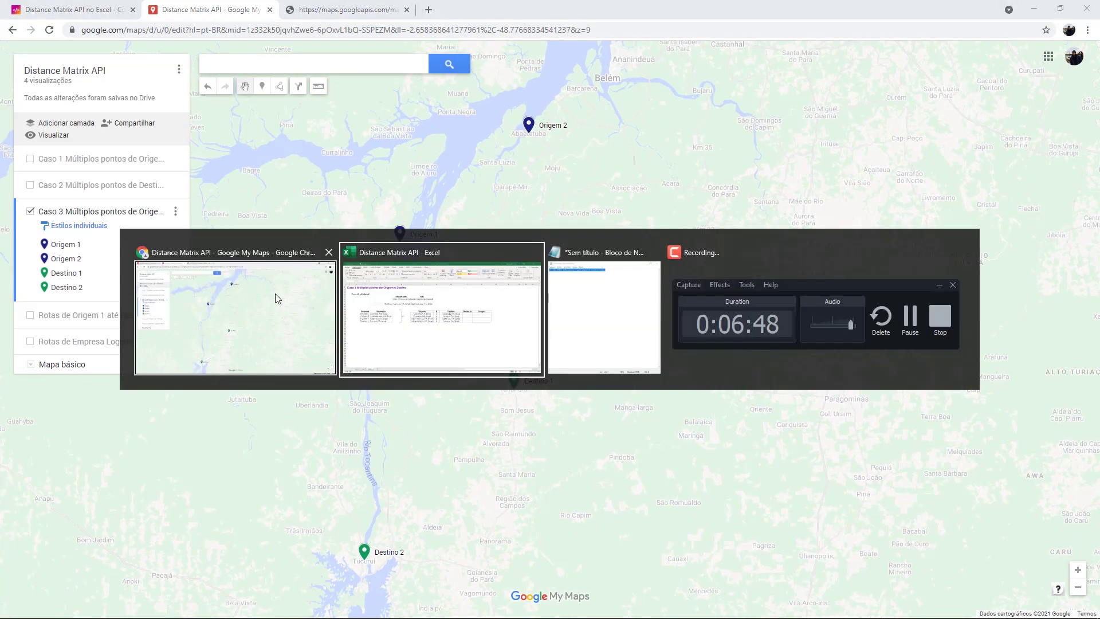
pyautogui.click(376, 359)
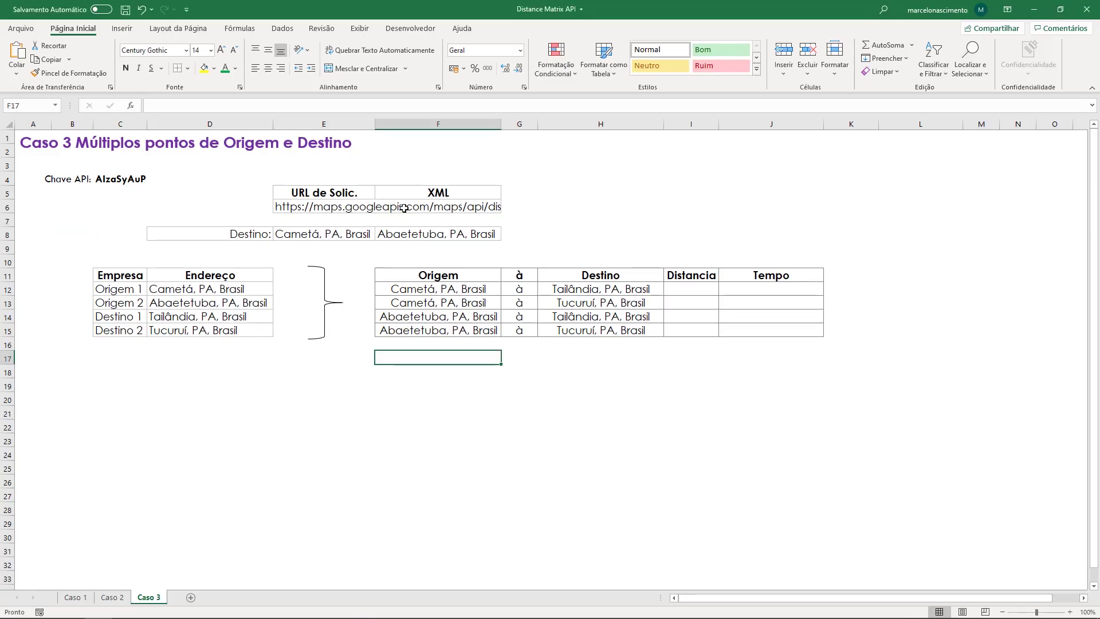
pyautogui.press('Up')
pyautogui.click(435, 210)
pyautogui.write('=')
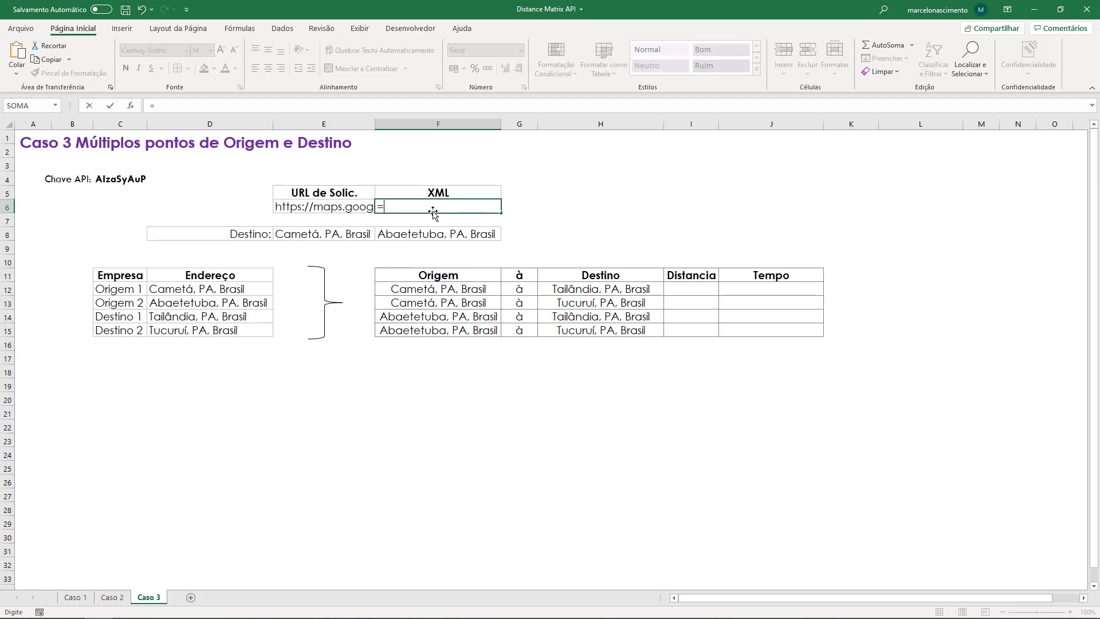
pyautogui.write('ser')
pyautogui.press('Tab')
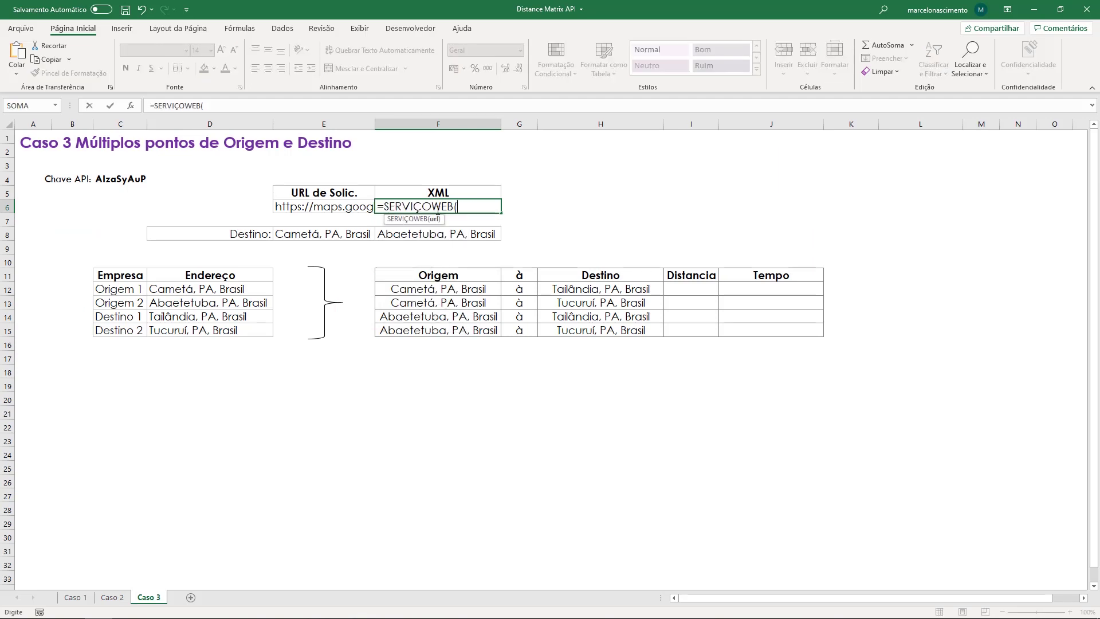
pyautogui.click(310, 207)
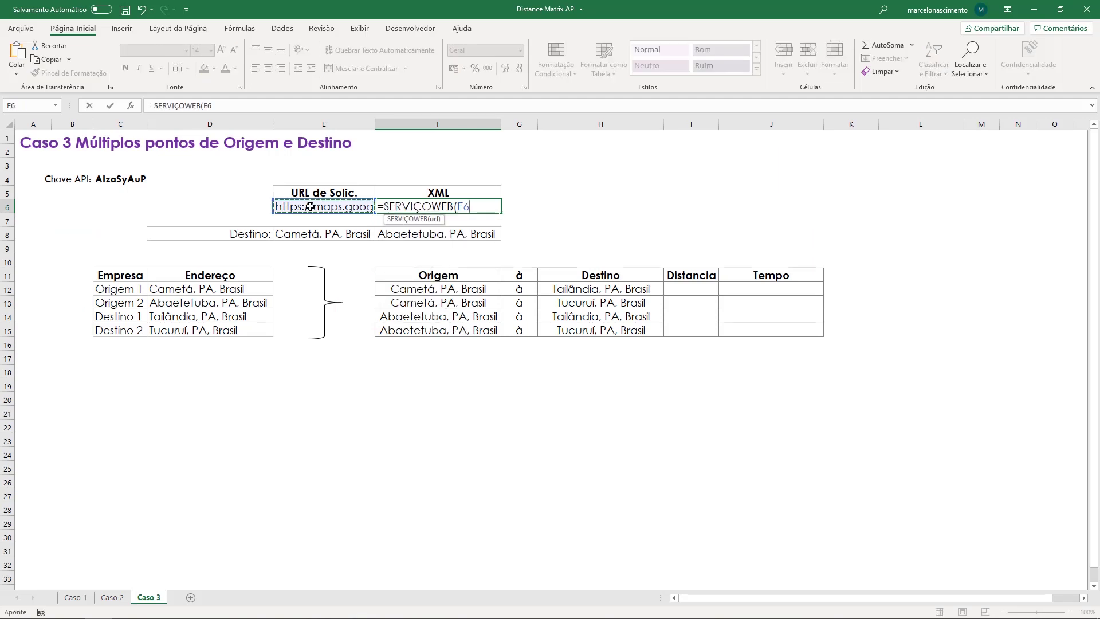
pyautogui.press('Return')
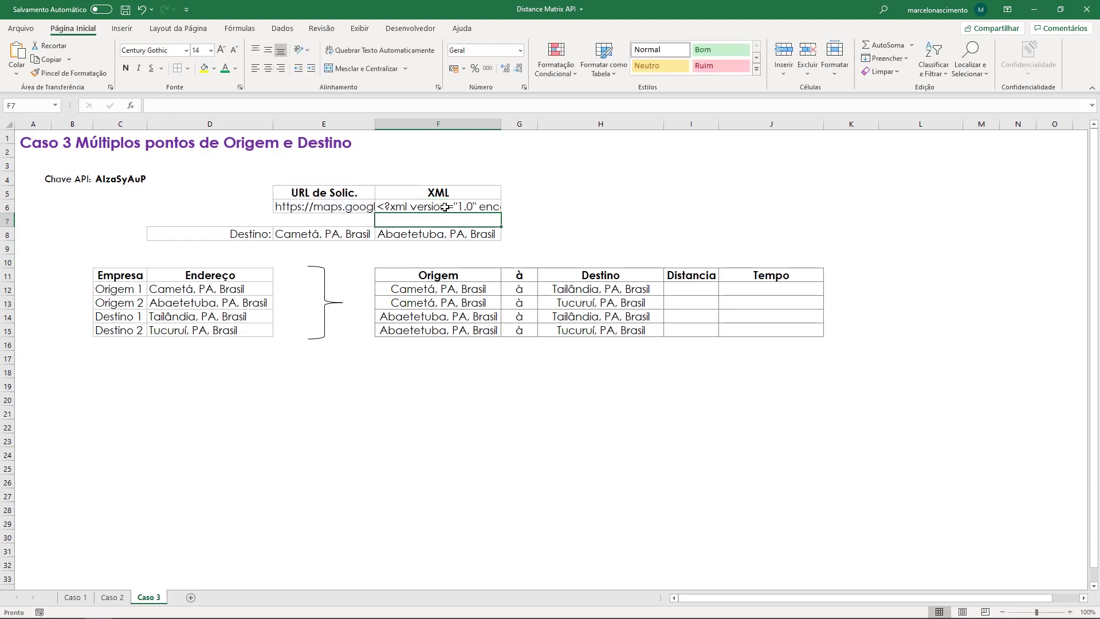
pyautogui.click(679, 291)
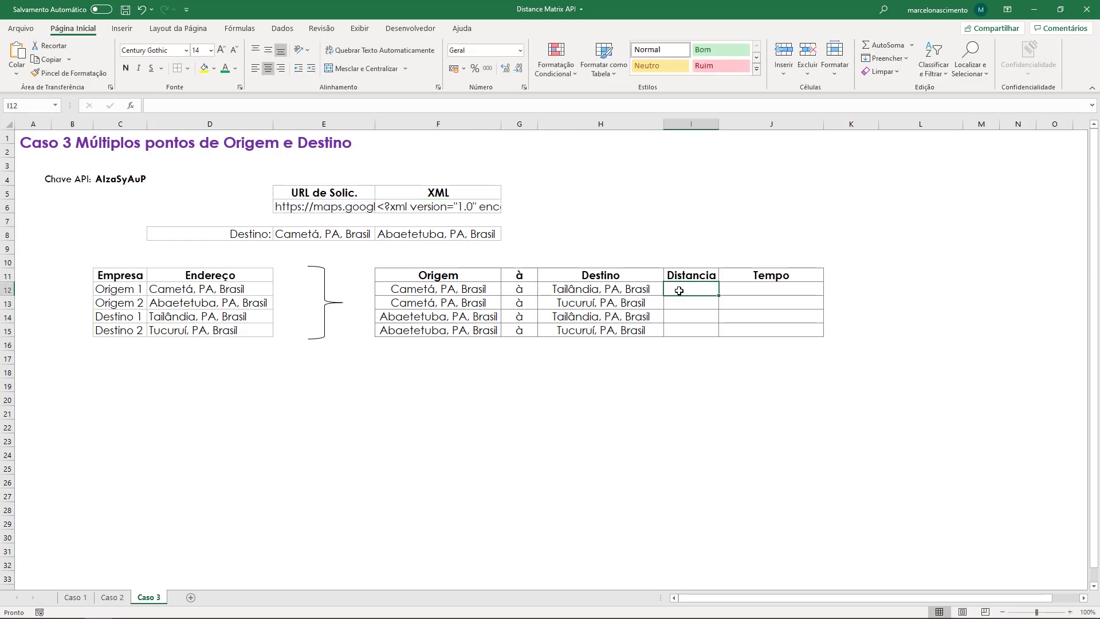
# Copy Caso 2's E12 FILTROXML distance formula into Caso 3's Distancia cells I12:I15
pyautogui.click(112, 597)
pyautogui.click(339, 290)
pyautogui.click(432, 108)
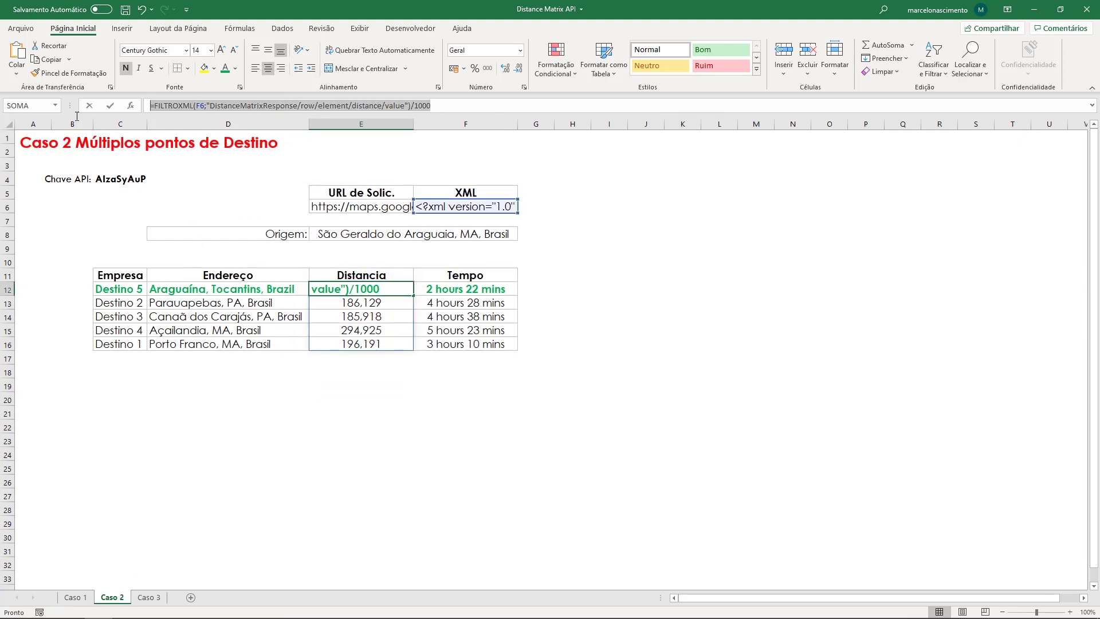
pyautogui.press('Escape')
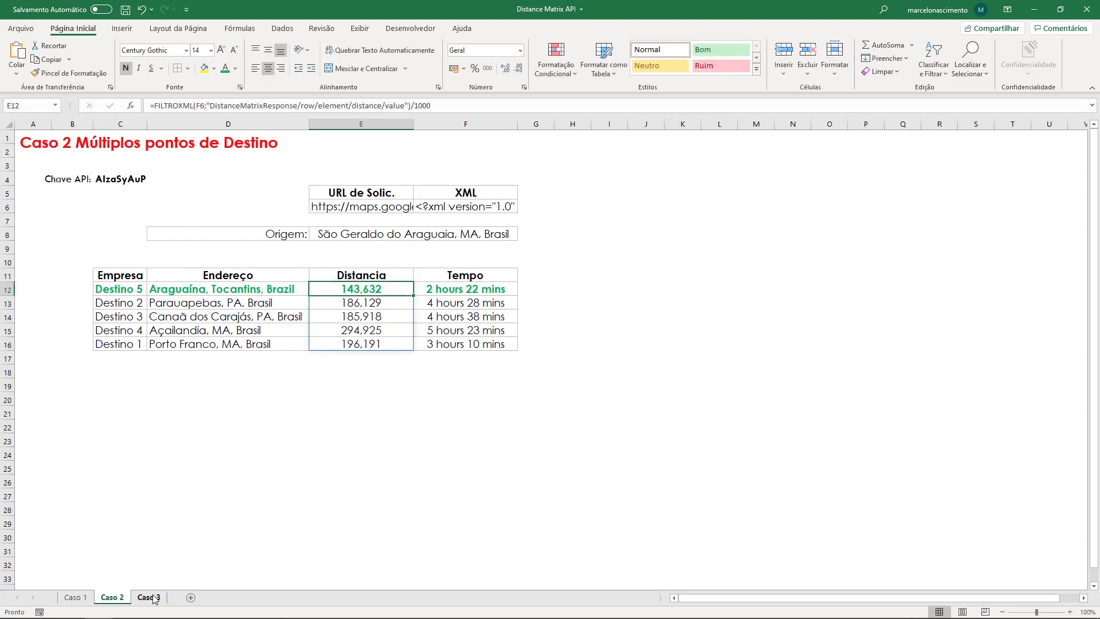
pyautogui.click(149, 597)
pyautogui.click(331, 109)
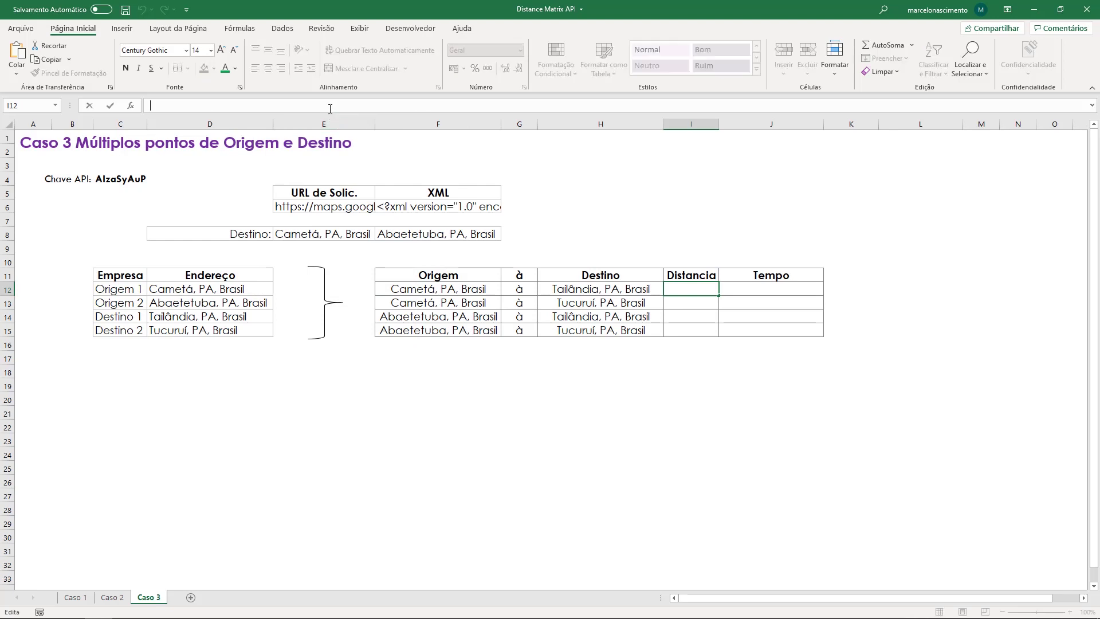
pyautogui.hotkey('ctrl', 'v')
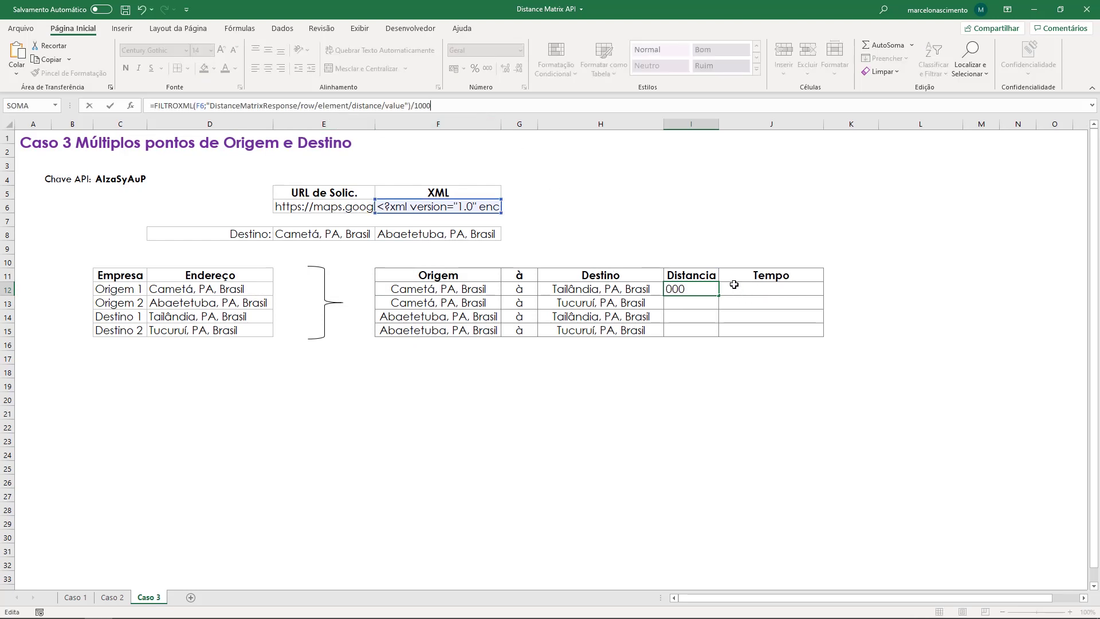
pyautogui.press('Return')
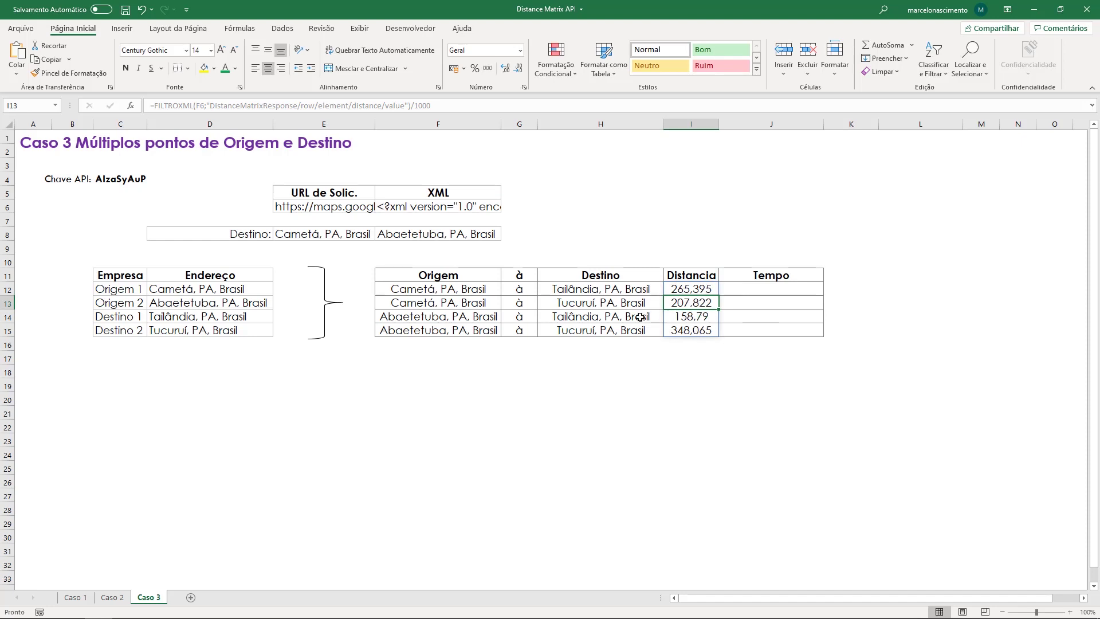
# Check the shortest pair, Abaetetuba–Tailândia, showing 158,79 km in I14
pyautogui.moveTo(447, 316); pyautogui.dragTo(685, 317)
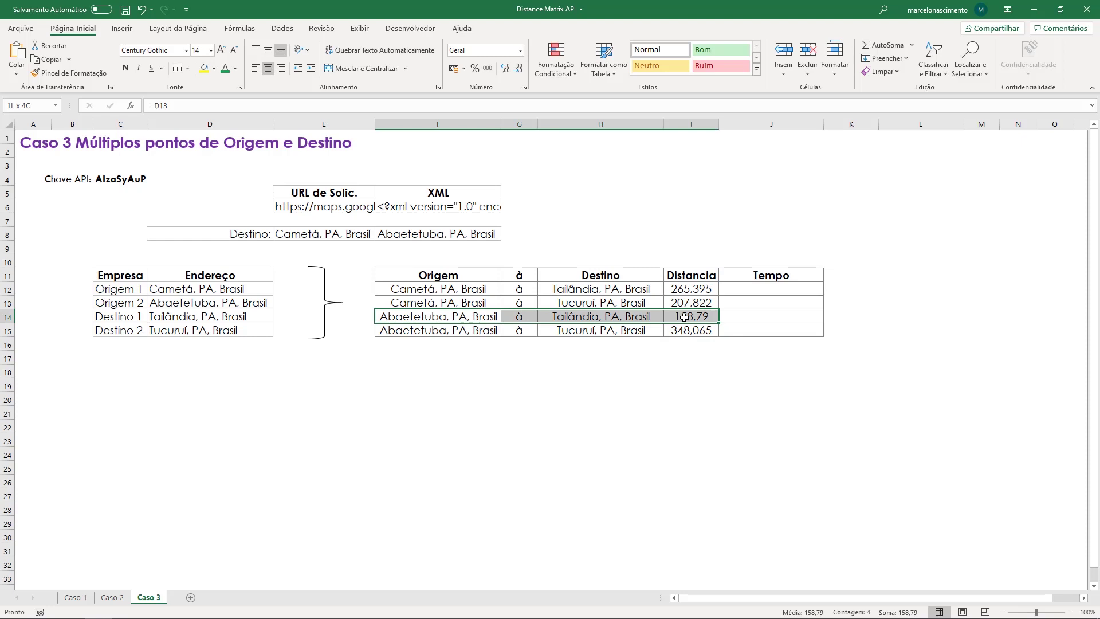
pyautogui.click(639, 370)
pyautogui.click(702, 320)
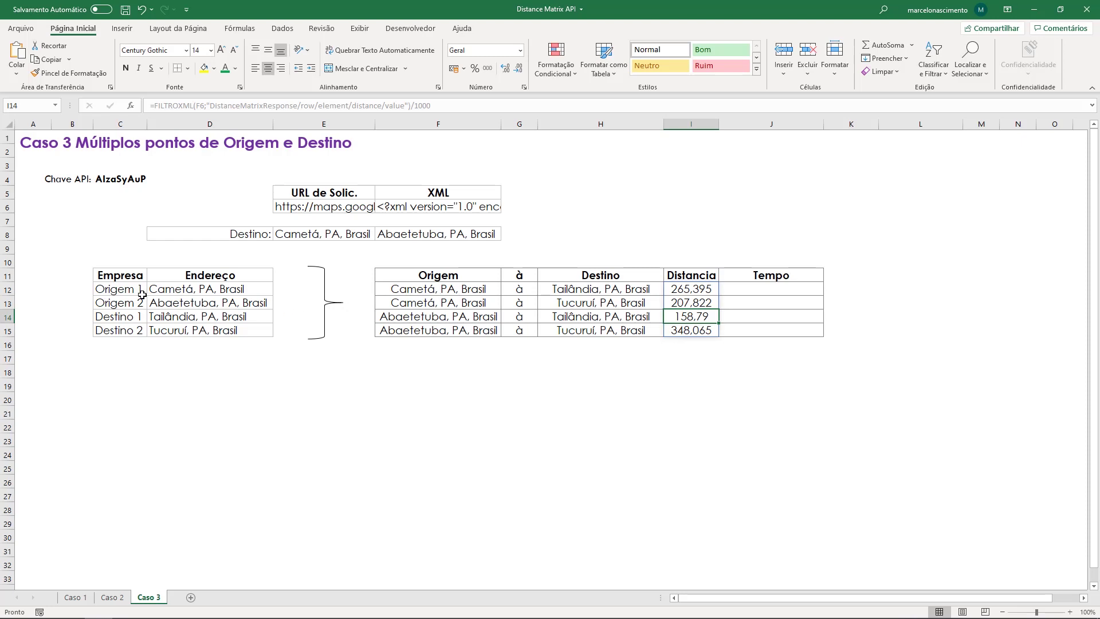
pyautogui.click(122, 303)
pyautogui.click(301, 208)
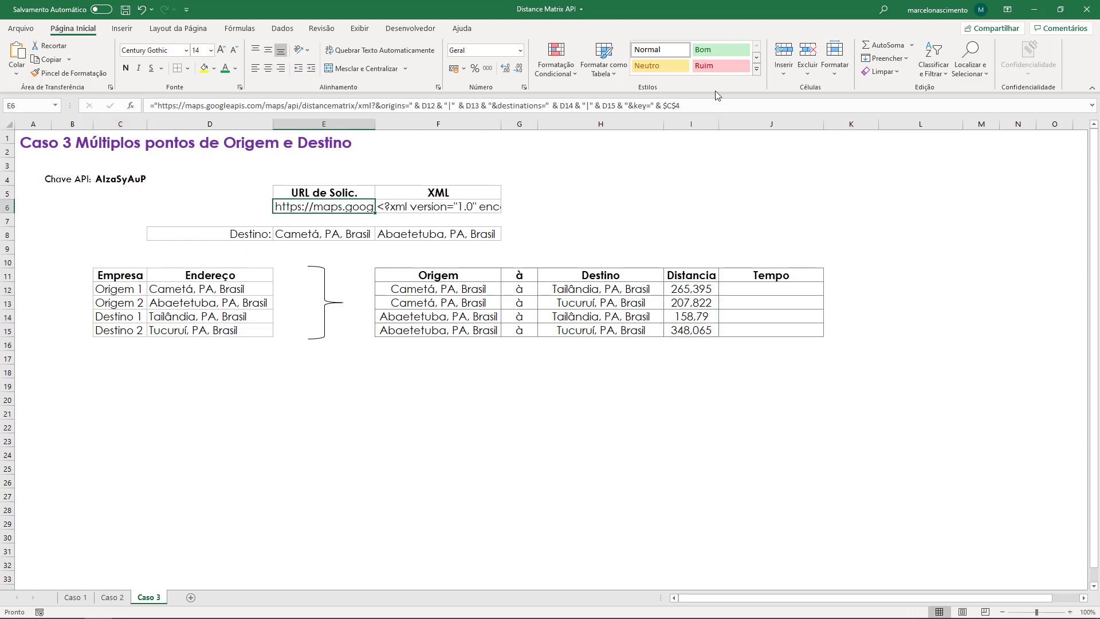
pyautogui.click(728, 99)
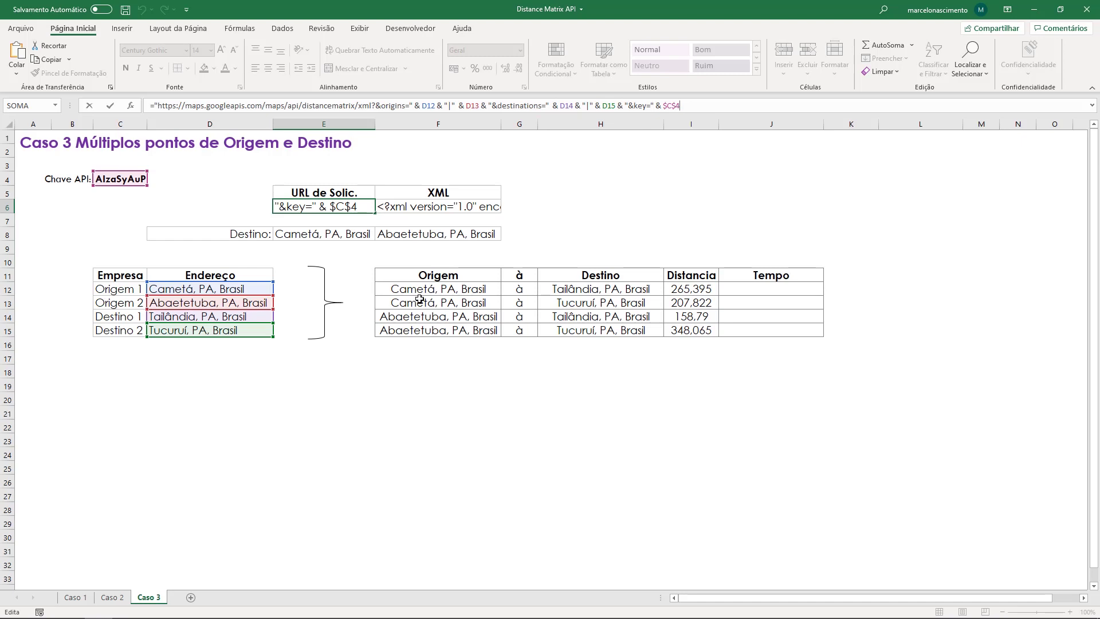
pyautogui.press('Return')
pyautogui.click(438, 290)
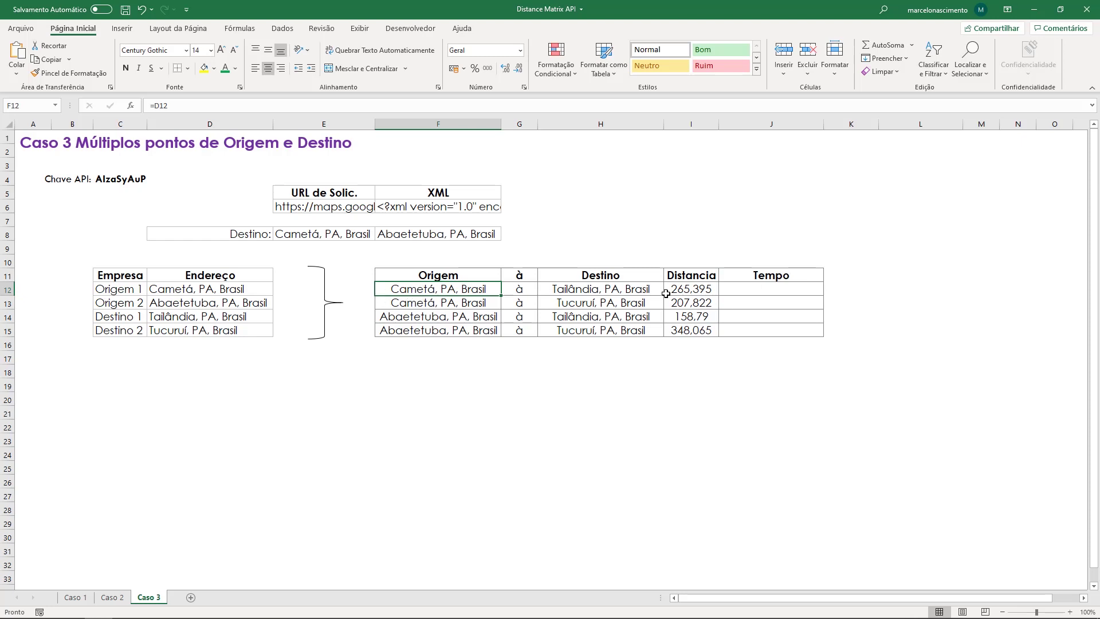
pyautogui.click(175, 291)
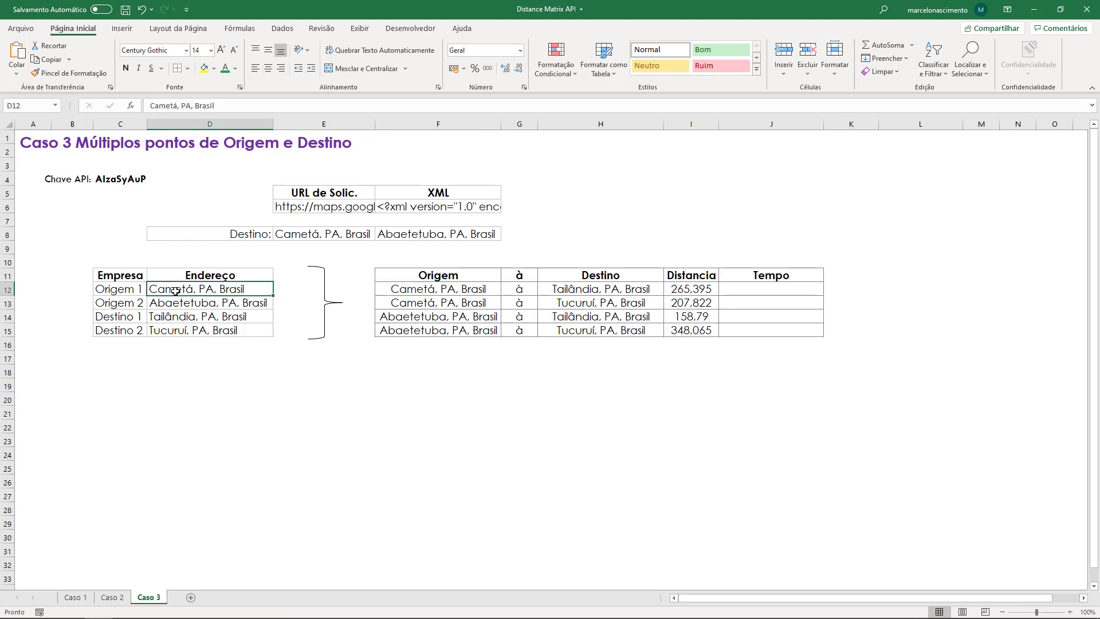
pyautogui.click(172, 320)
pyautogui.click(184, 289)
pyautogui.press('Down')
pyautogui.press('Down')
pyautogui.press('Down')
pyautogui.press('Up')
pyautogui.press('Up')
pyautogui.press('Up')
pyautogui.click(427, 290)
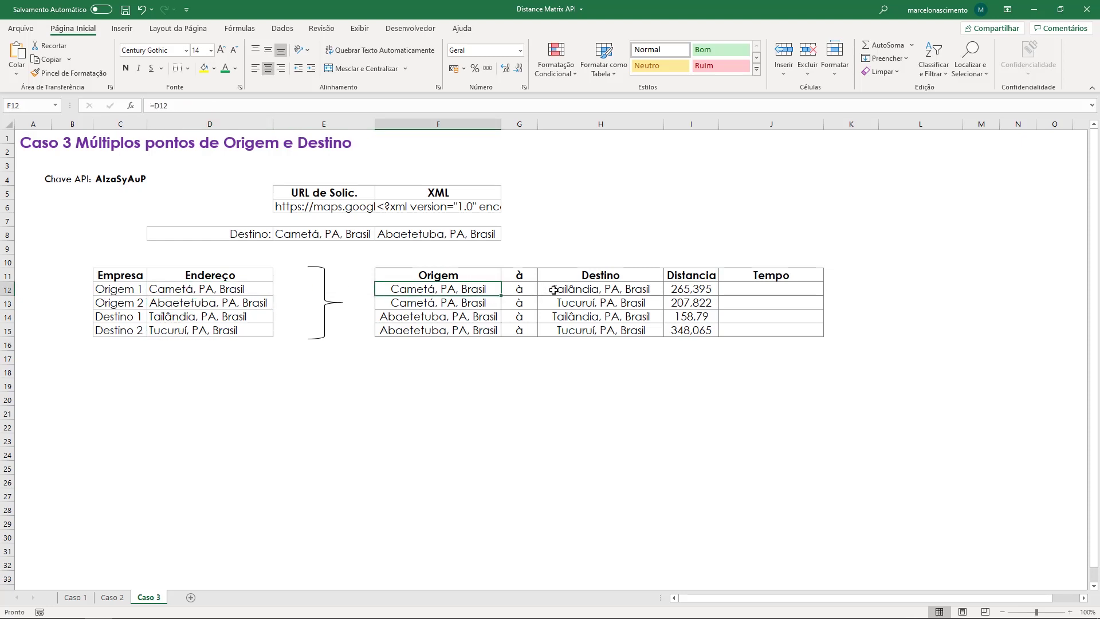
pyautogui.click(554, 291)
pyautogui.click(419, 305)
pyautogui.click(595, 304)
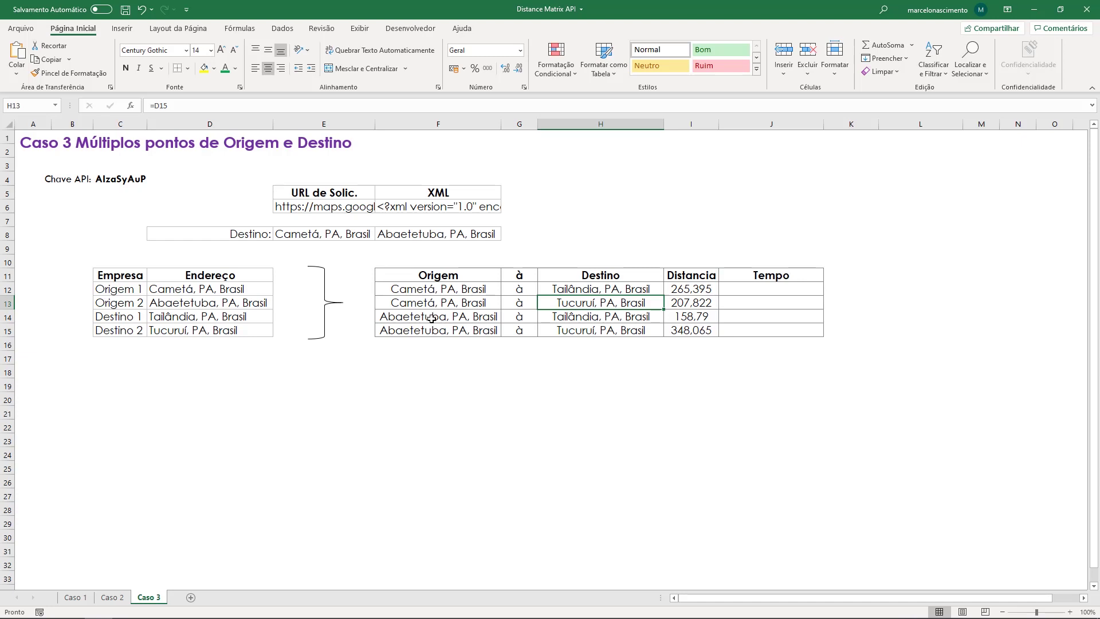
pyautogui.click(426, 319)
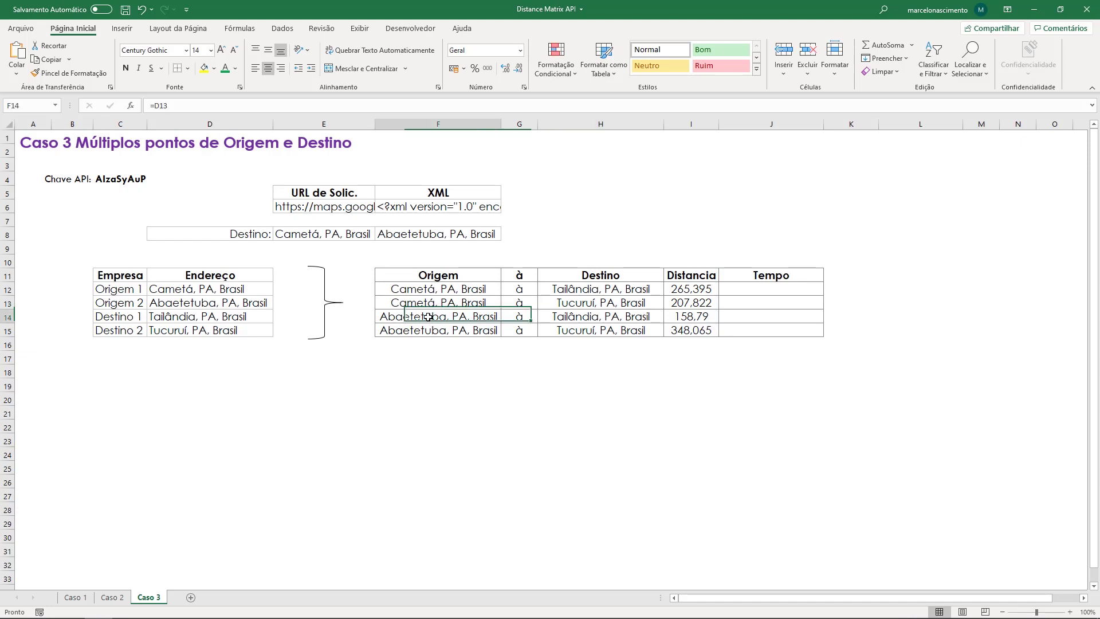
pyautogui.click(562, 317)
pyautogui.click(405, 332)
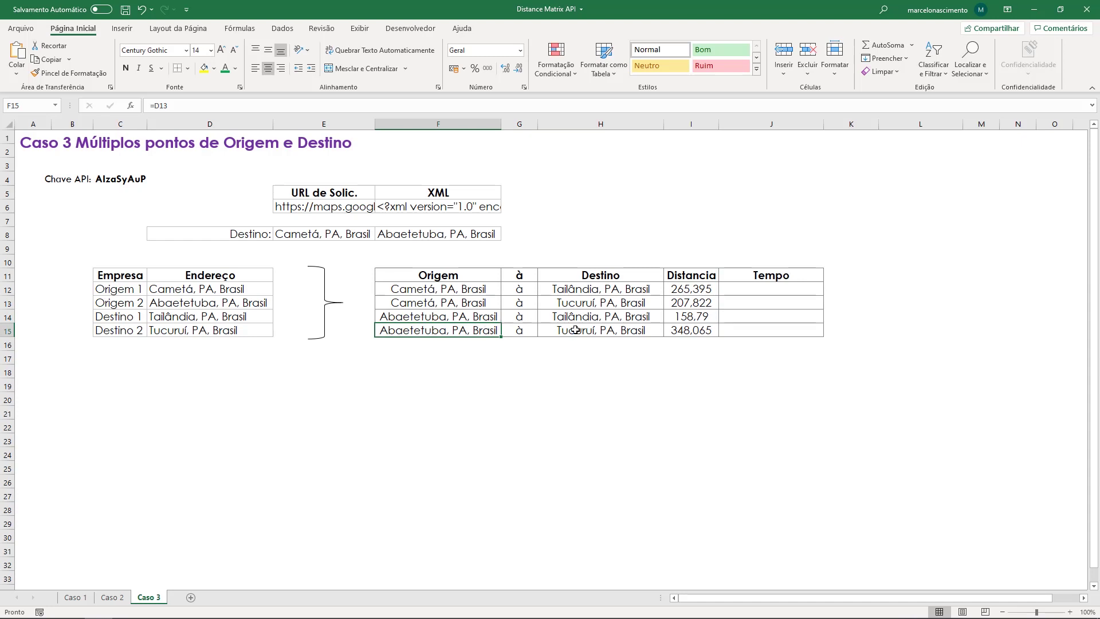
pyautogui.press('Right')
pyautogui.press('Right')
pyautogui.click(182, 304)
pyautogui.click(181, 316)
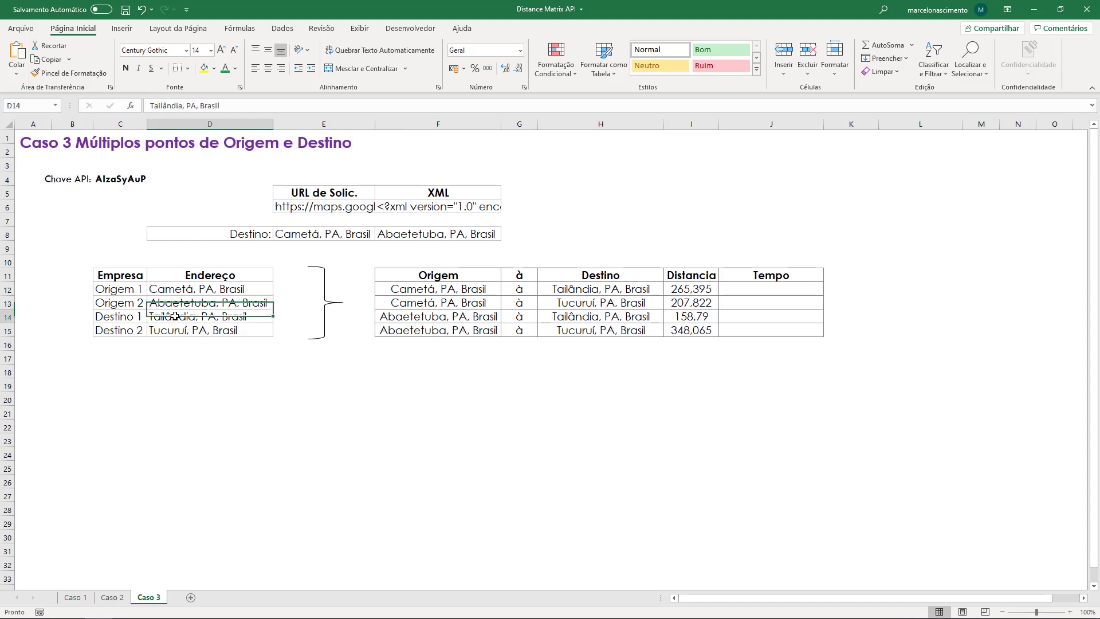
pyautogui.click(183, 304)
pyautogui.click(182, 333)
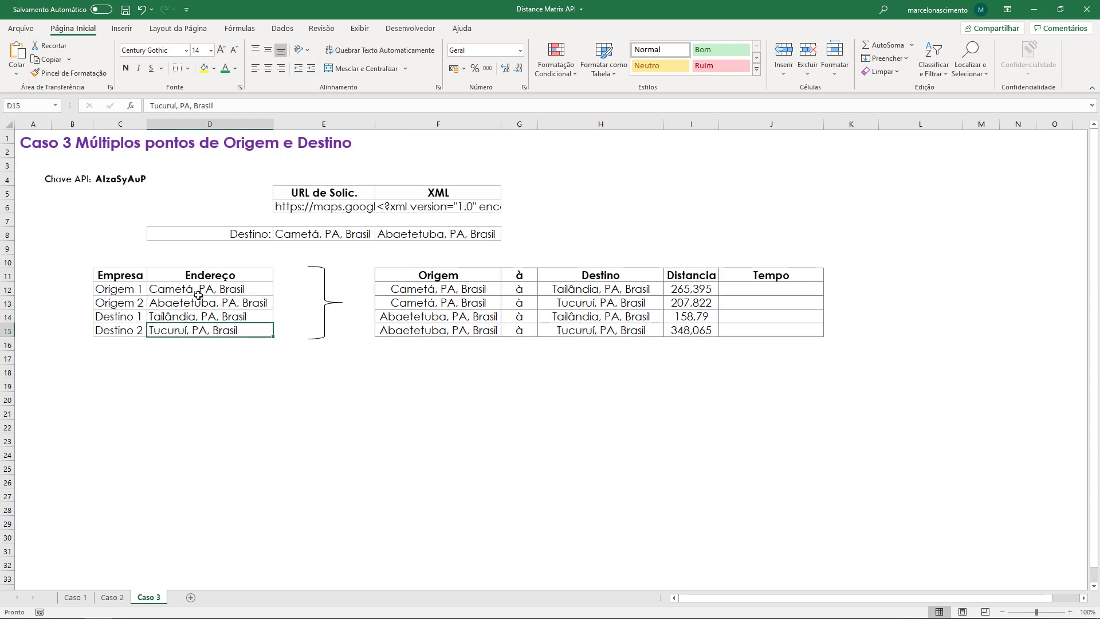
pyautogui.click(331, 234)
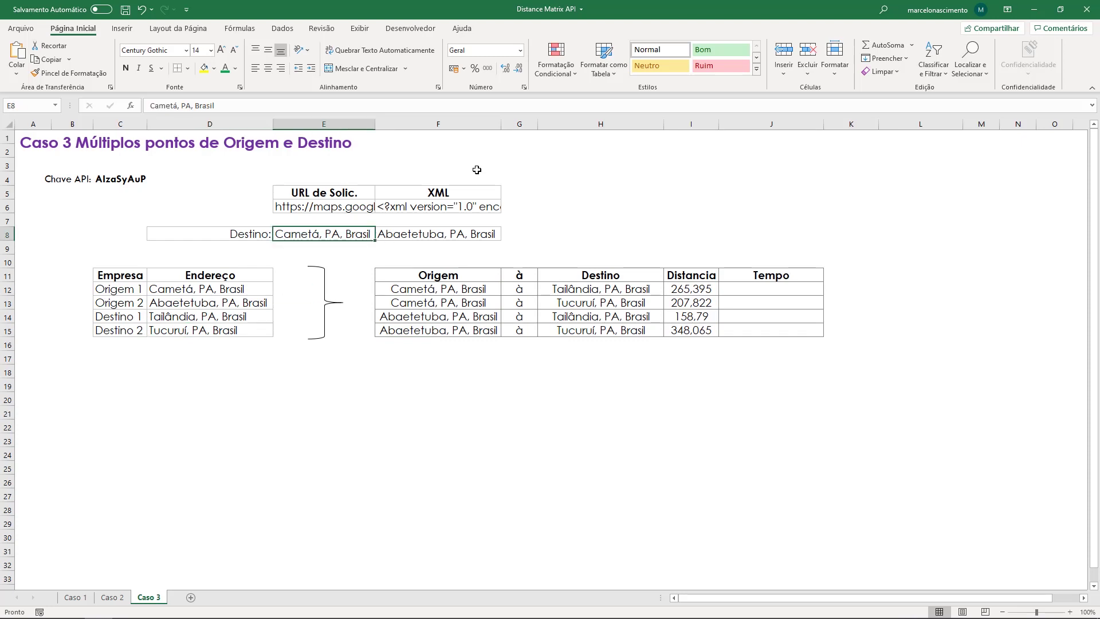
pyautogui.click(382, 212)
pyautogui.click(318, 210)
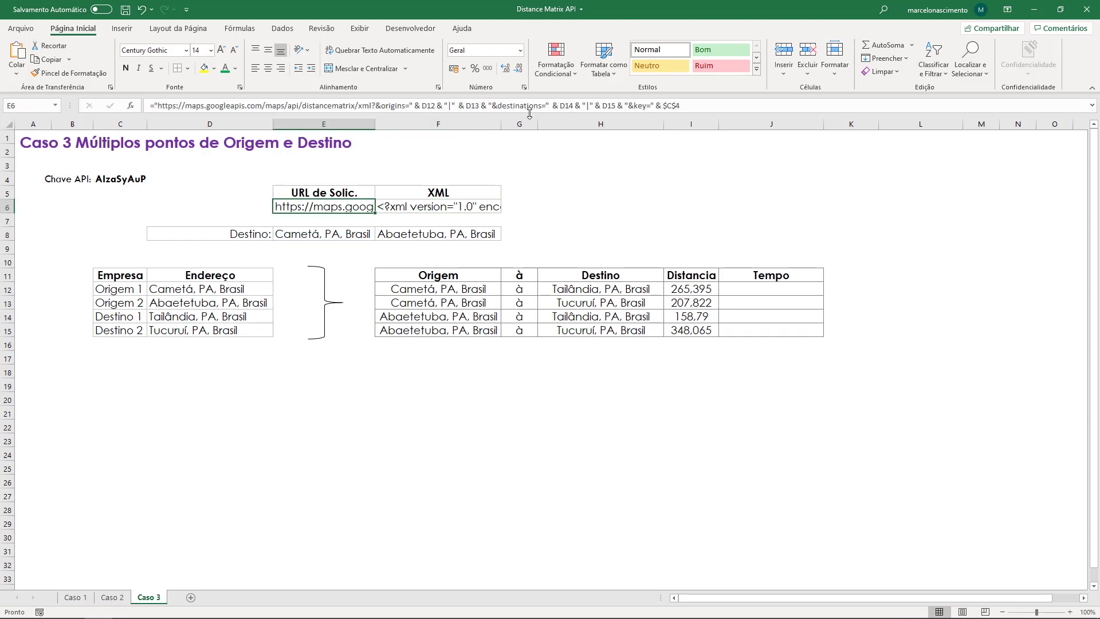
pyautogui.click(533, 106)
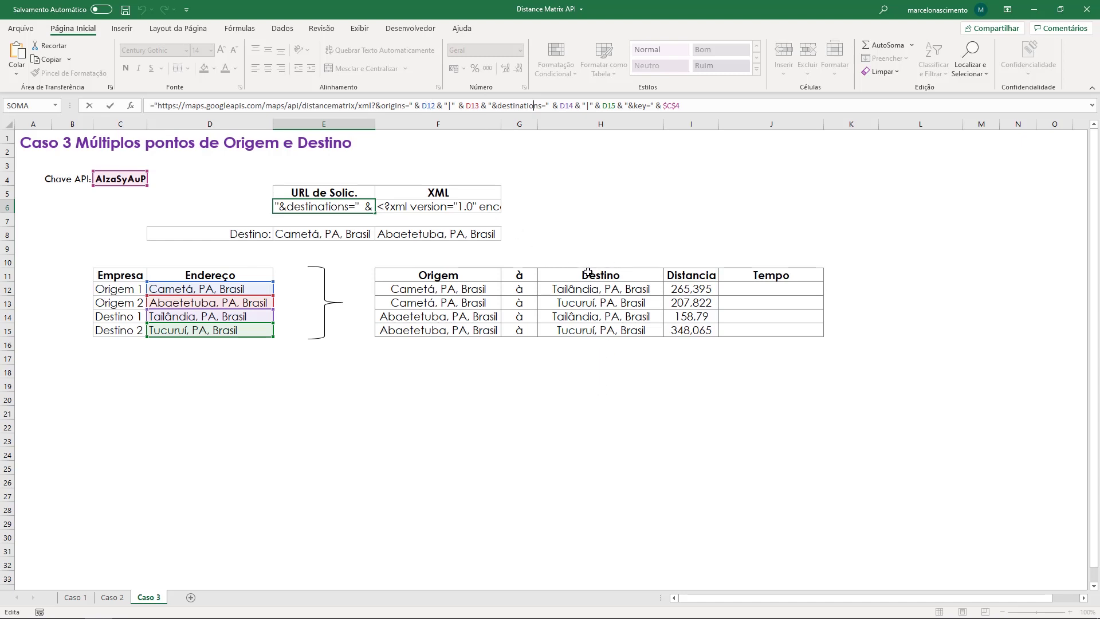
pyautogui.hotkey('ctrl', 'Return')
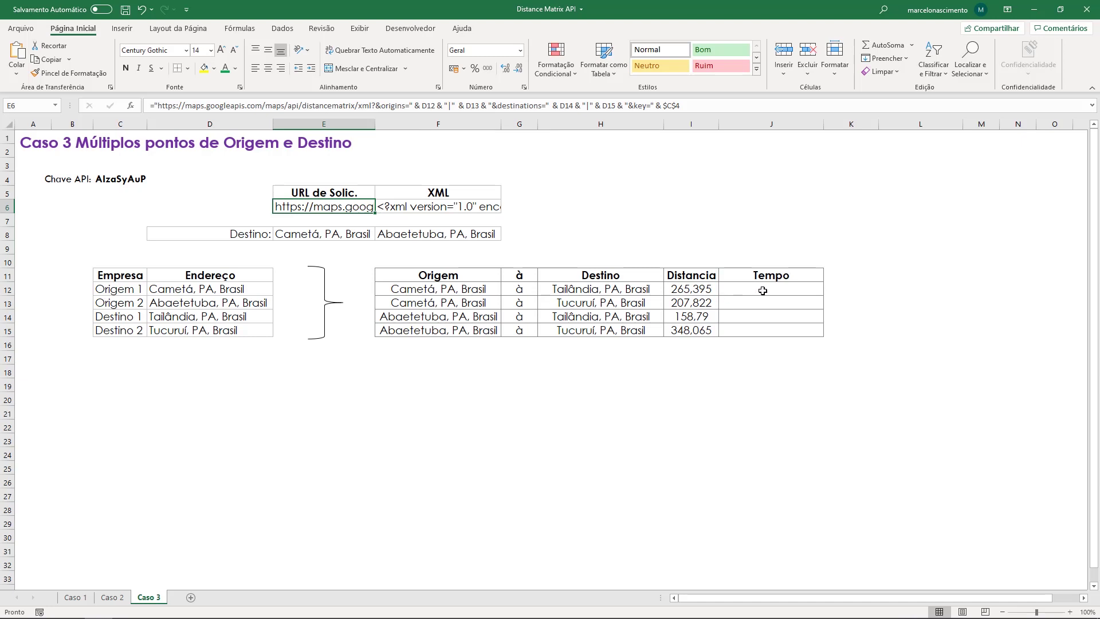
# Copy Caso 2's F12 duration formula into Caso 3 cell J12 to fill the Tempo column
pyautogui.click(112, 597)
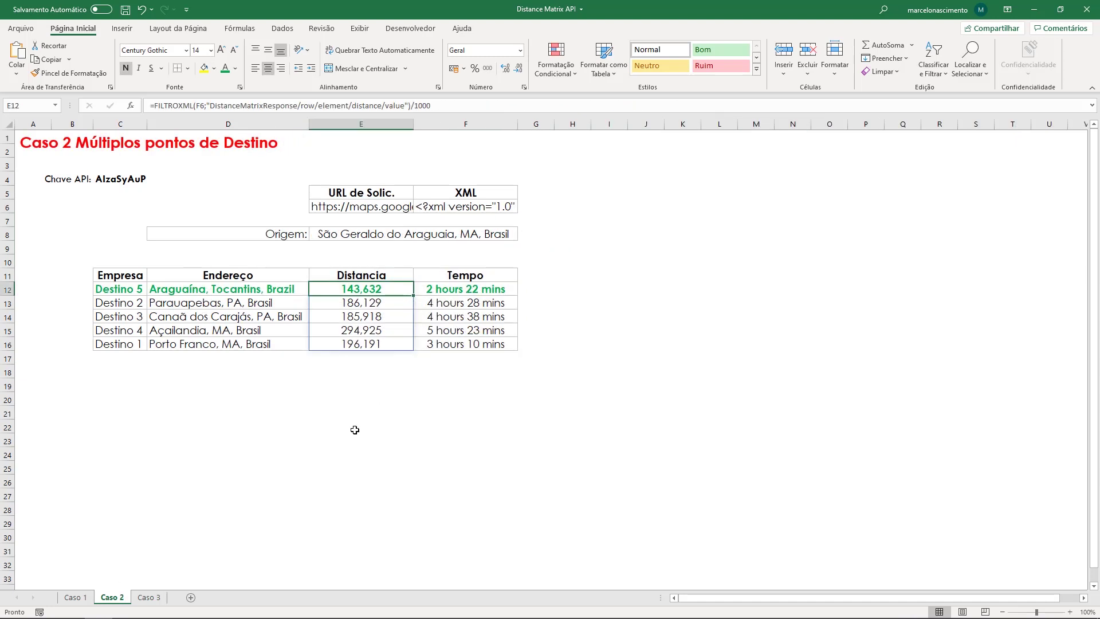
pyautogui.click(476, 288)
pyautogui.press('F2')
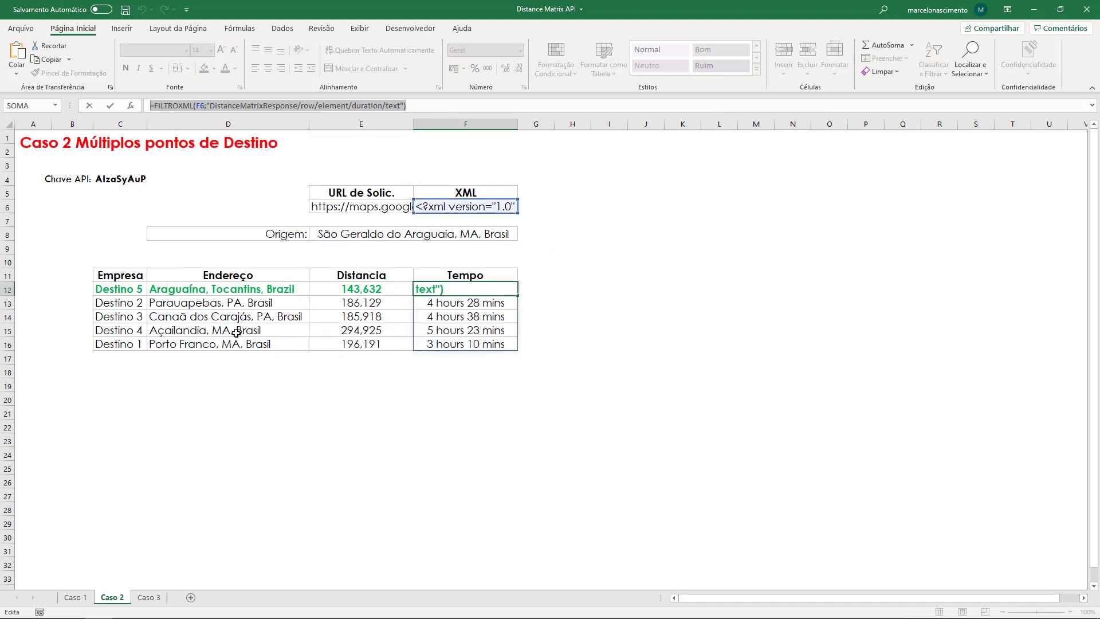
pyautogui.press('Return')
pyautogui.click(149, 597)
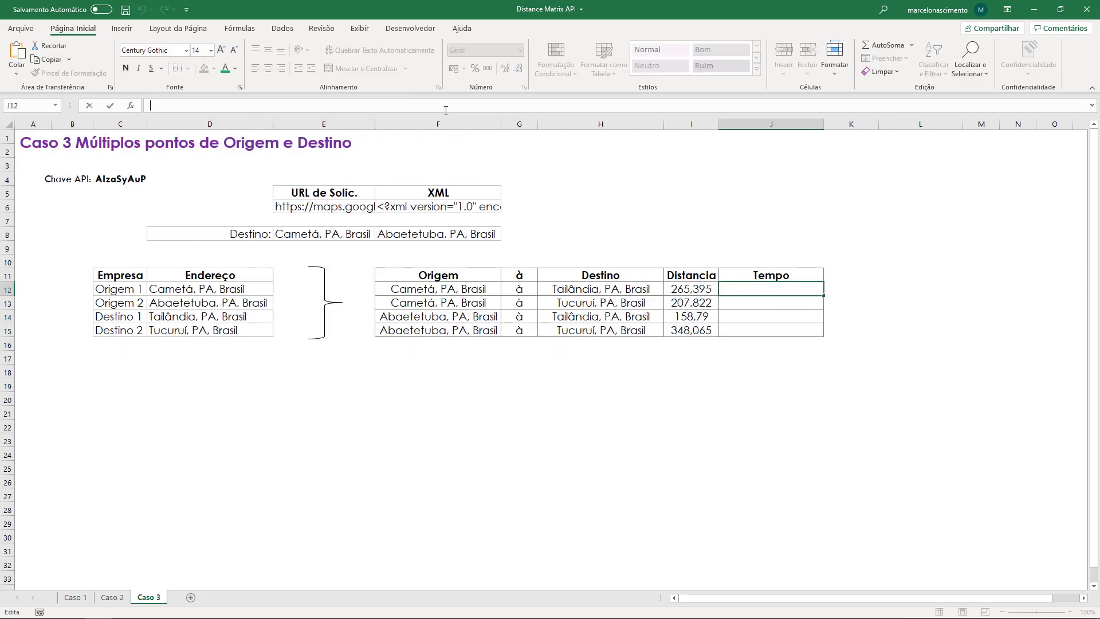
pyautogui.doubleClick(739, 293)
pyautogui.write('=FILTROXML(F6;"DistanceMatrixResponse/row/element/duration/text")')
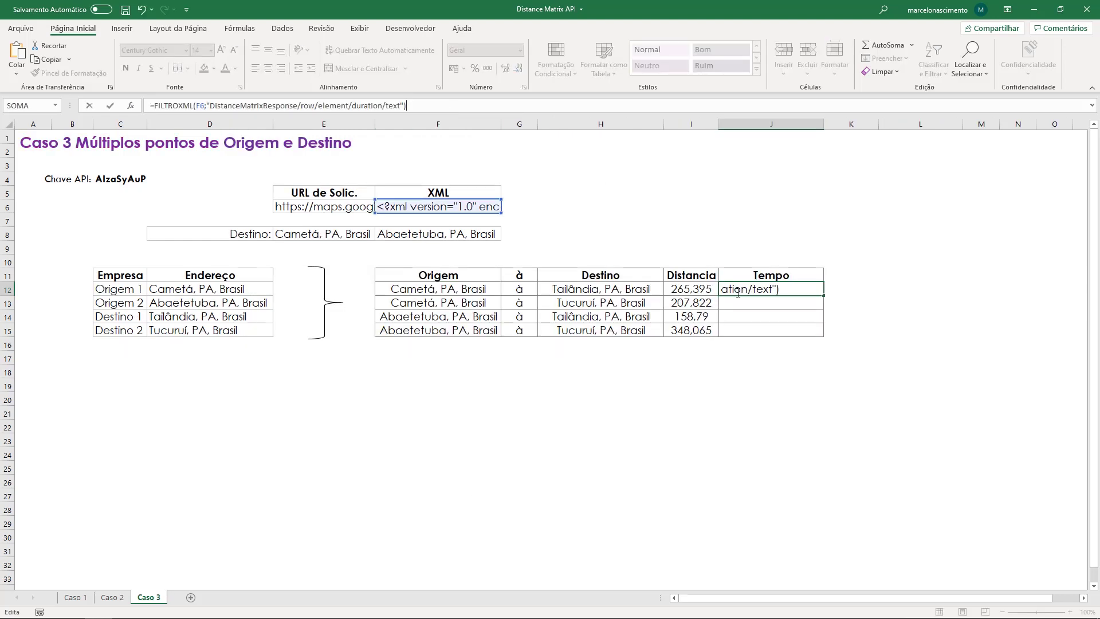
pyautogui.press('Return')
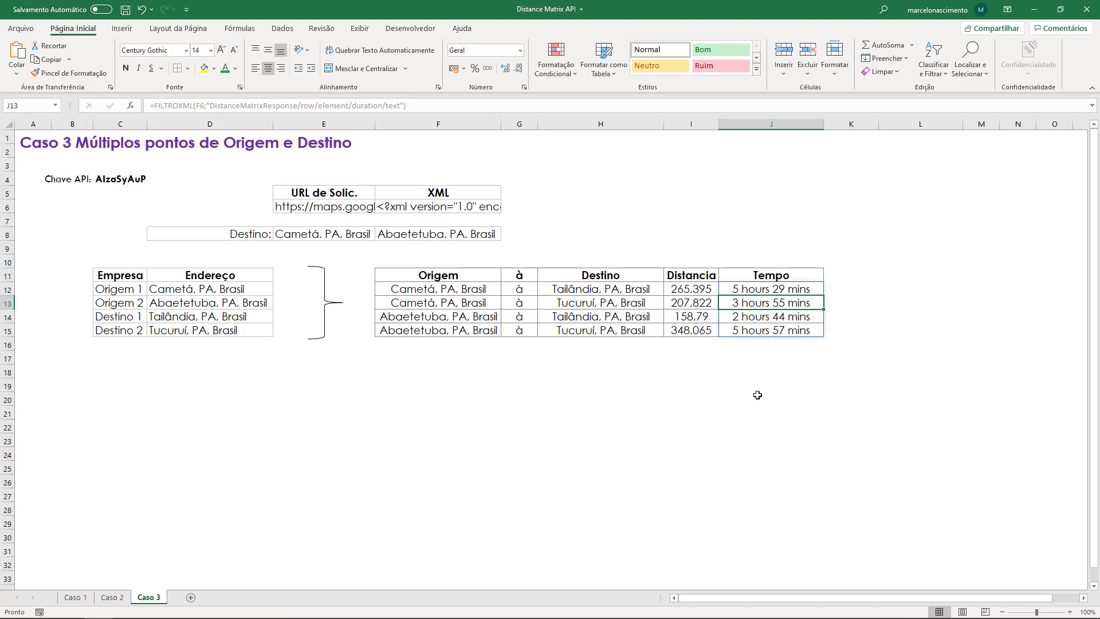
pyautogui.click(756, 390)
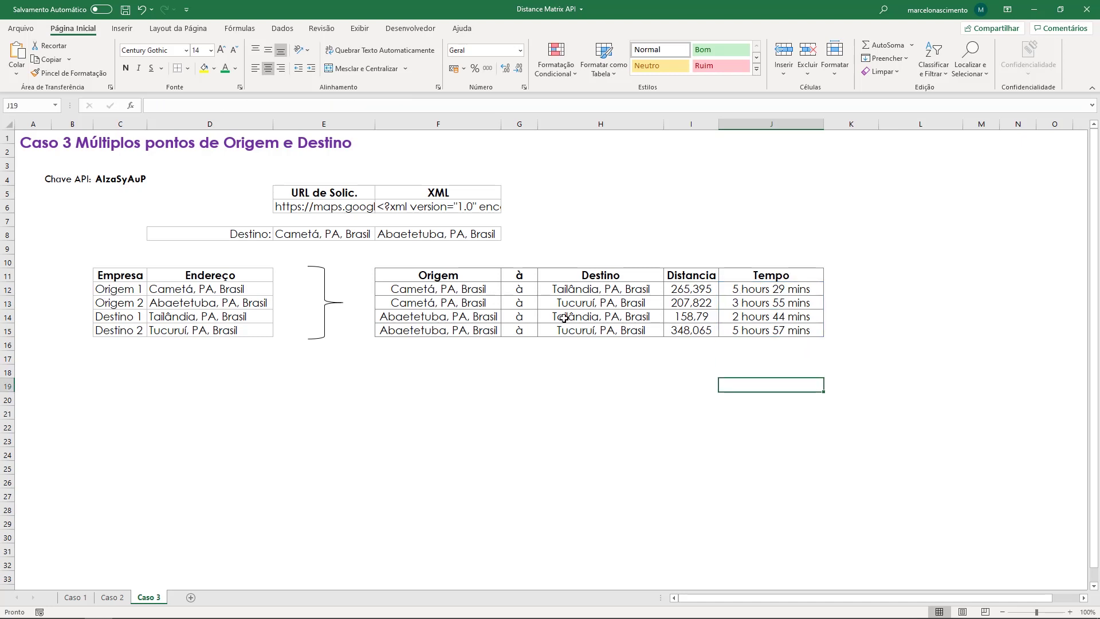
# Make the Cametá–Tucuruí (207.822) and Abaetetuba–Tailândia (158.79) rows bold green
pyautogui.moveTo(458, 316); pyautogui.dragTo(690, 316)
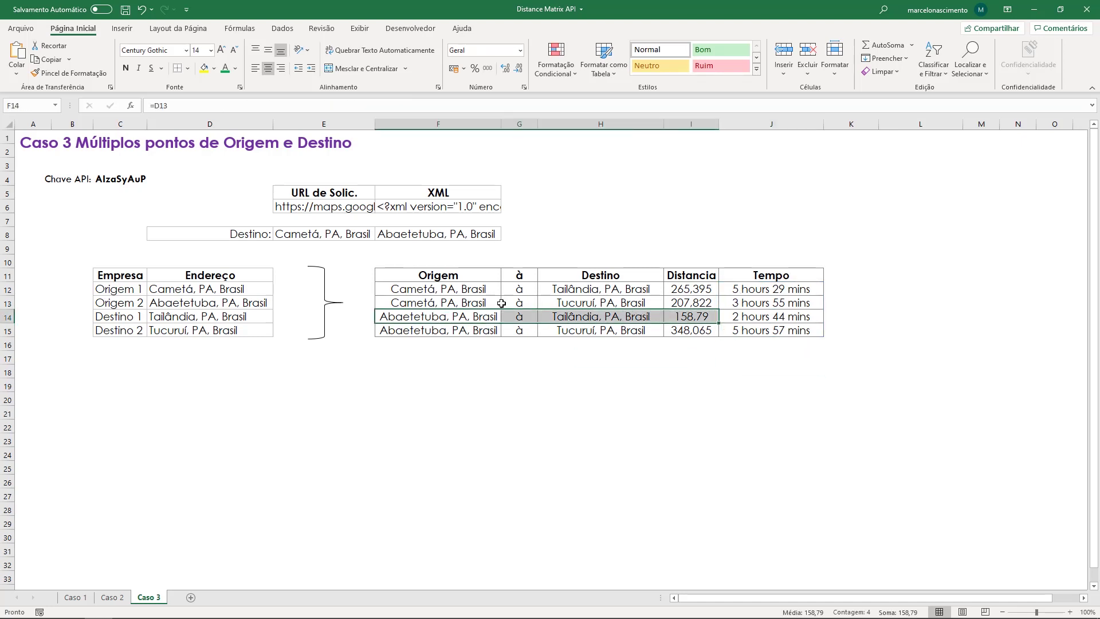
pyautogui.moveTo(448, 302); pyautogui.dragTo(516, 302)
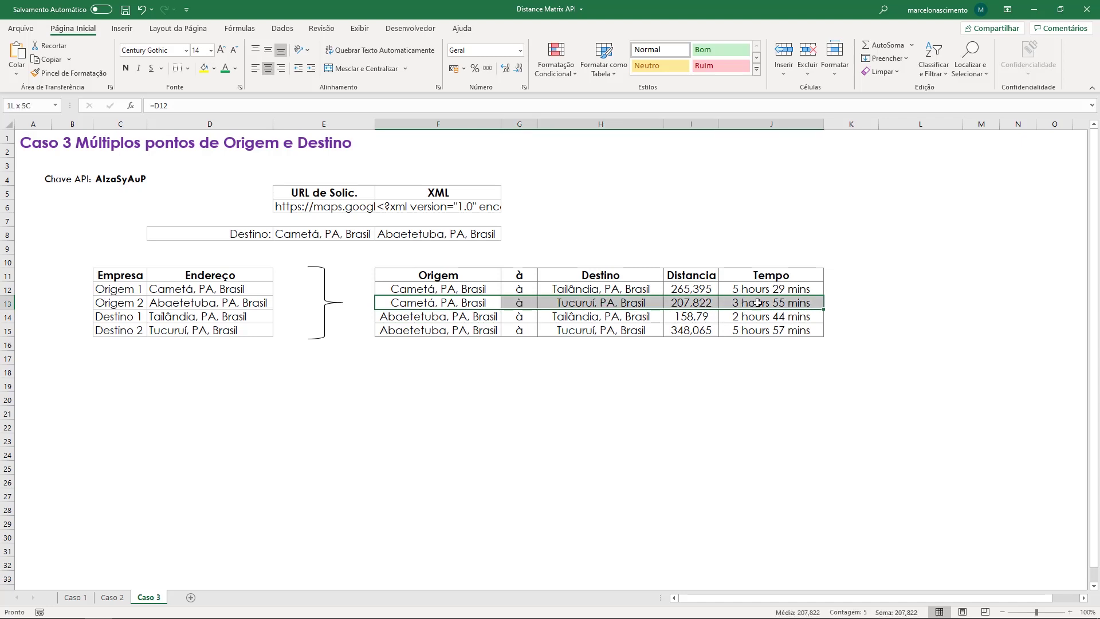
pyautogui.moveTo(448, 302); pyautogui.dragTo(771, 303)
pyautogui.click(225, 68)
pyautogui.click(126, 68)
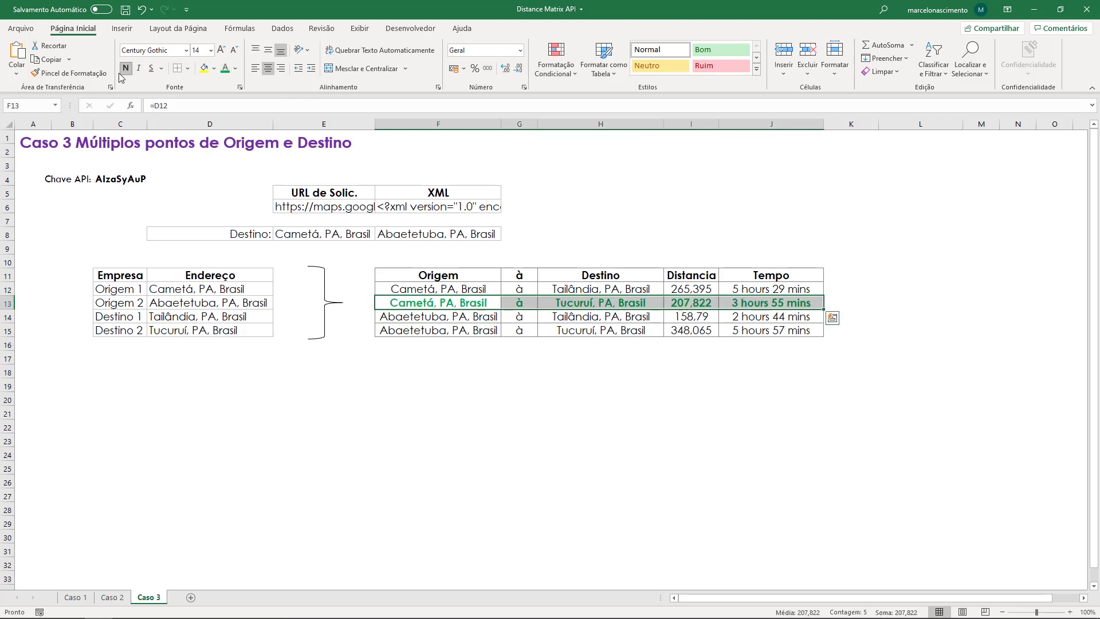
pyautogui.moveTo(433, 316); pyautogui.dragTo(771, 316)
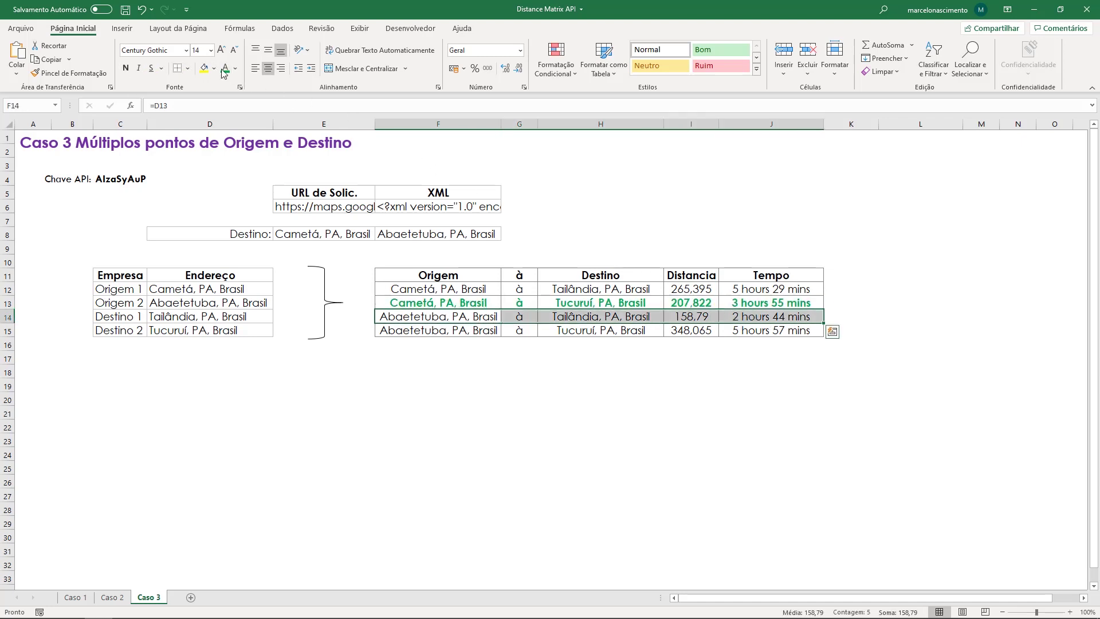
pyautogui.click(125, 68)
pyautogui.click(225, 68)
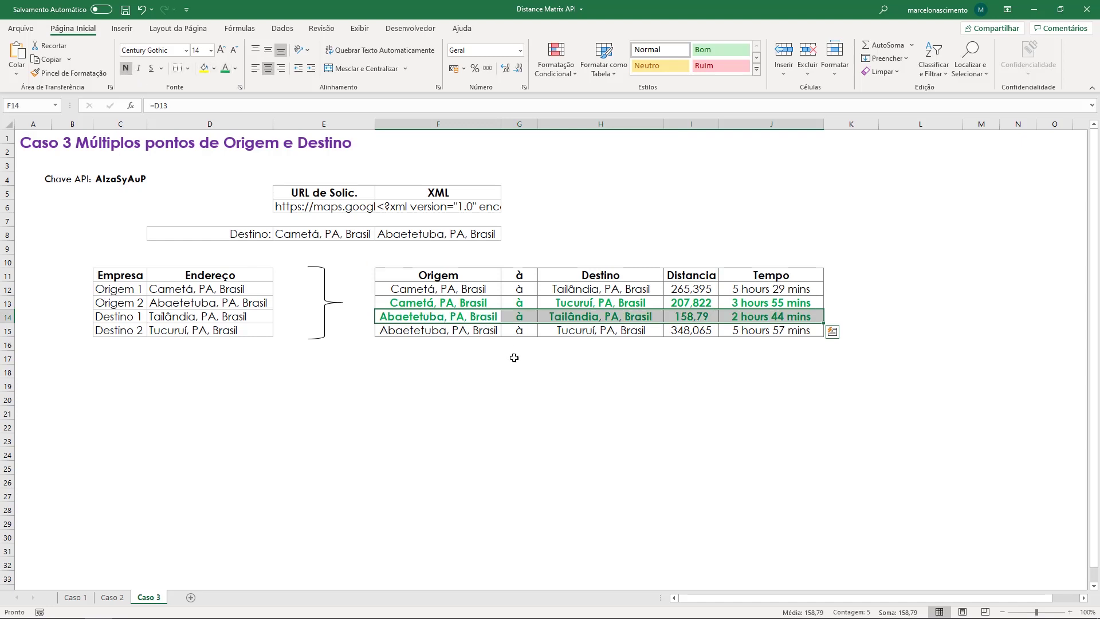
pyautogui.click(550, 398)
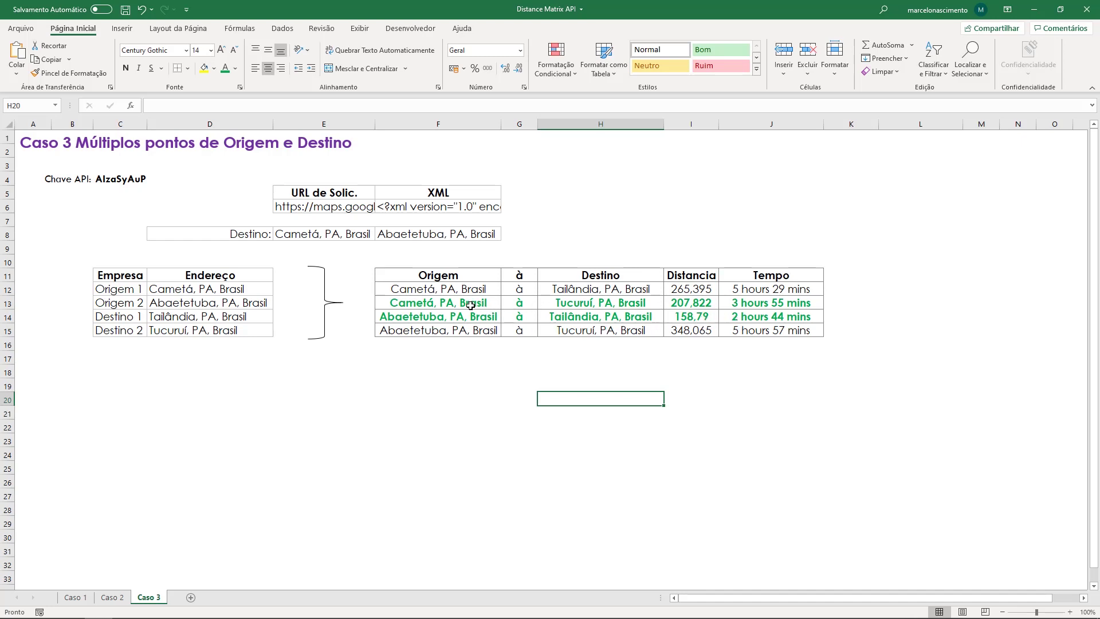
pyautogui.hotkey('alt', 'Tab')
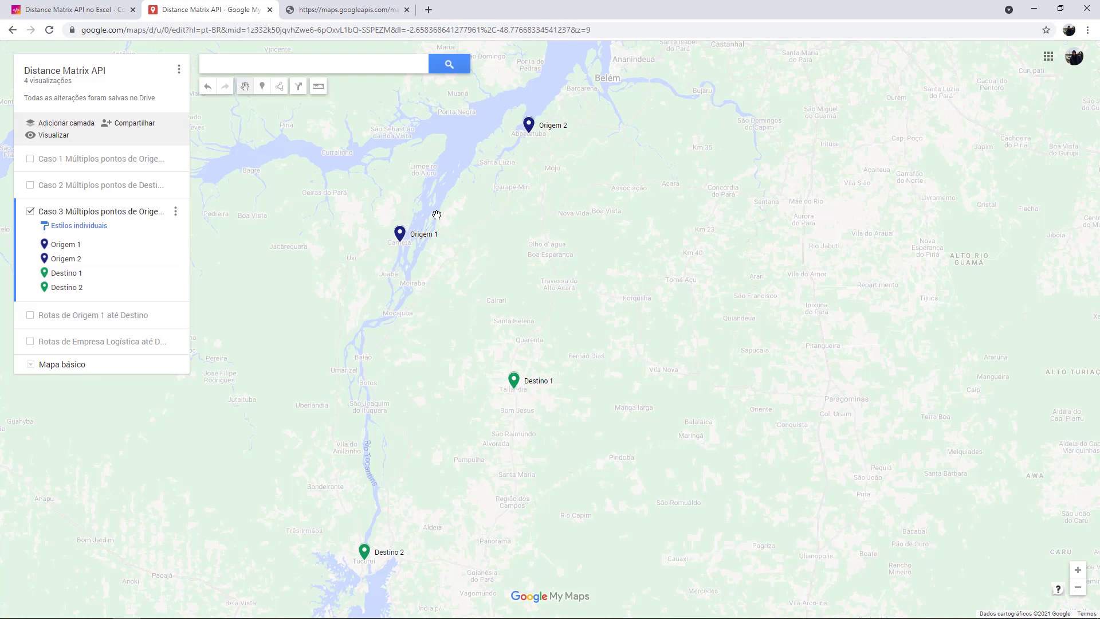
# Cross-check Caso 3 row 14, Abaetetuba to Tailândia, against the Origem 2 marker on My Maps
pyautogui.hotkey('alt', 'Tab')
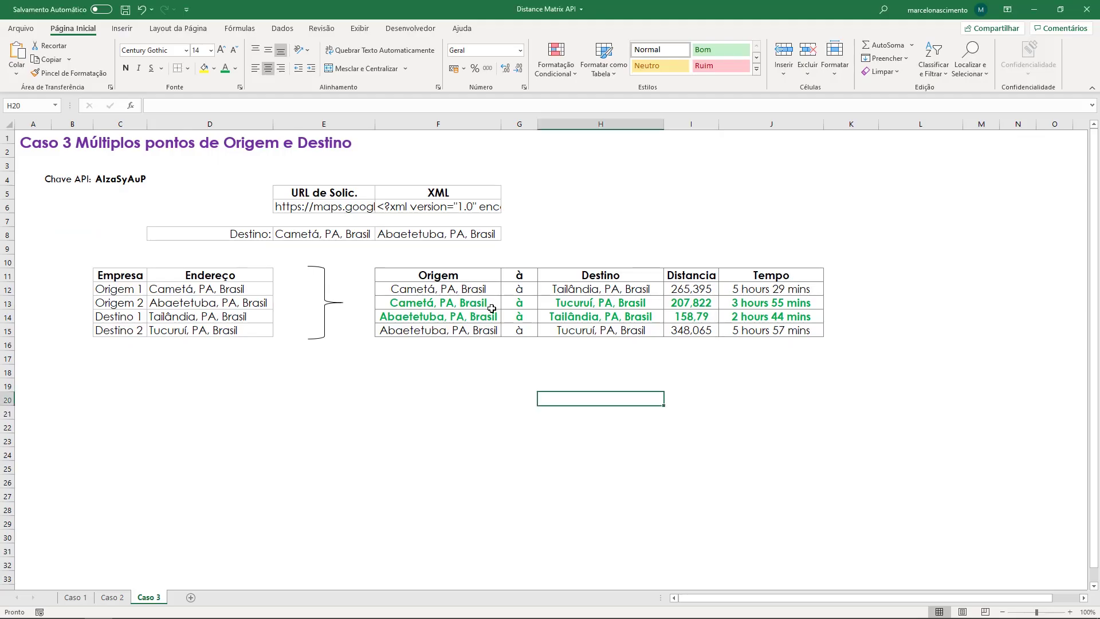
pyautogui.hotkey('alt', 'Tab')
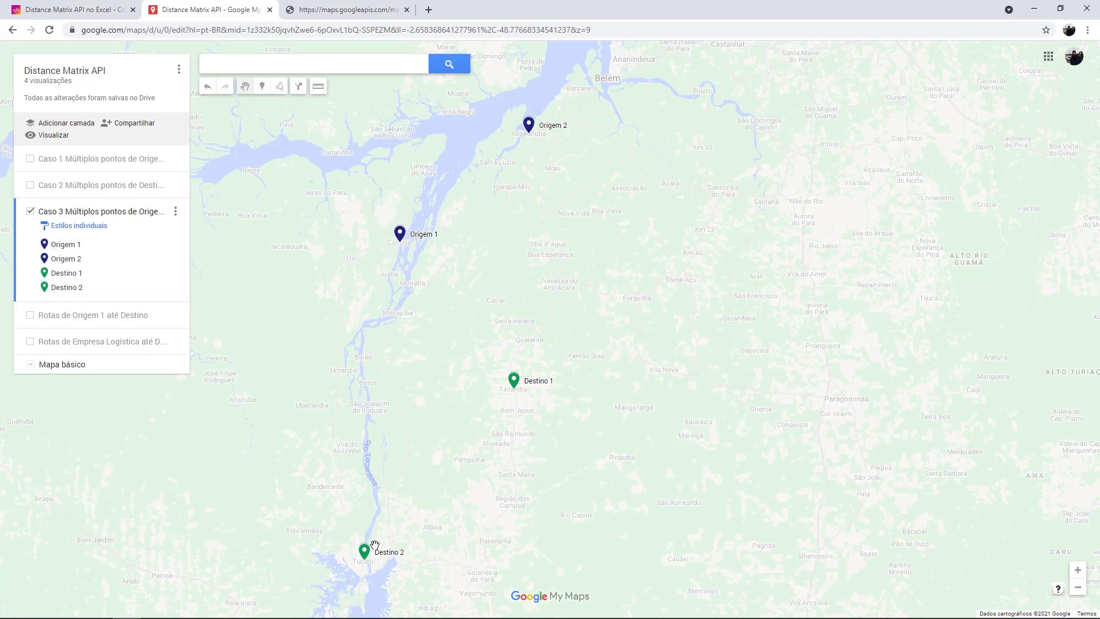
pyautogui.hotkey('alt', 'Tab')
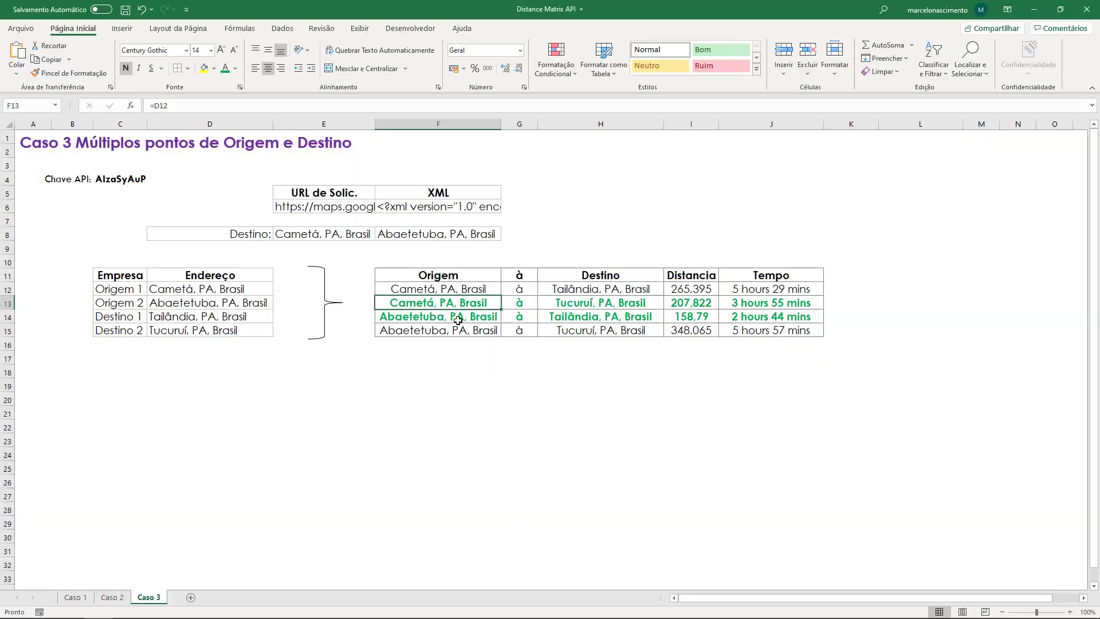
pyautogui.hotkey('alt', 'Tab')
pyautogui.moveTo(528, 125)
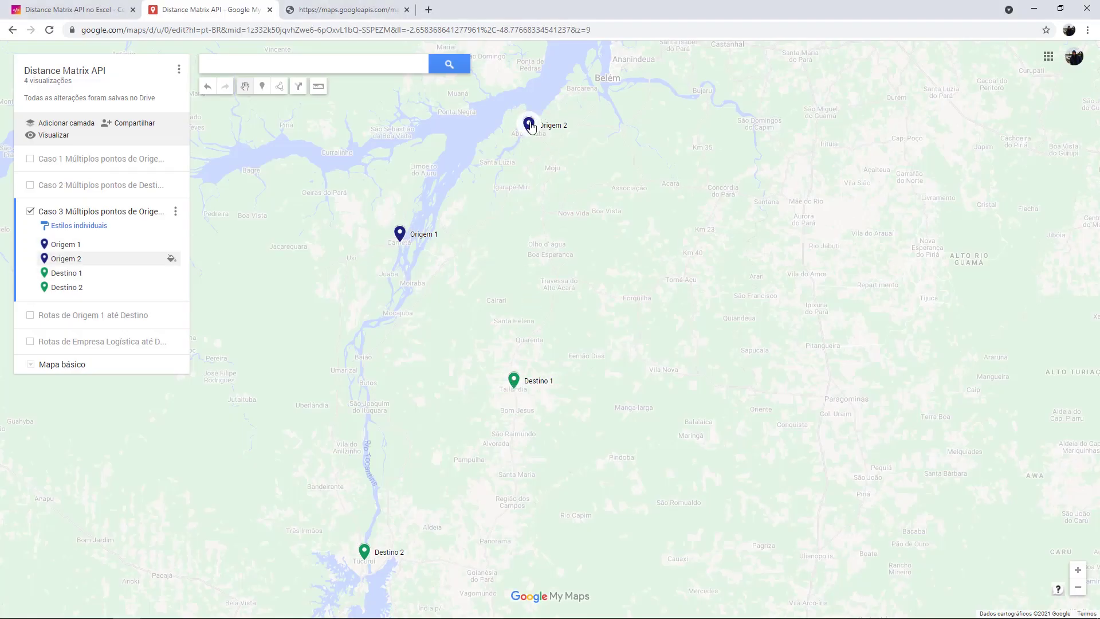
pyautogui.hotkey('alt', 'Tab')
pyautogui.click(437, 316)
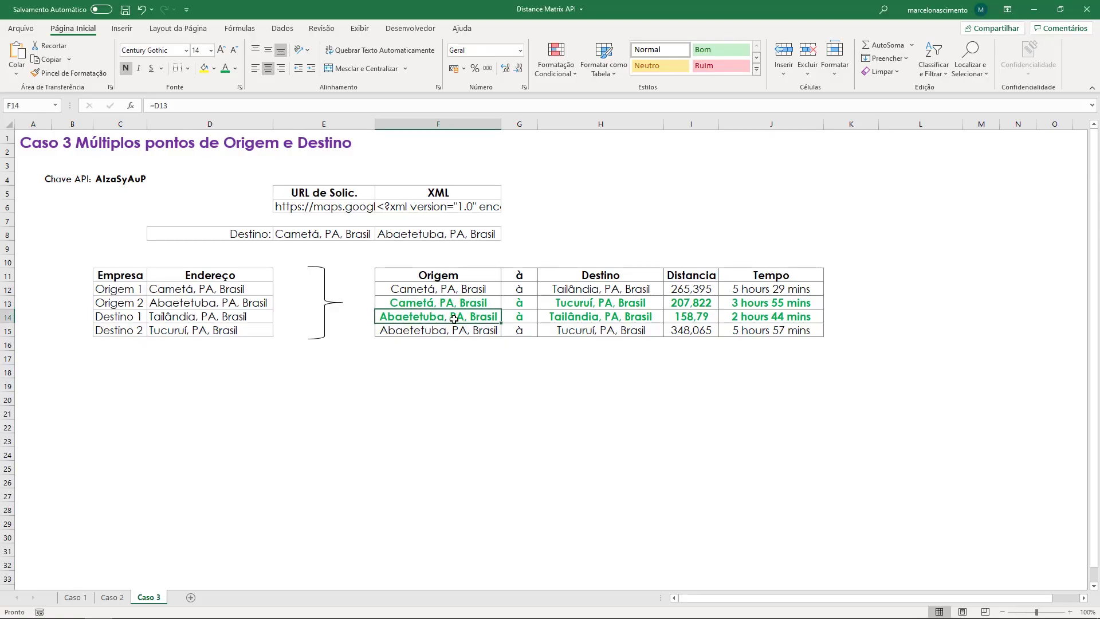
pyautogui.hotkey('alt', 'Tab')
pyautogui.hotkey('alt', 'Tab')
pyautogui.click(146, 303)
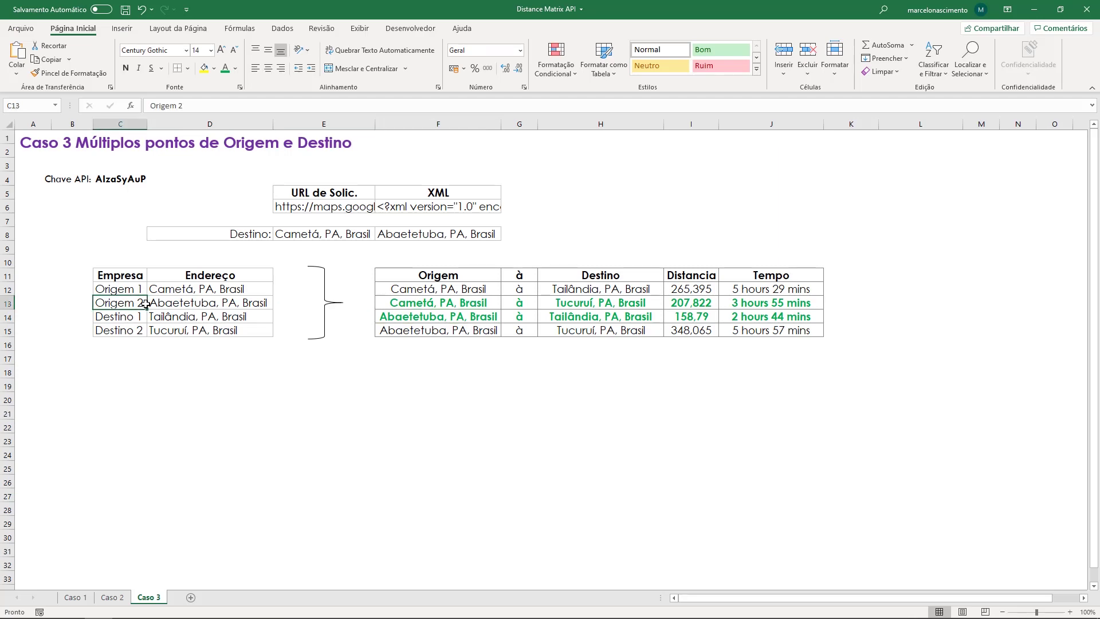
pyautogui.click(652, 317)
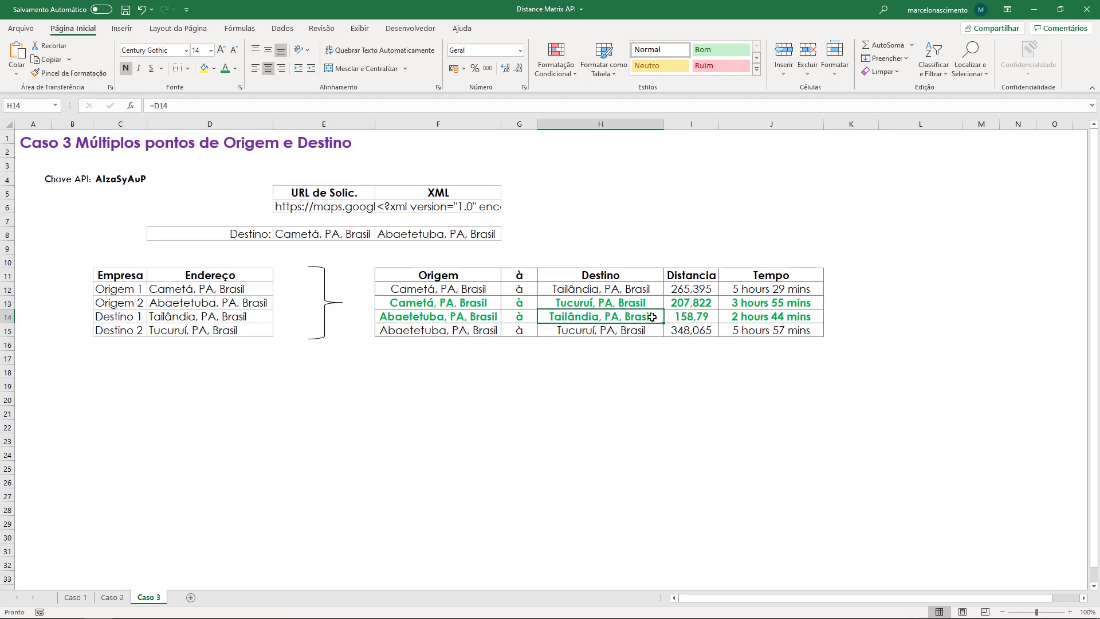
pyautogui.hotkey('alt', 'Tab')
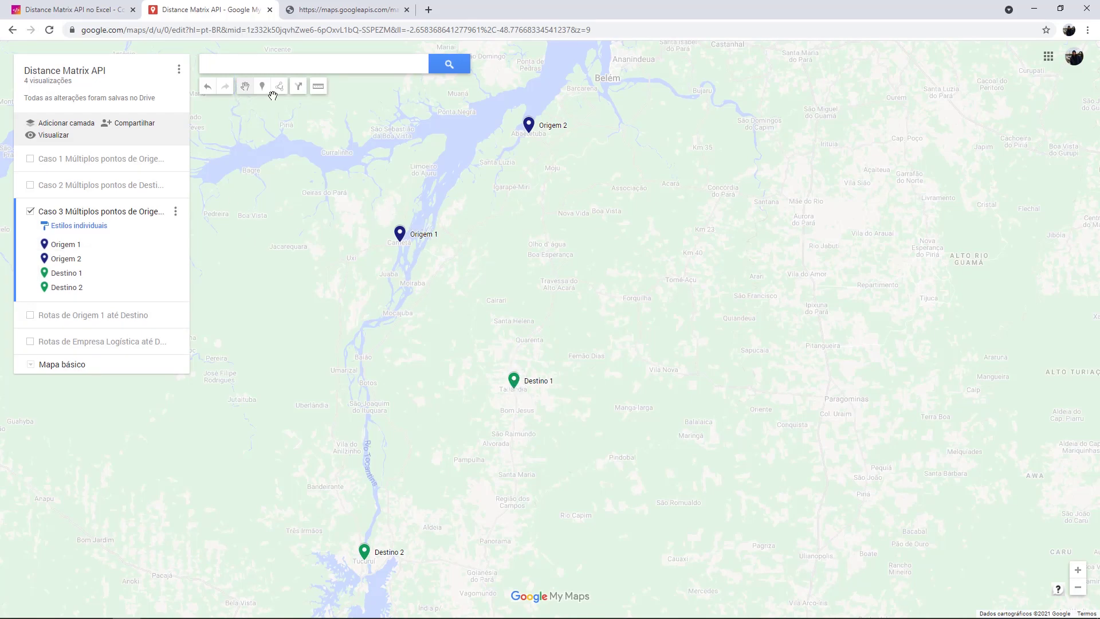
# Draw a driving route from the Origem 1 marker to Destino 1 and zoom in to view it
pyautogui.click(299, 86)
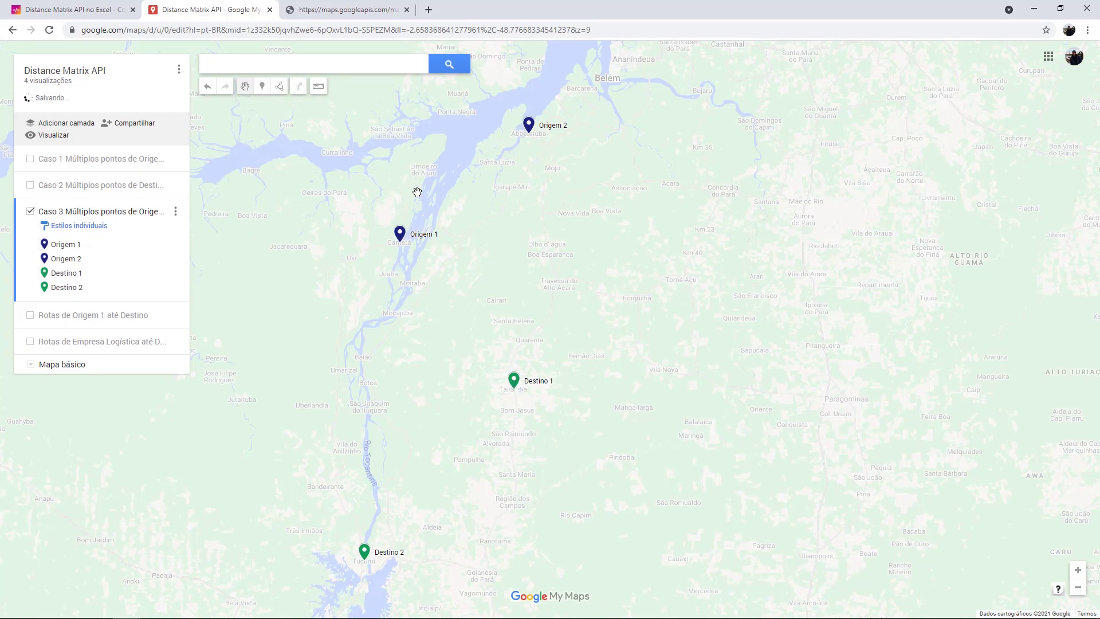
pyautogui.click(400, 234)
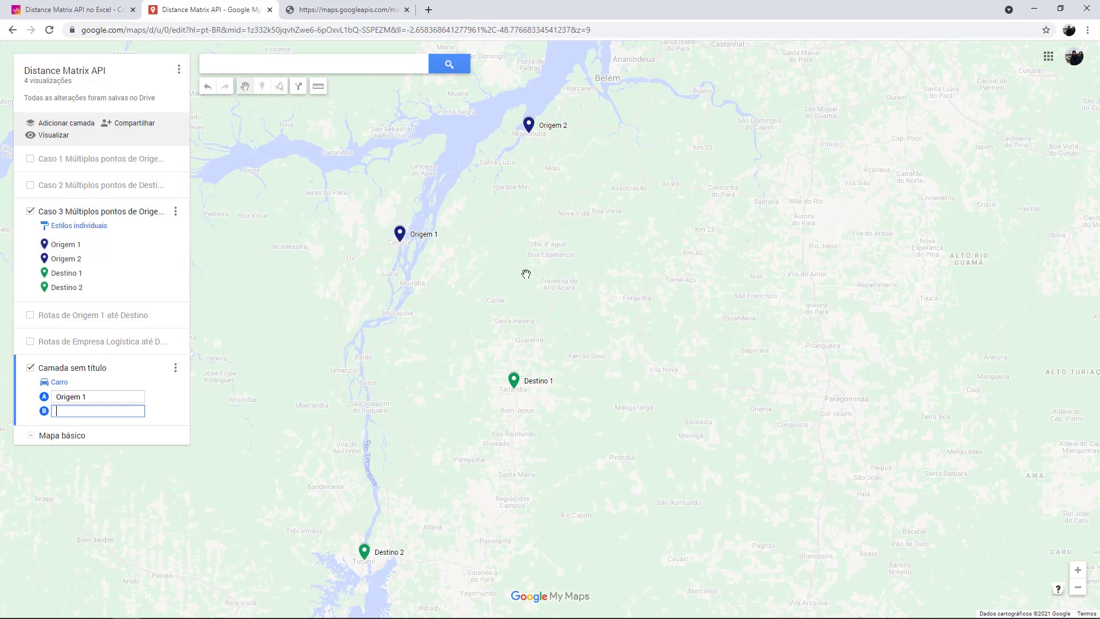
pyautogui.click(515, 383)
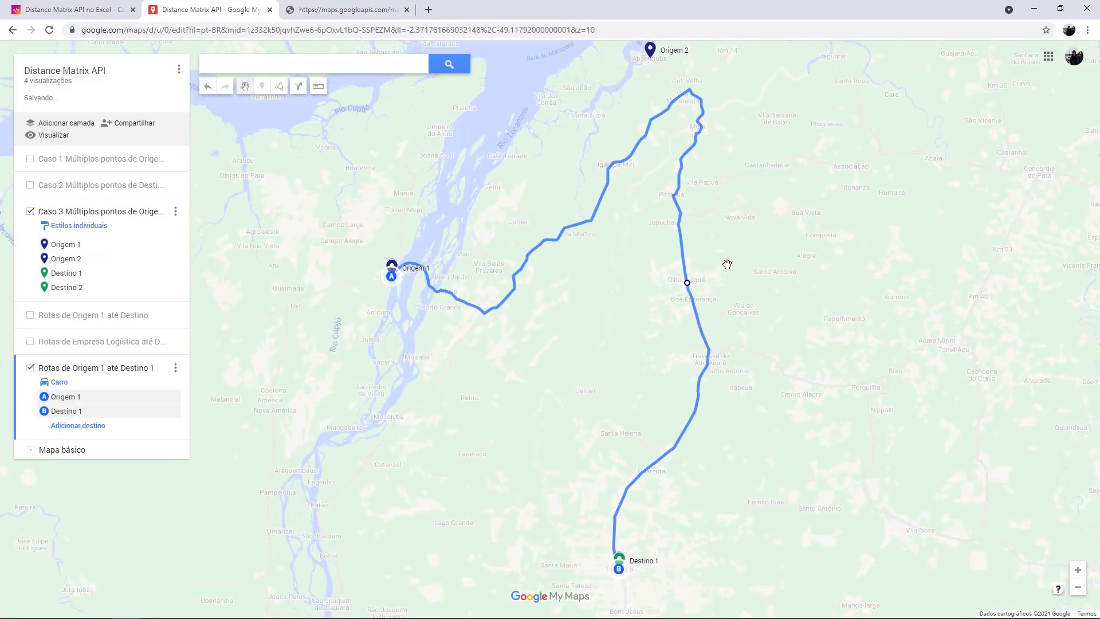
pyautogui.scroll(-2, 726, 264)
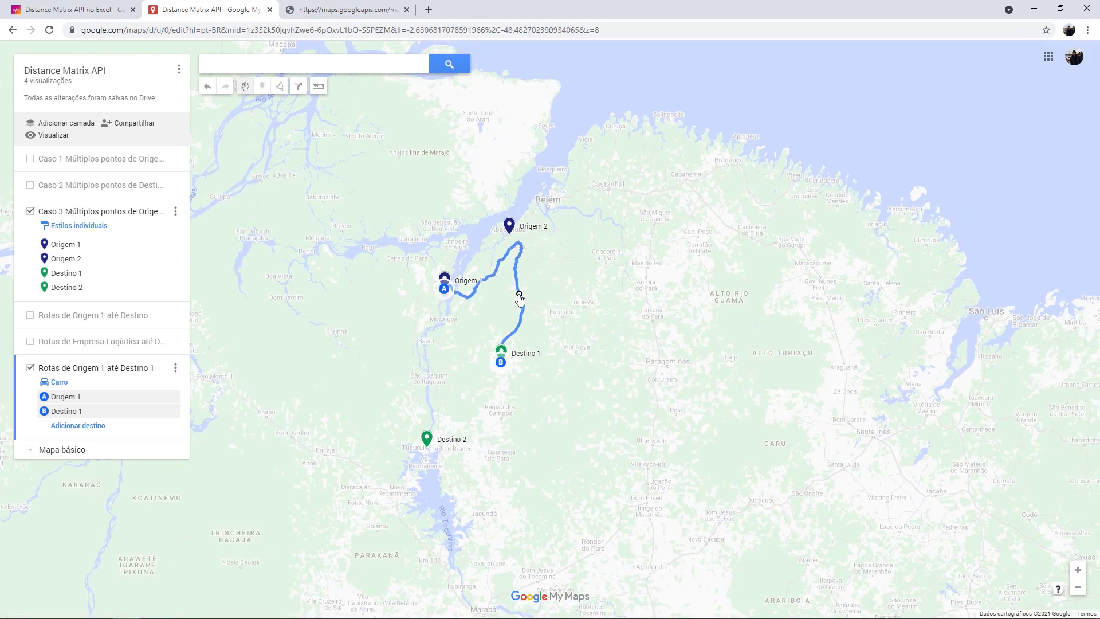
pyautogui.scroll(1, 532, 249)
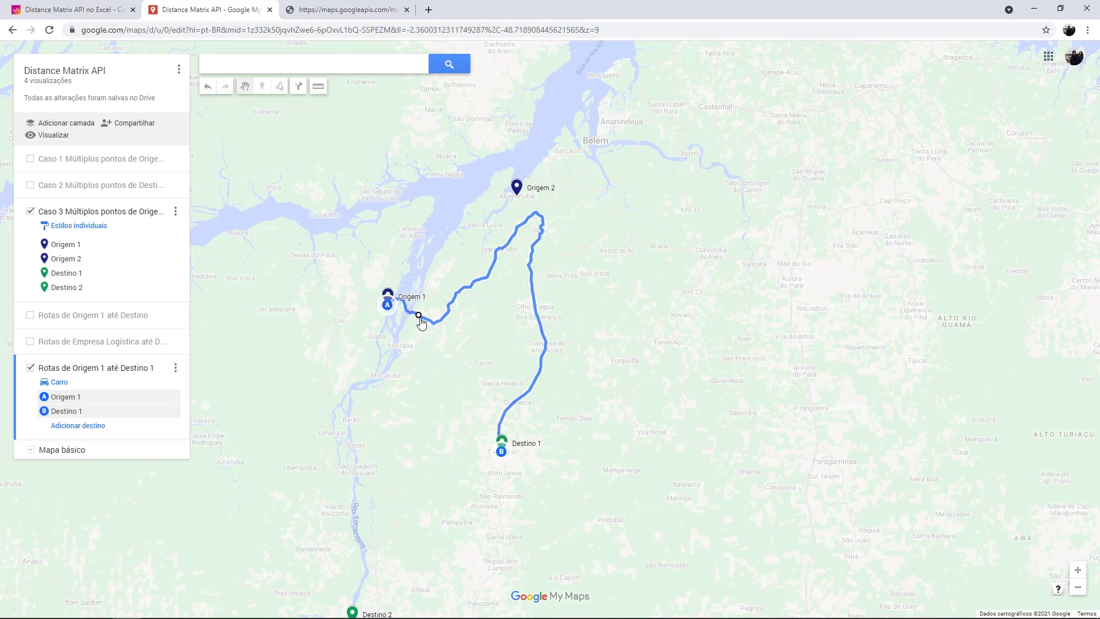
pyautogui.moveTo(489, 279); pyautogui.dragTo(493, 270)
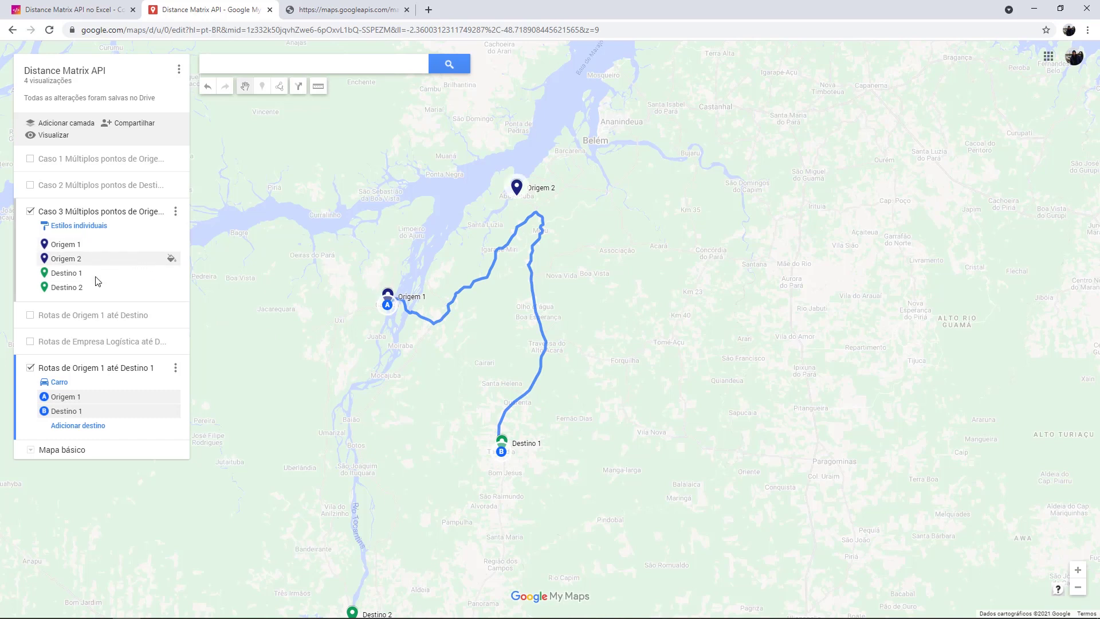
pyautogui.click(299, 85)
pyautogui.click(517, 186)
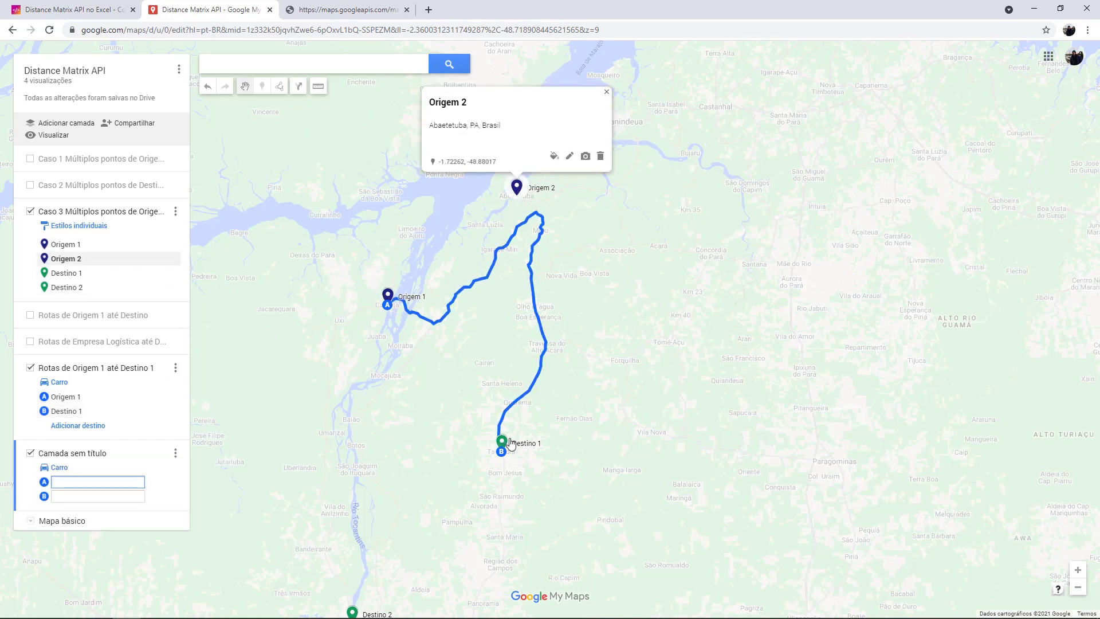
pyautogui.click(503, 454)
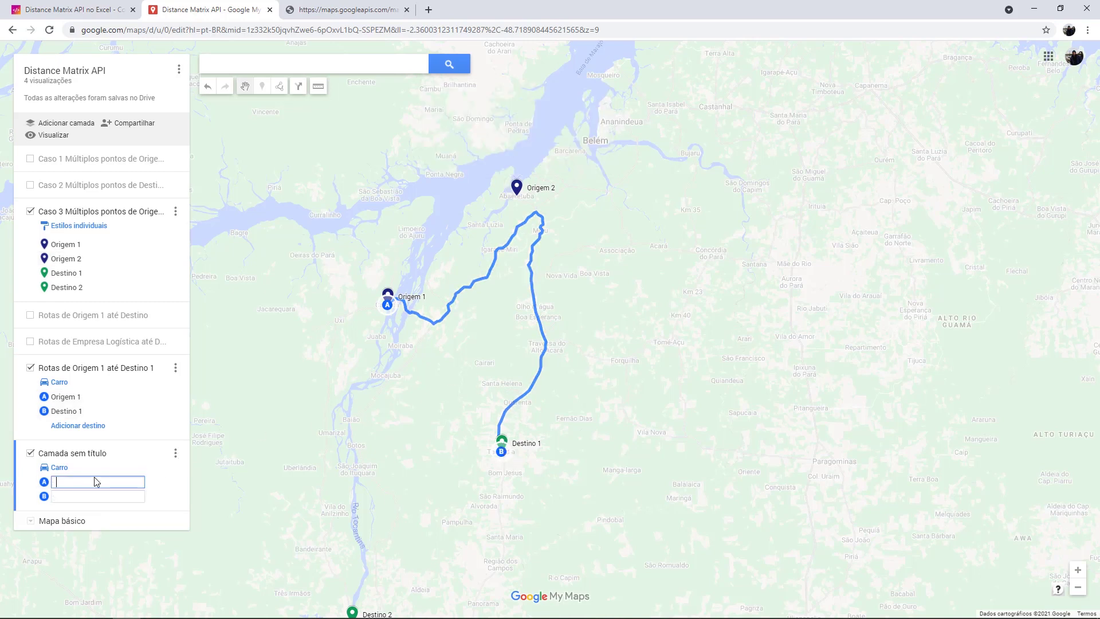
pyautogui.click(175, 454)
pyautogui.click(78, 490)
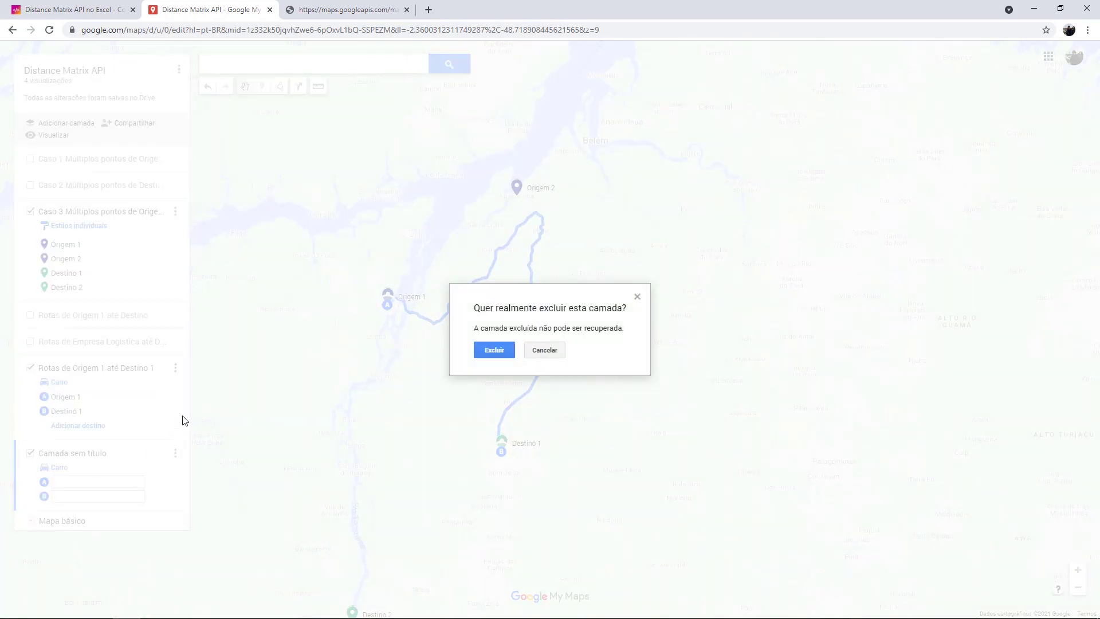
pyautogui.click(494, 350)
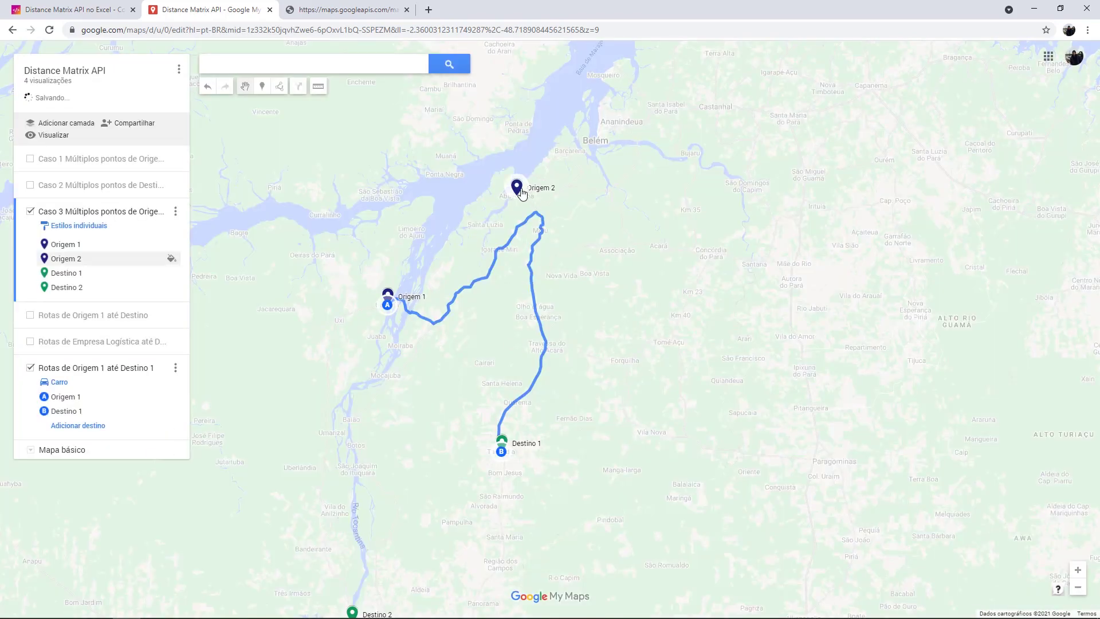
pyautogui.scroll(-1, 546, 274)
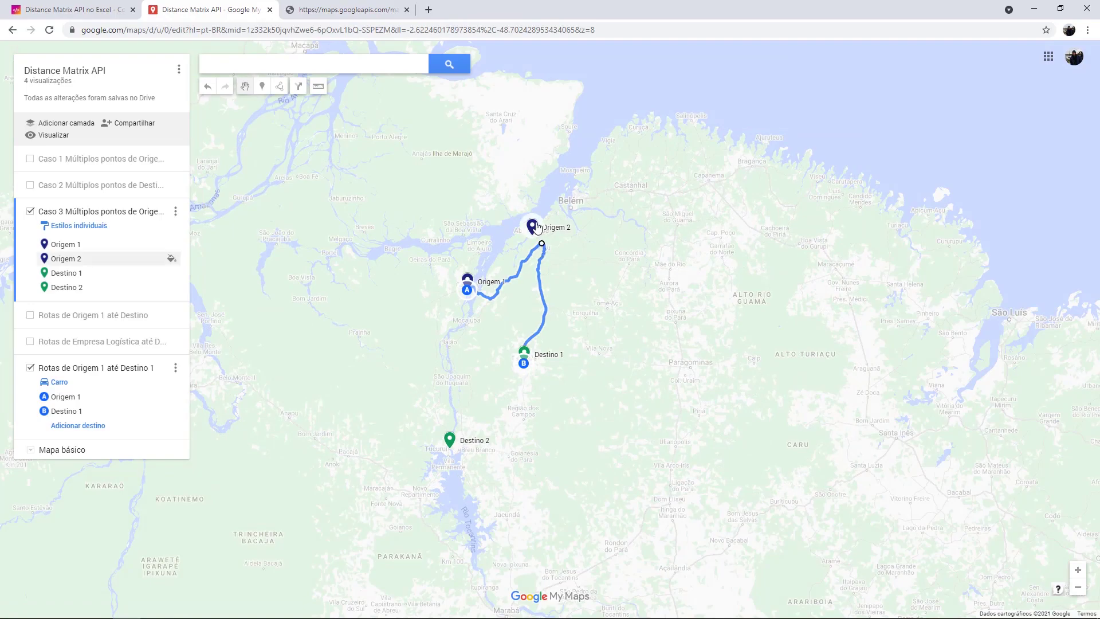
pyautogui.hotkey('alt', 'Tab')
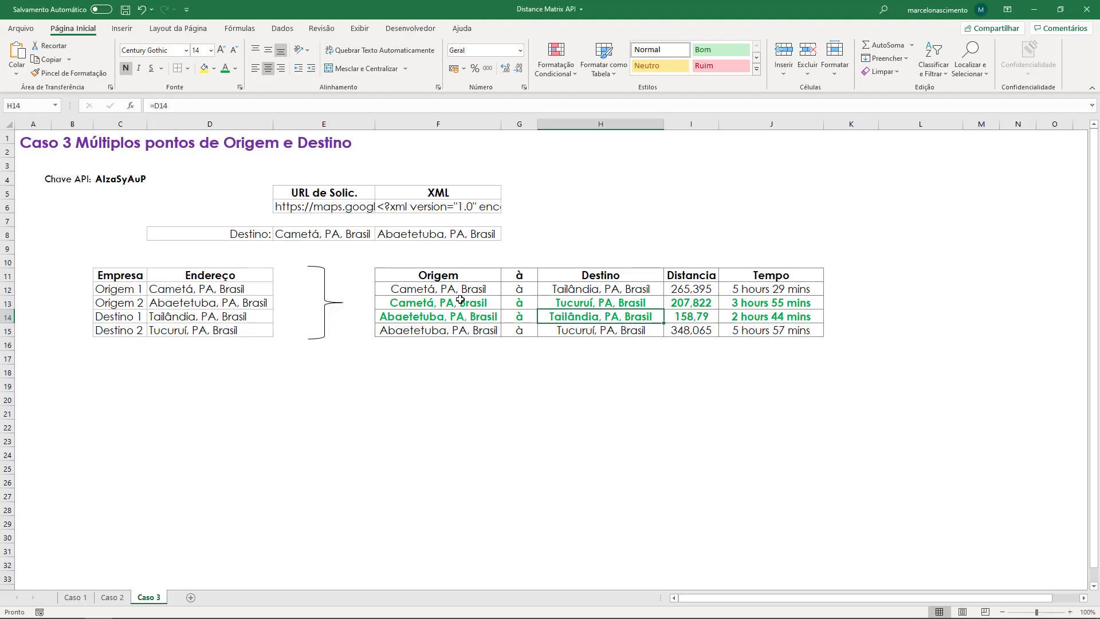
pyautogui.click(406, 304)
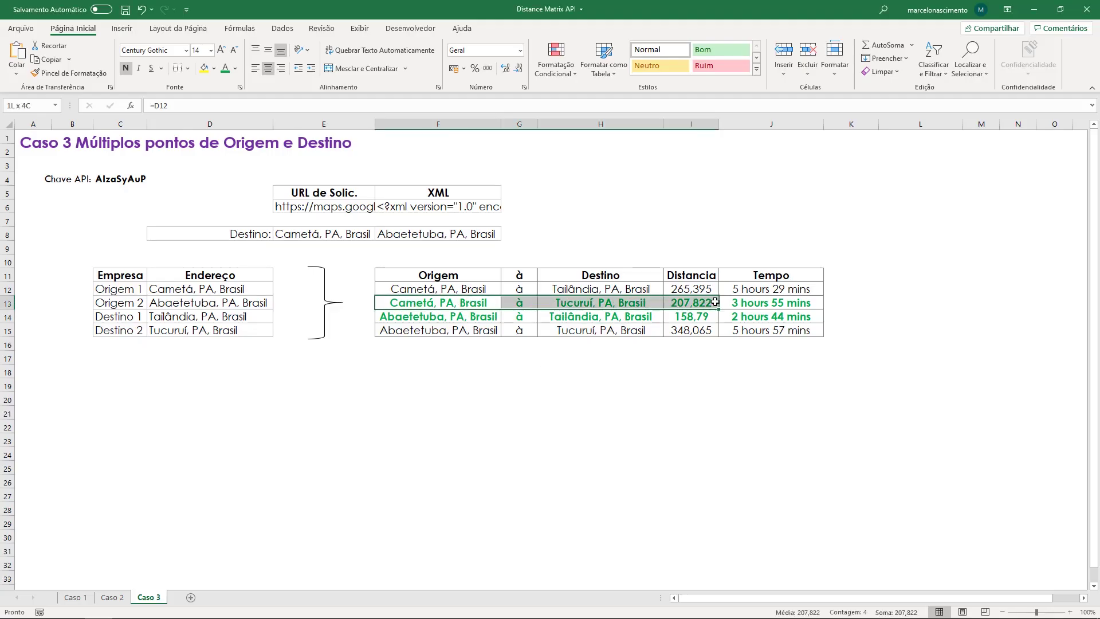
pyautogui.moveTo(532, 306); pyautogui.dragTo(771, 302)
pyautogui.hotkey('alt', 'Tab')
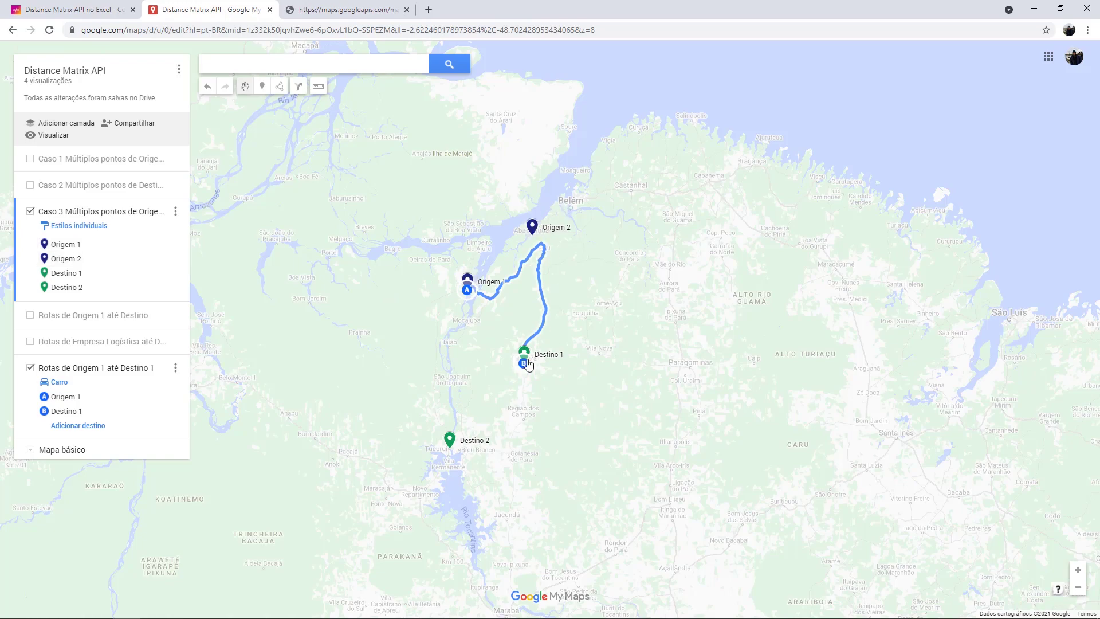
pyautogui.hotkey('alt', 'Tab')
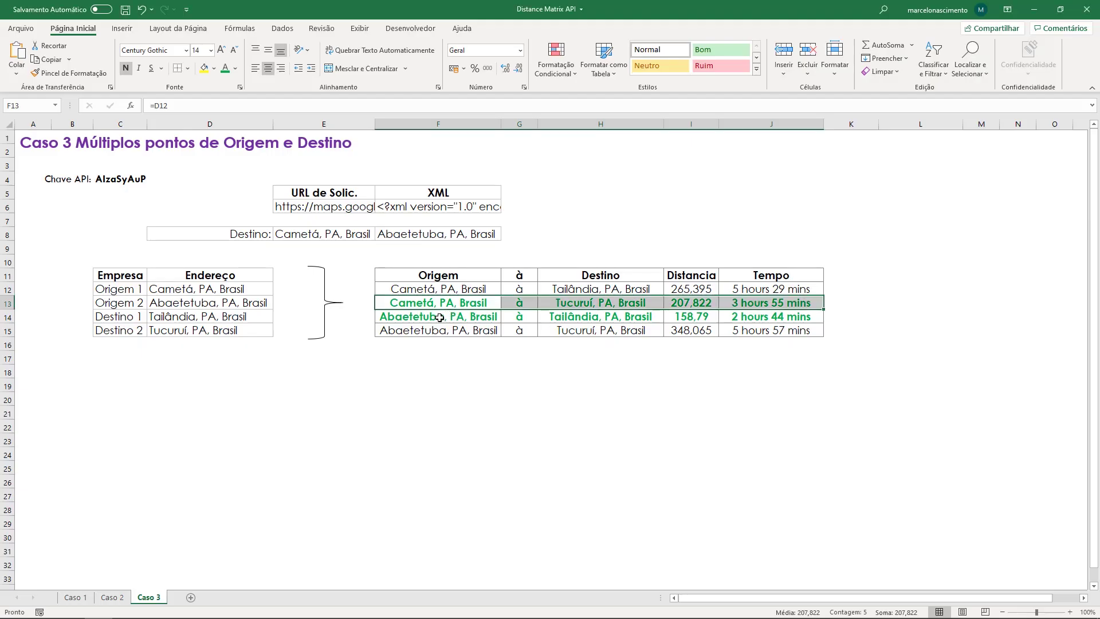
pyautogui.moveTo(440, 318); pyautogui.dragTo(775, 317)
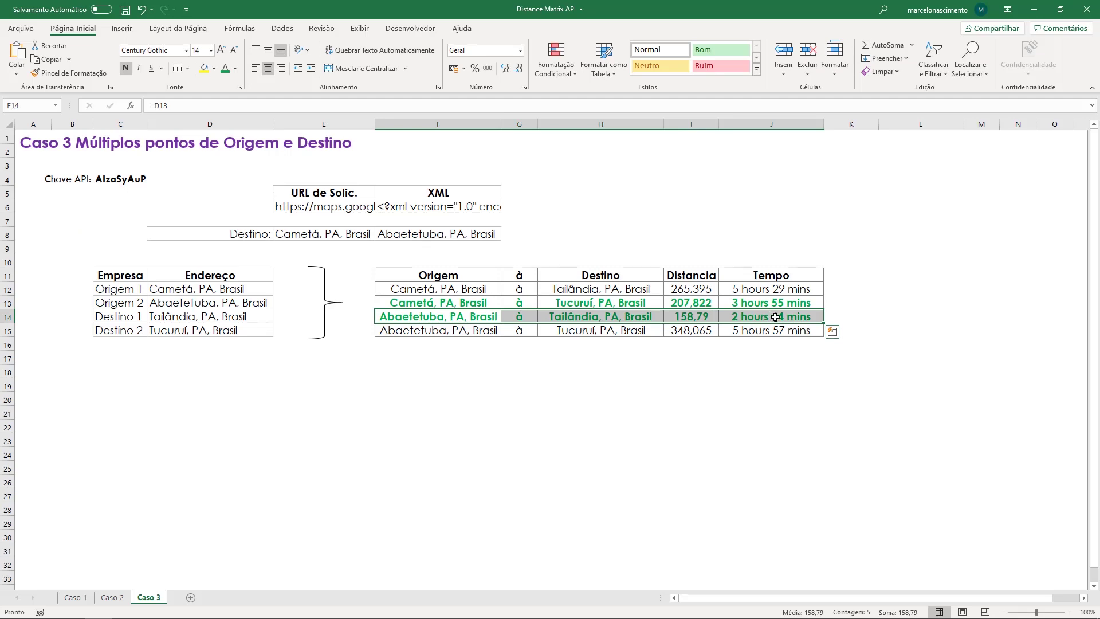
pyautogui.click(516, 399)
pyautogui.click(112, 598)
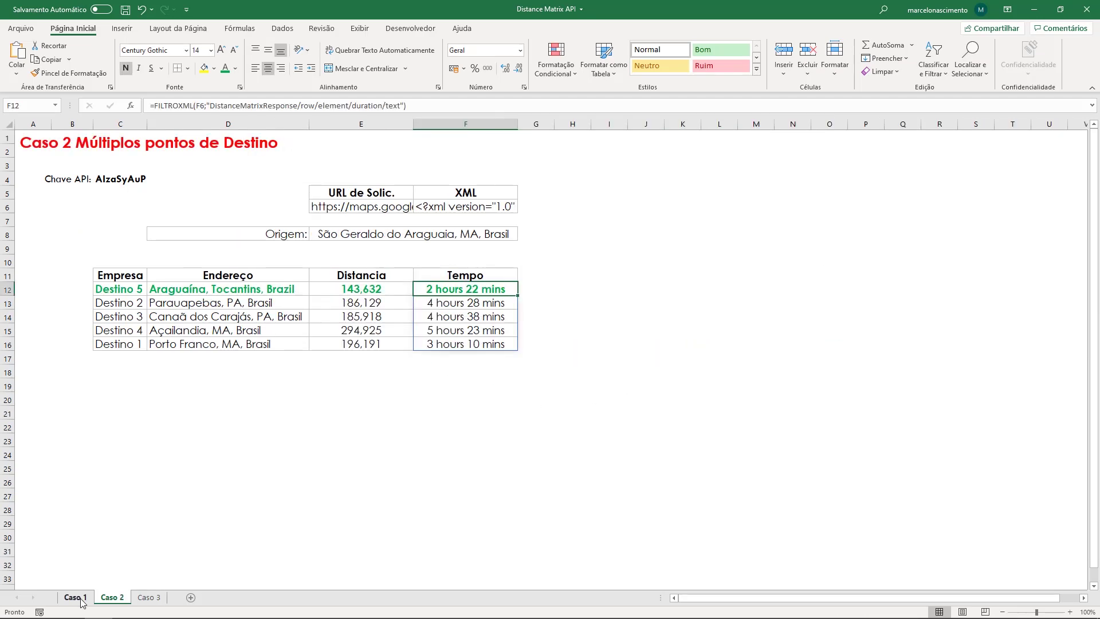
pyautogui.click(75, 597)
pyautogui.hotkey('alt', 'Tab')
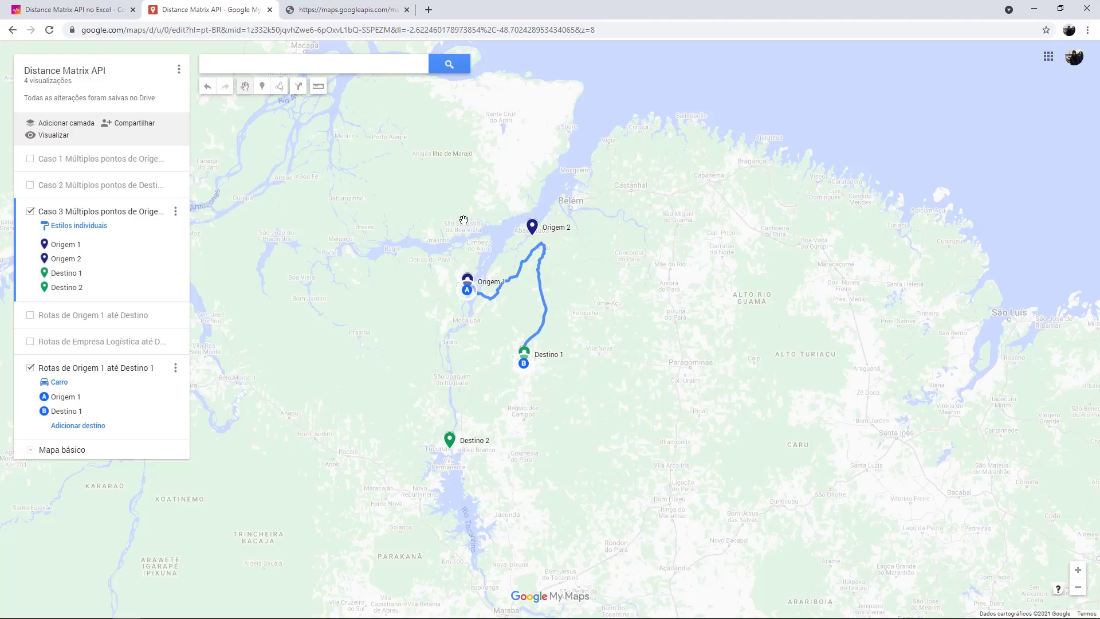
# Scroll the Distance Matrix article down to its Caso 3 section, then return to Excel
pyautogui.click(73, 6)
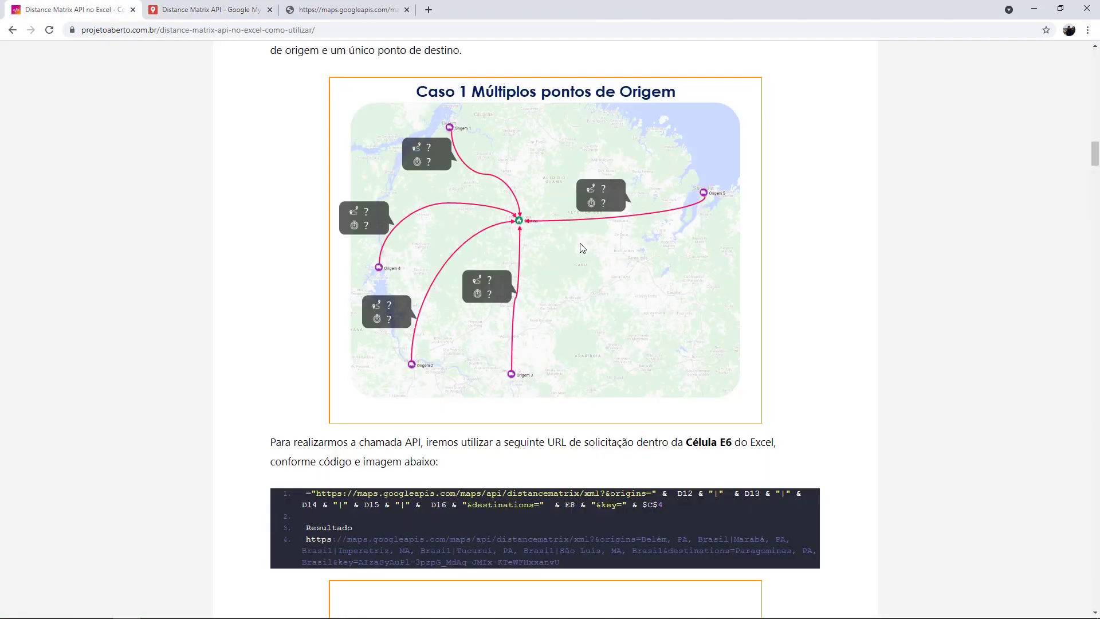
pyautogui.scroll(-3, 583, 248)
pyautogui.scroll(-10, 570, 258)
pyautogui.scroll(-10, 568, 261)
pyautogui.scroll(-8, 566, 259)
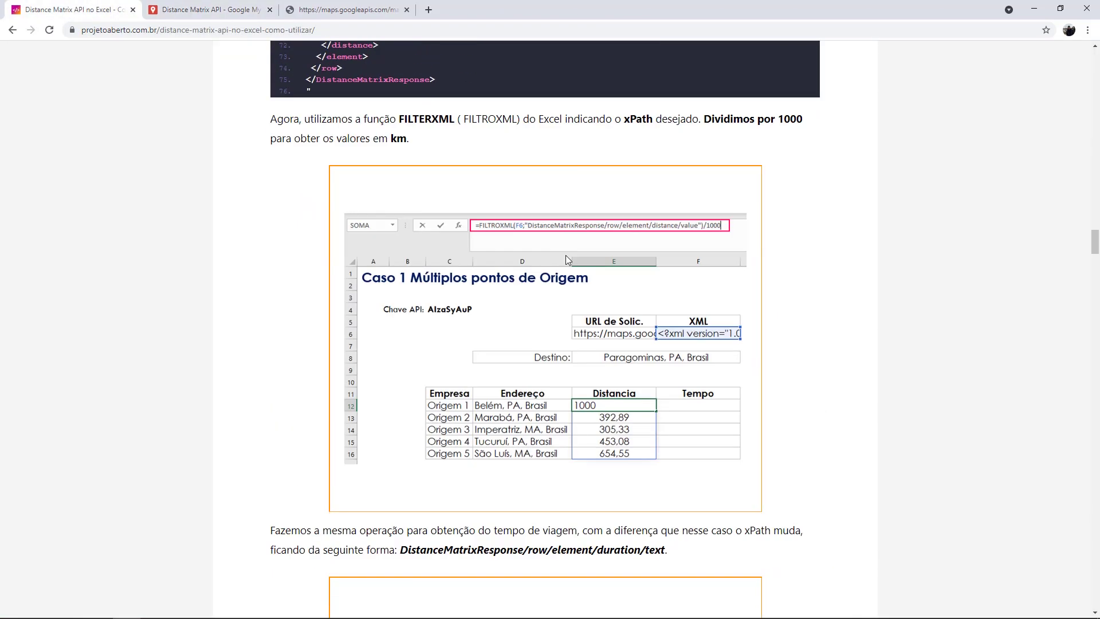
pyautogui.scroll(-8, 566, 256)
pyautogui.scroll(-5, 566, 256)
pyautogui.scroll(-4, 564, 257)
pyautogui.scroll(-8, 564, 257)
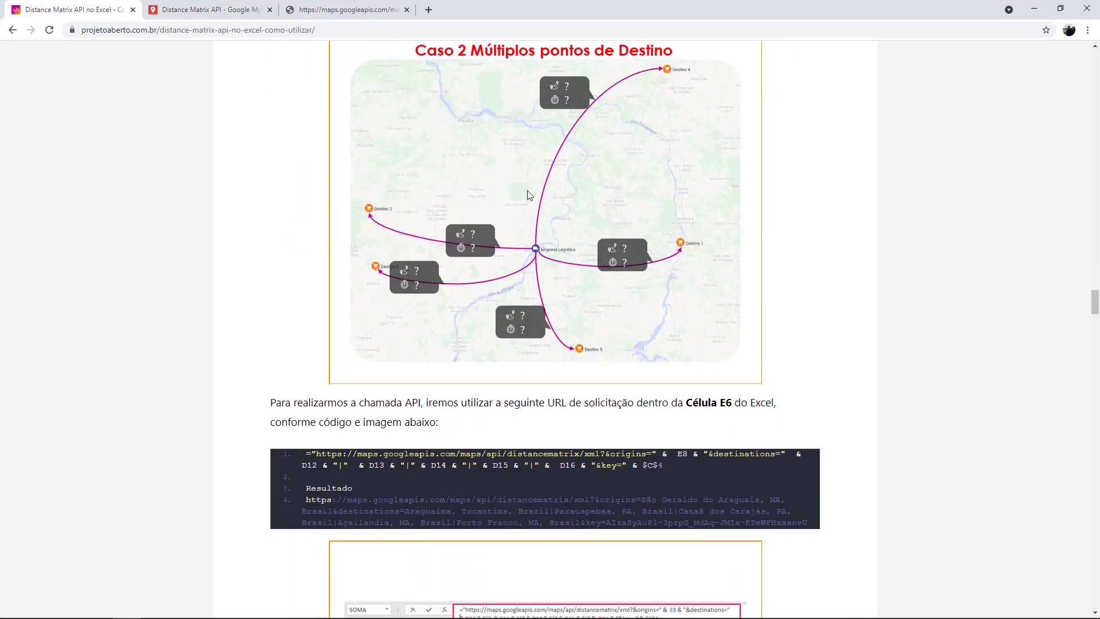
pyautogui.scroll(-7, 528, 195)
pyautogui.scroll(-4, 574, 276)
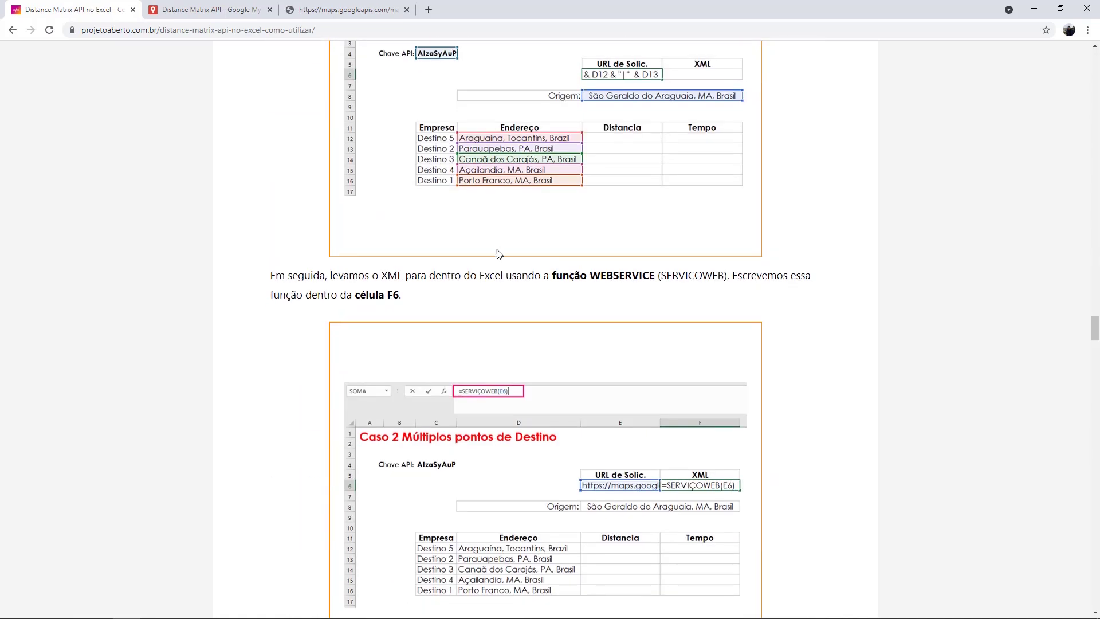
pyautogui.scroll(-4, 498, 253)
pyautogui.scroll(-2, 458, 287)
pyautogui.scroll(-5, 432, 304)
pyautogui.scroll(-8, 442, 304)
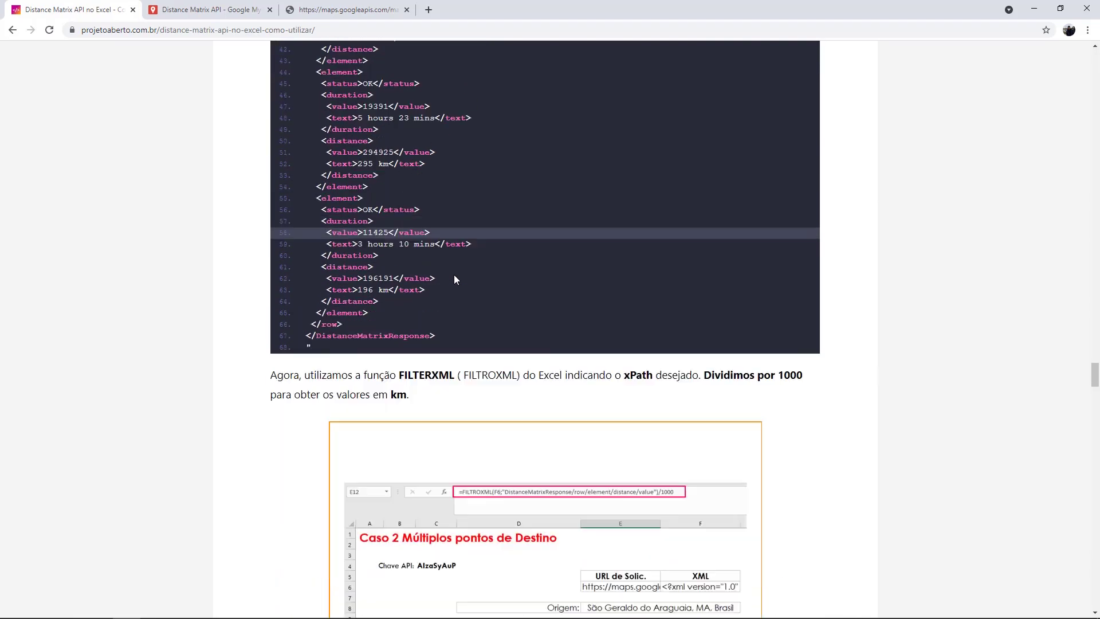
pyautogui.scroll(-6, 454, 278)
pyautogui.scroll(-6, 461, 281)
pyautogui.scroll(-6, 469, 284)
pyautogui.scroll(-4, 469, 280)
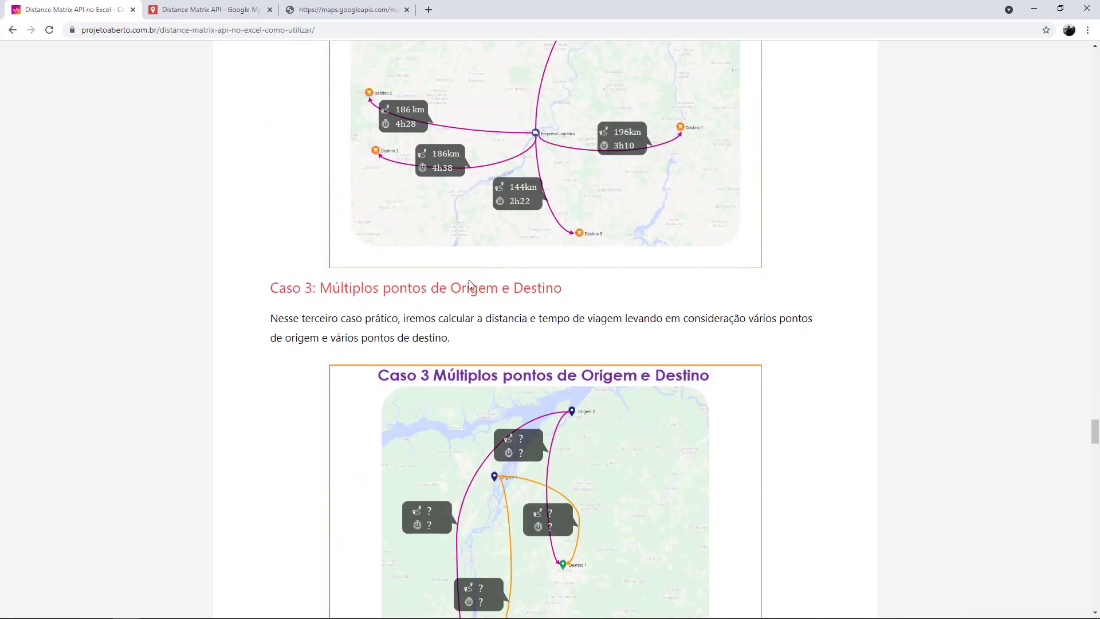
pyautogui.hotkey('alt', 'Tab')
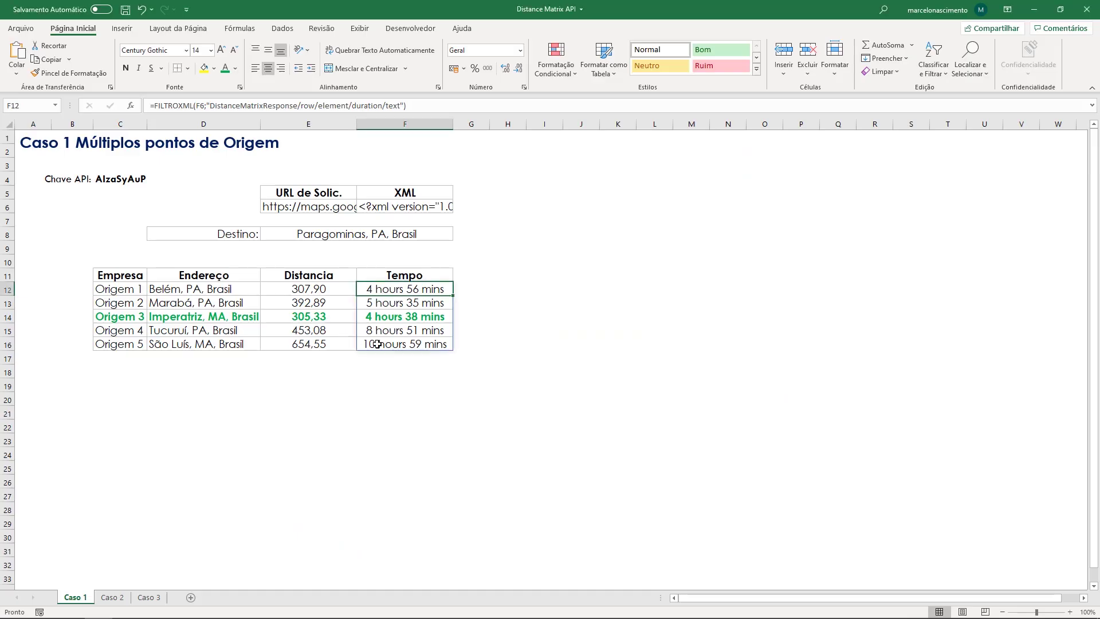
# Bring My Maps back and centre the Origem 1–Destino 1 route among the Caso 3 markers near Belém
pyautogui.hotkey('alt', 'Tab')
pyautogui.click(201, 9)
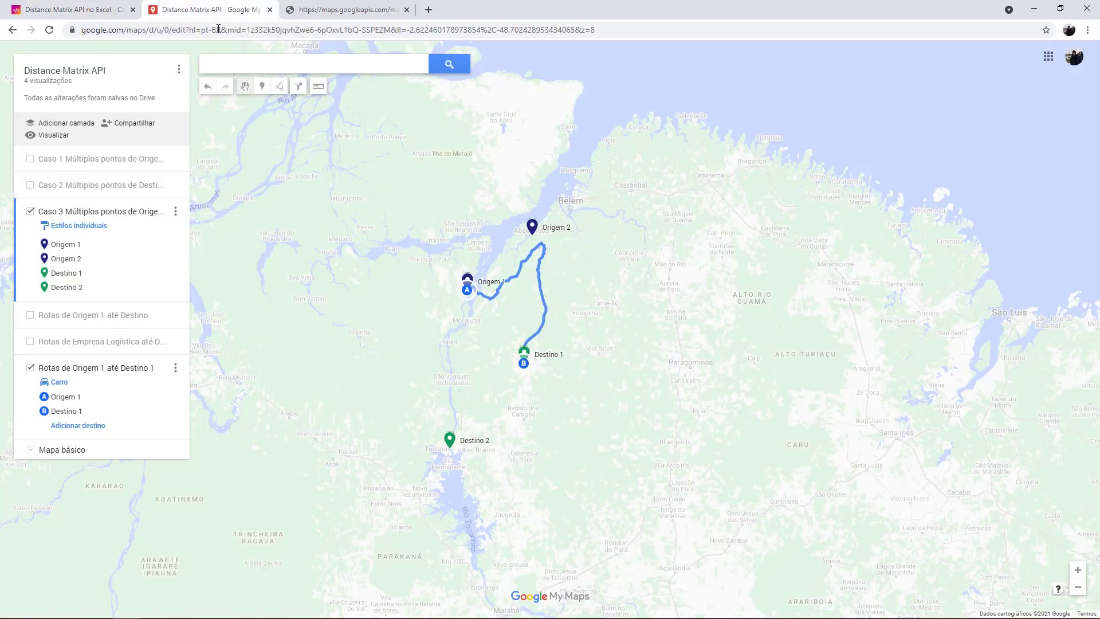
pyautogui.click(84, 7)
pyautogui.click(178, 9)
pyautogui.scroll(2, 570, 228)
pyautogui.scroll(-2, 500, 241)
pyautogui.moveTo(471, 173); pyautogui.dragTo(410, 187)
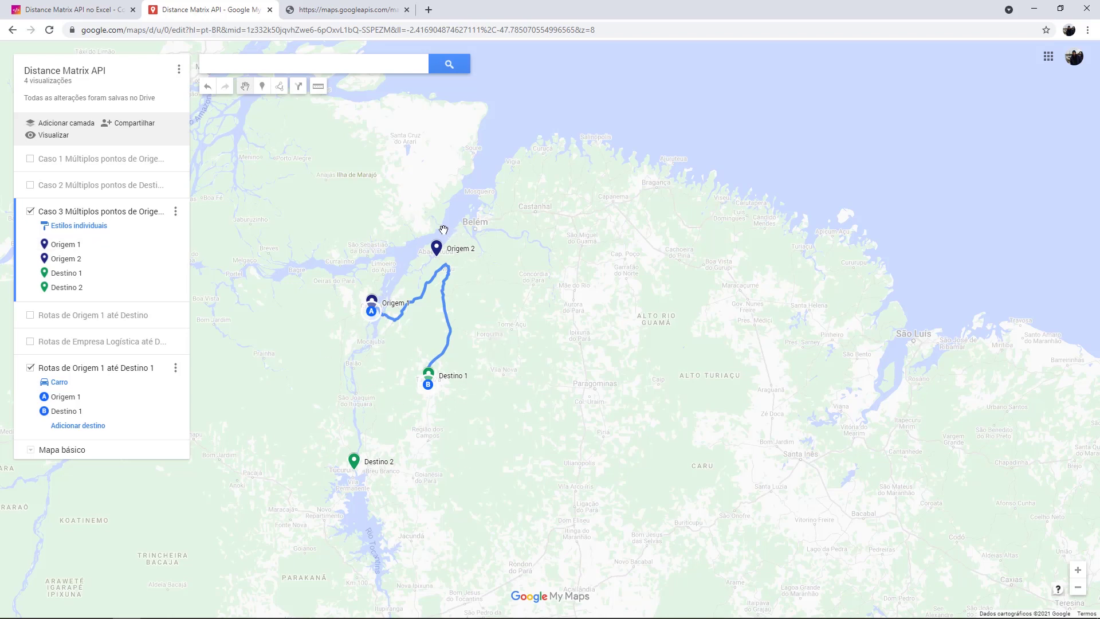
pyautogui.hotkey('alt', 'Tab')
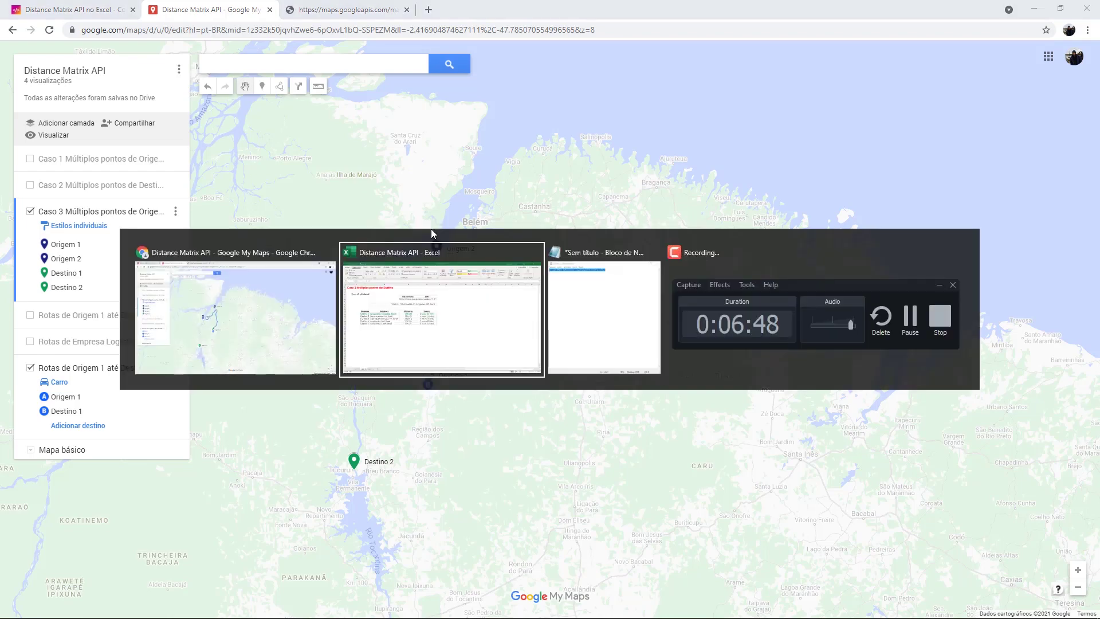
pyautogui.press('Tab')
pyautogui.press('Tab')
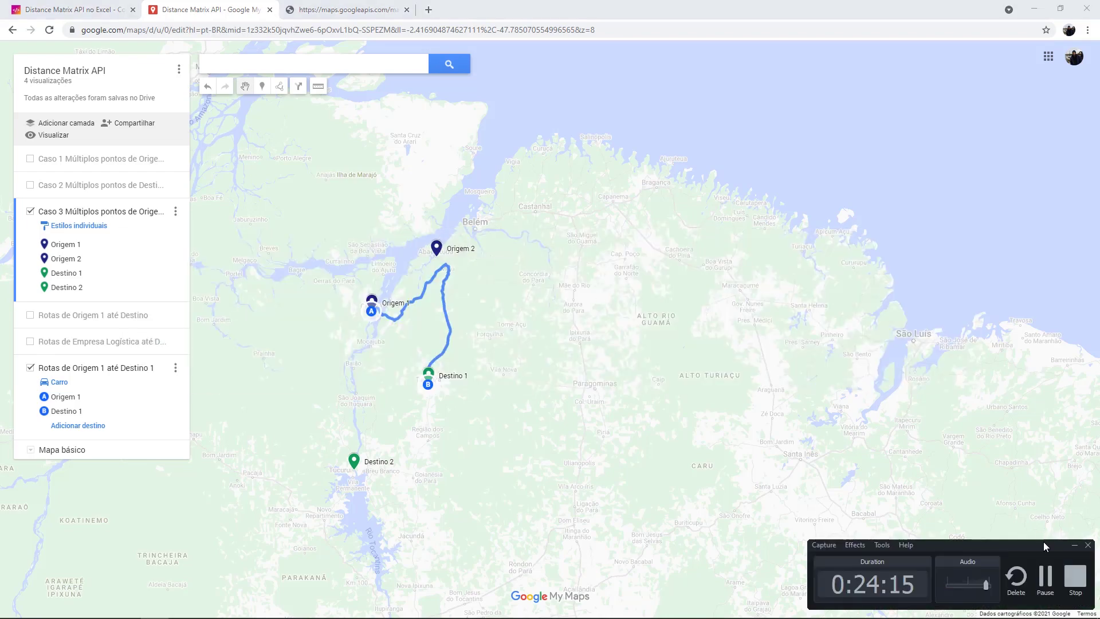